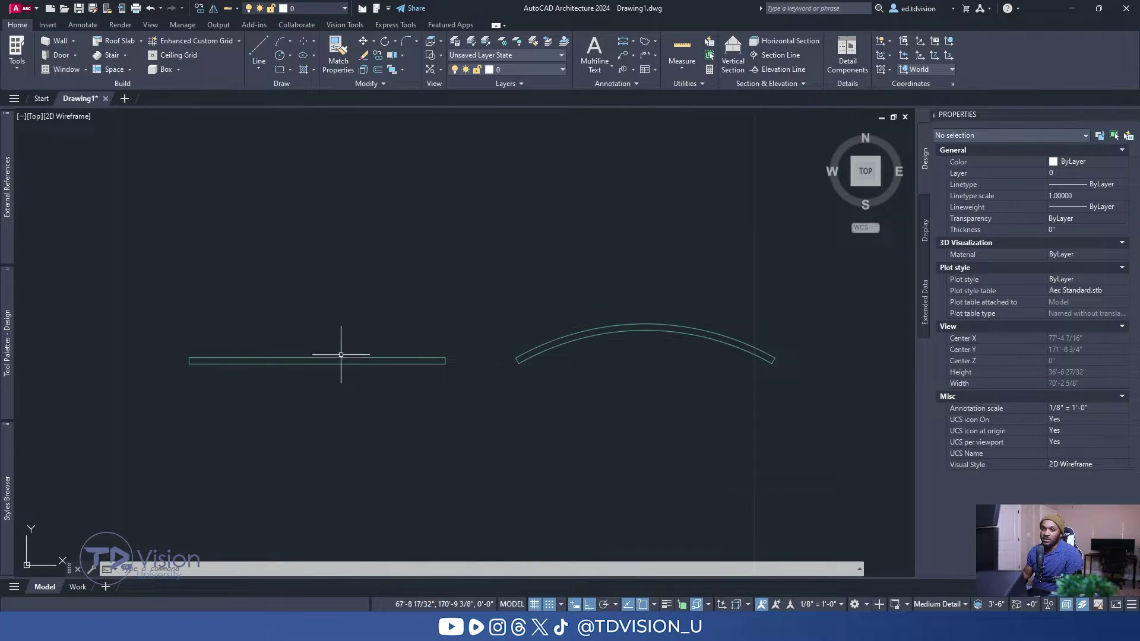
pyautogui.click(319, 356)
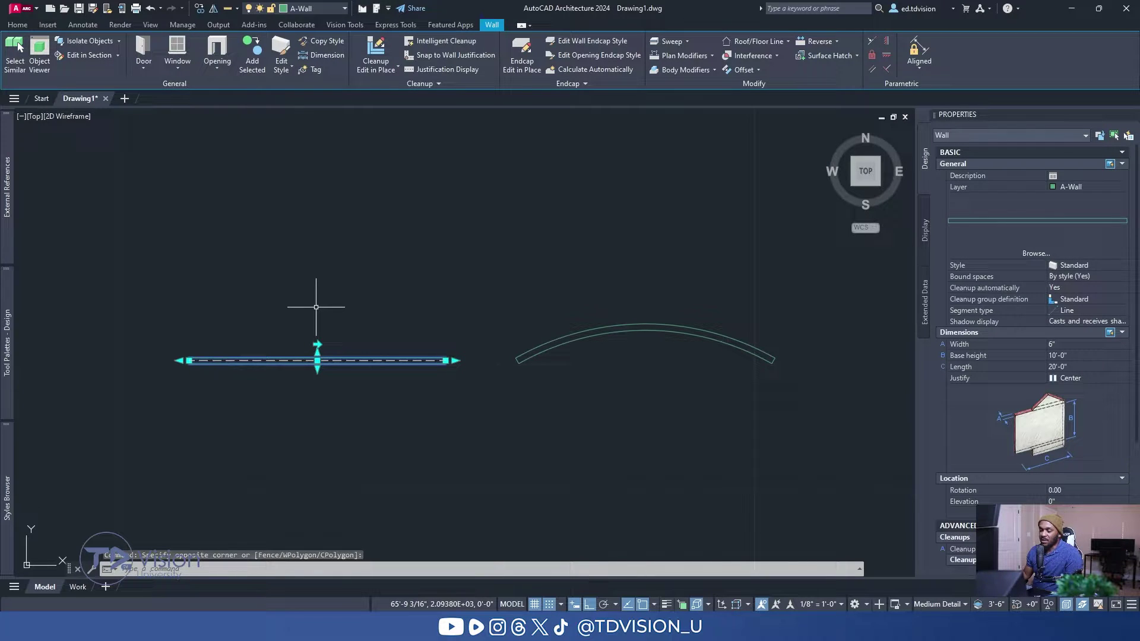
pyautogui.click(313, 287)
pyautogui.click(262, 267)
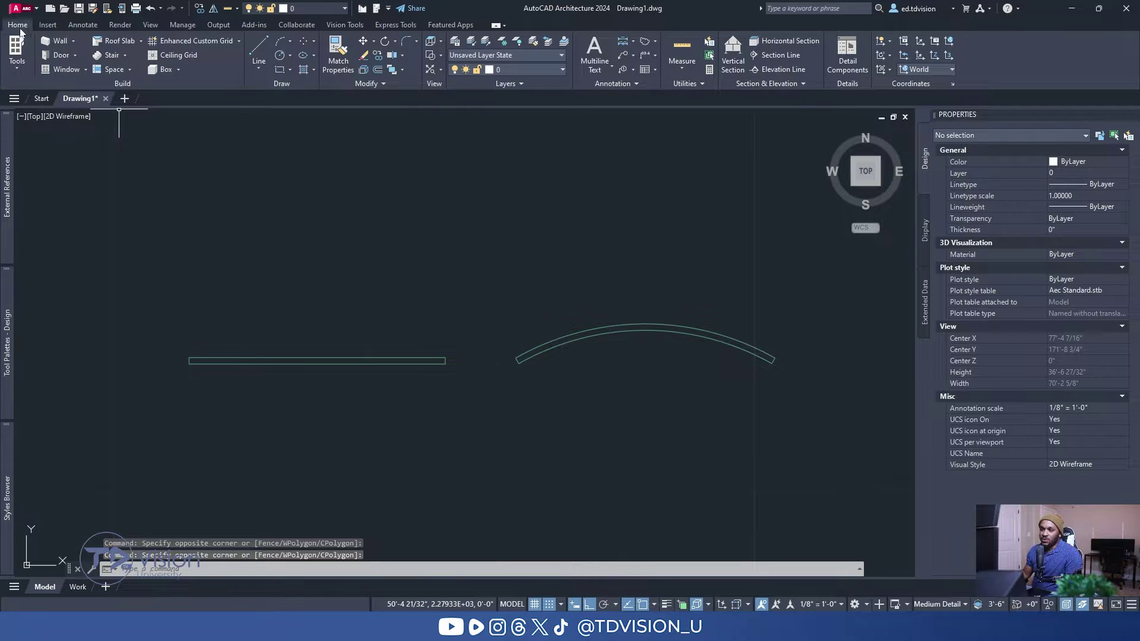
pyautogui.click(75, 56)
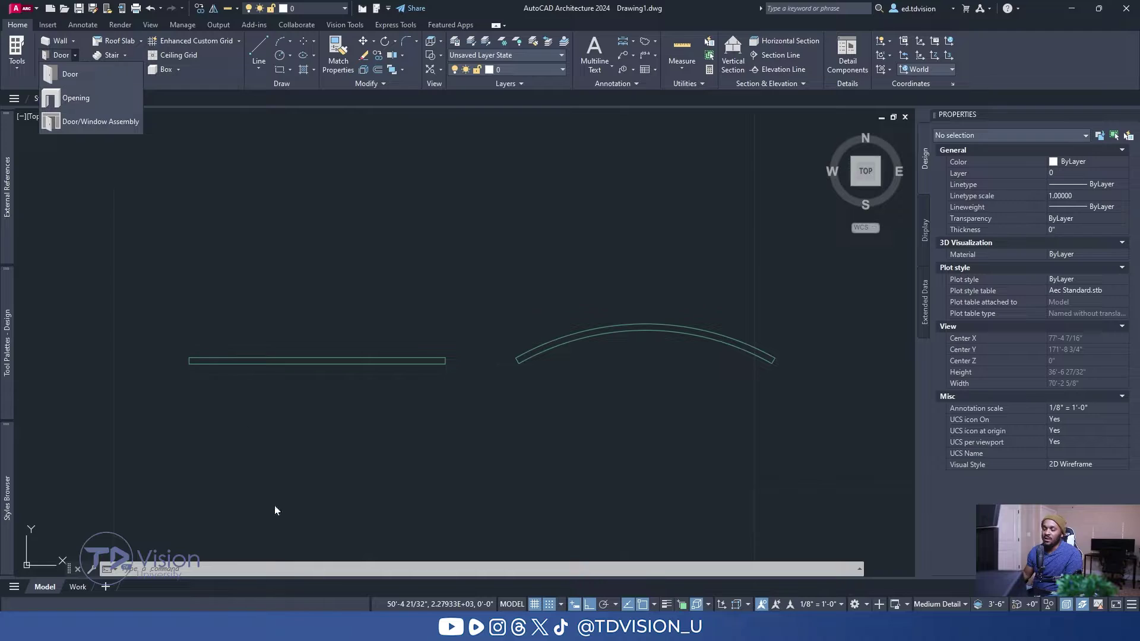
pyautogui.click(283, 569)
pyautogui.write('opening')
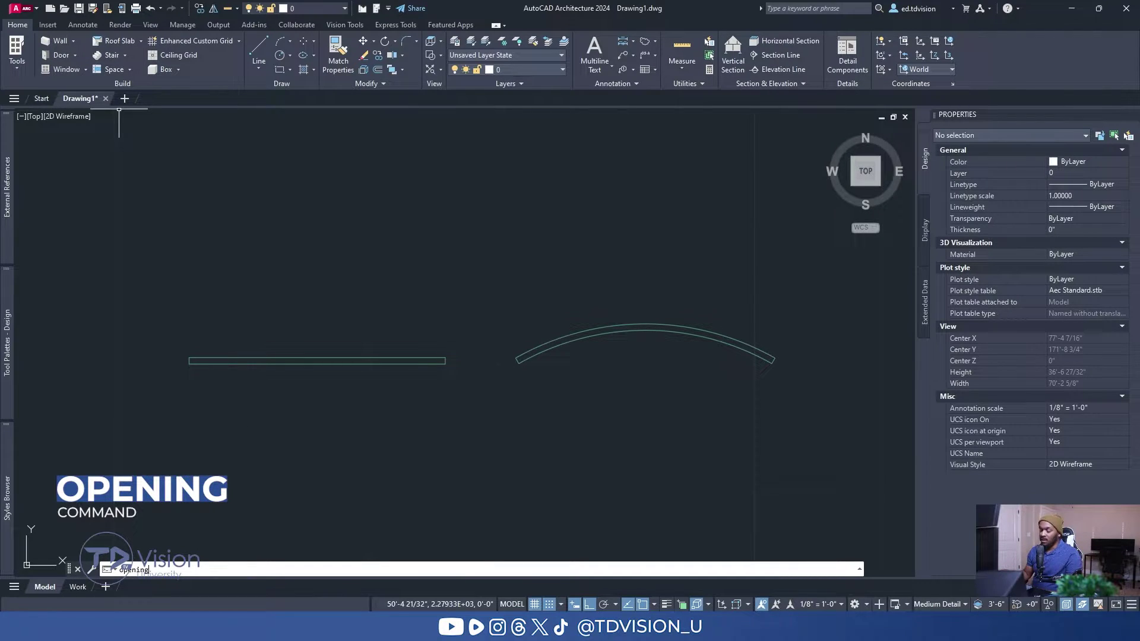
pyautogui.press('Return')
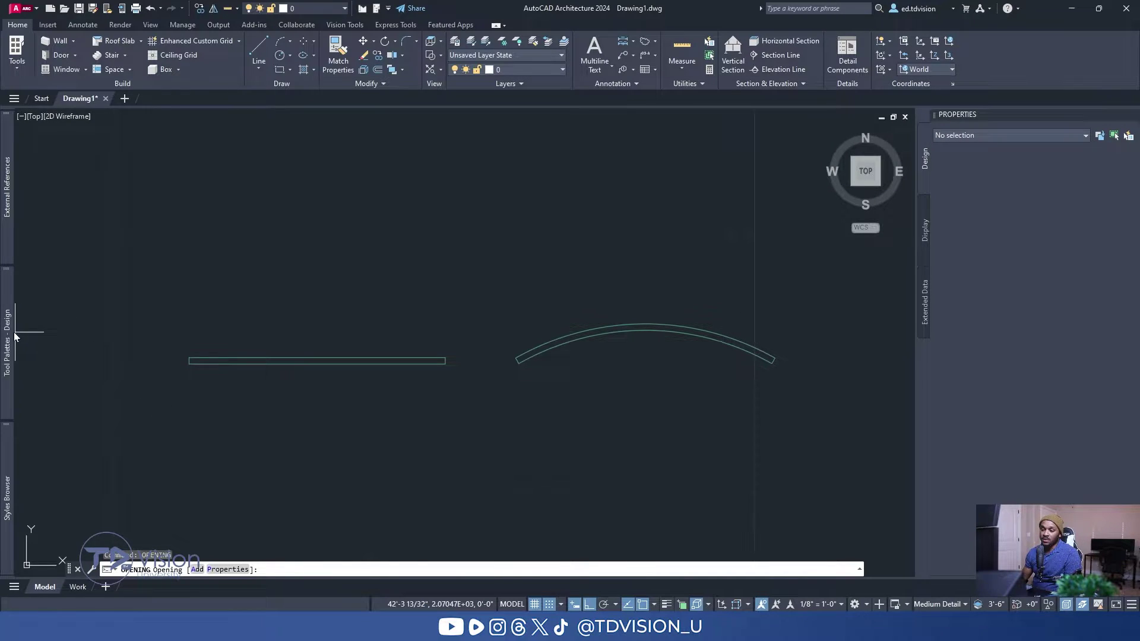
# Step: Insert a rectangular opening 10'-0" wide and 7'-0" high near the middle of the straight wall
pyautogui.moveTo(8, 336)
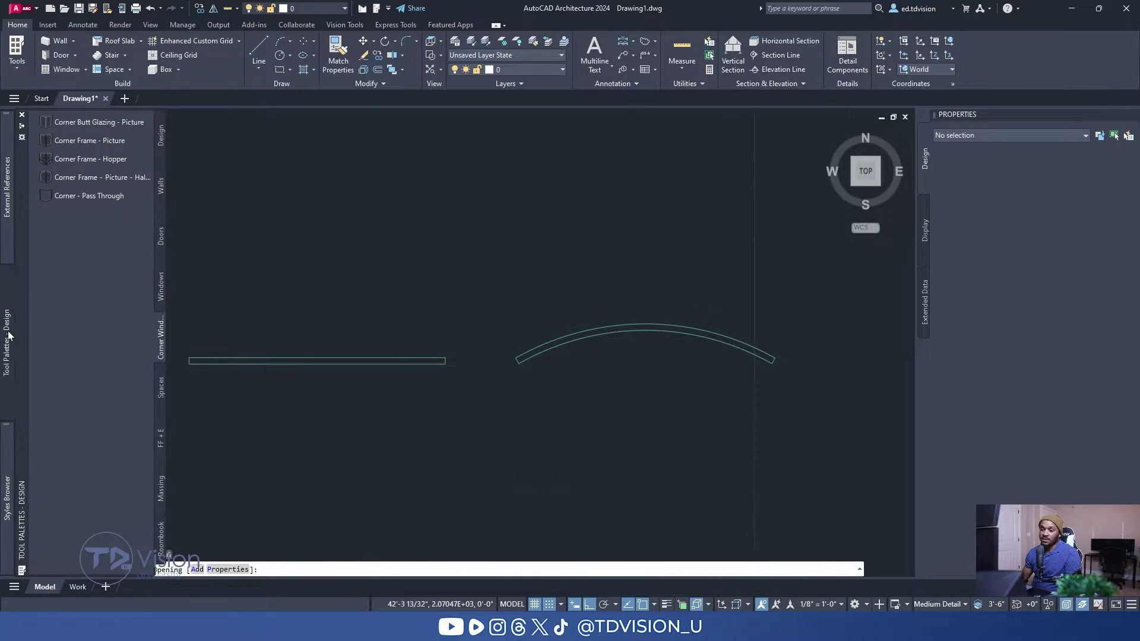
pyautogui.click(158, 147)
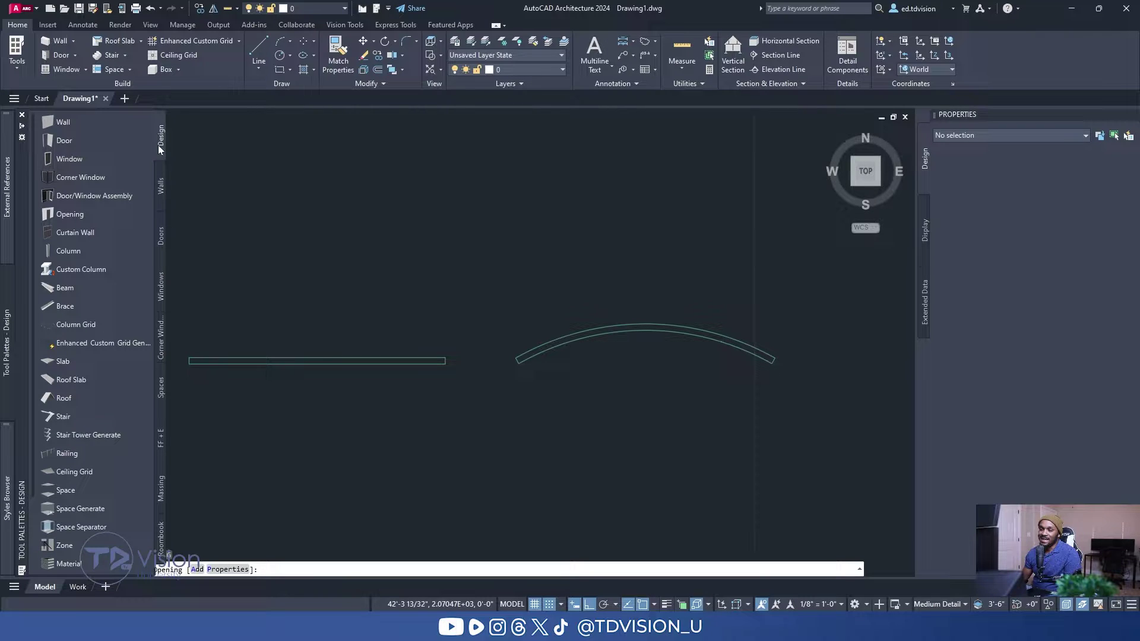
pyautogui.click(63, 214)
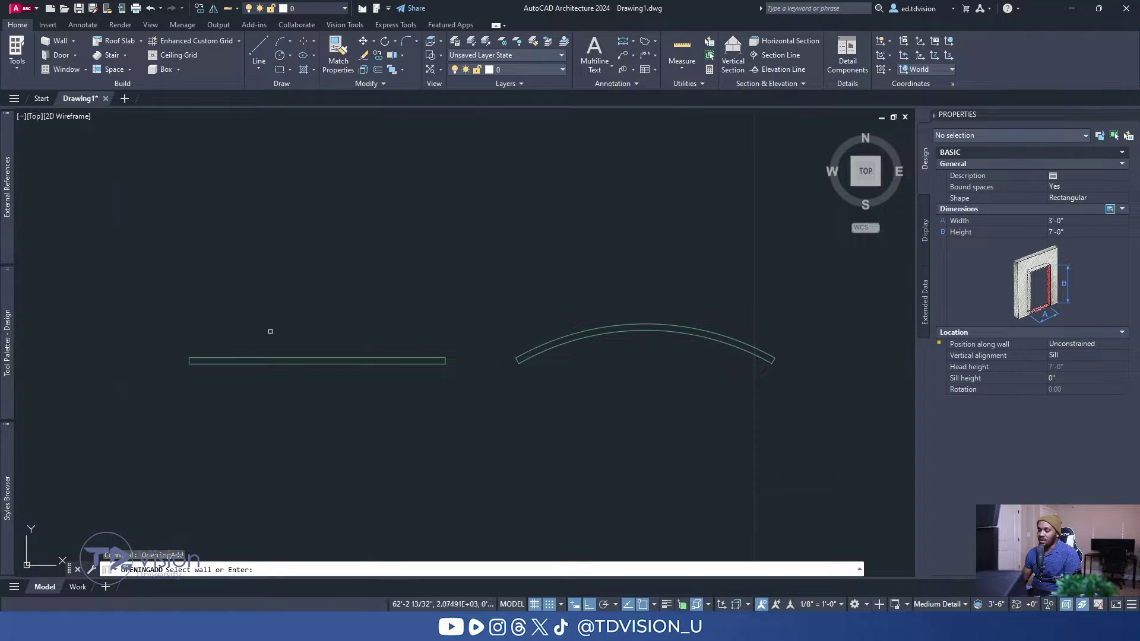
pyautogui.click(274, 360)
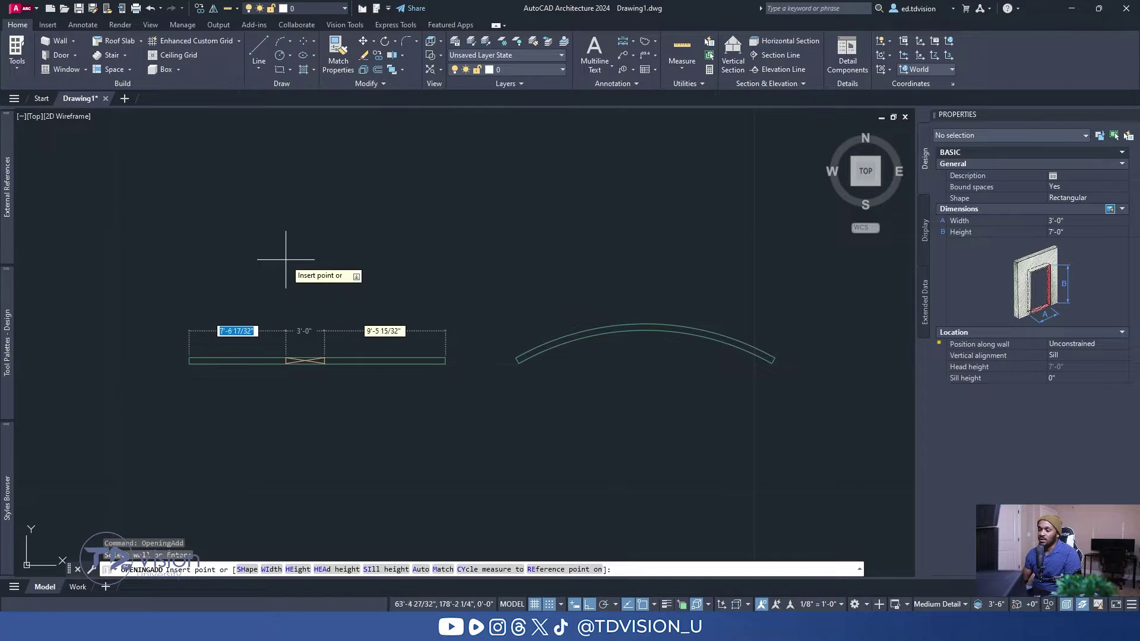
pyautogui.press('Return')
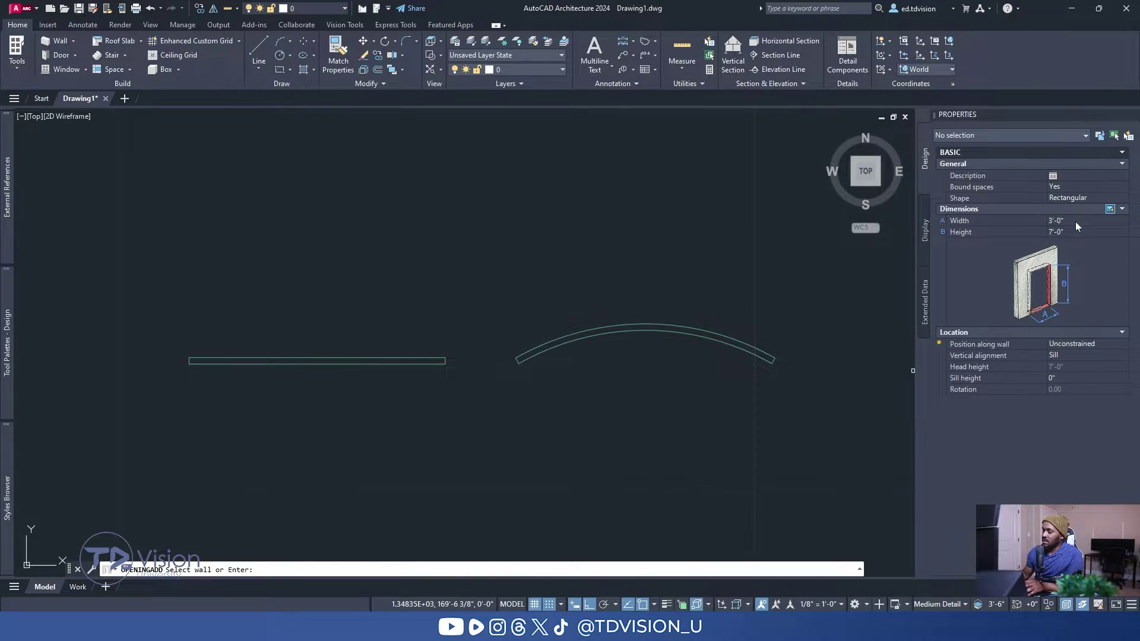
pyautogui.press('Tab')
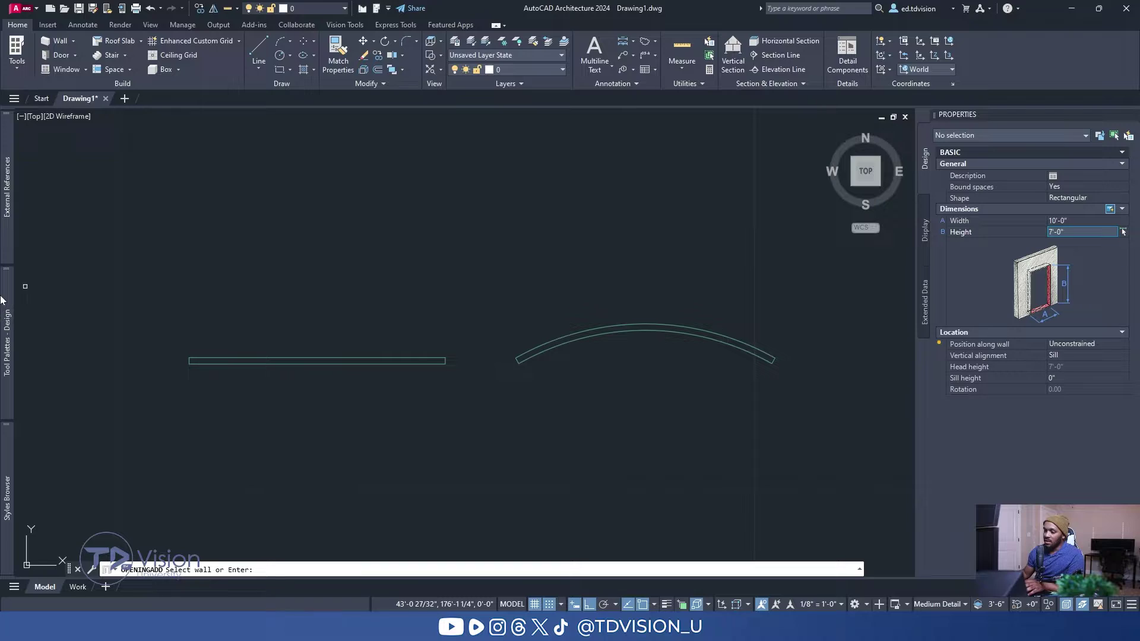
pyautogui.moveTo(1, 299)
pyautogui.click(267, 360)
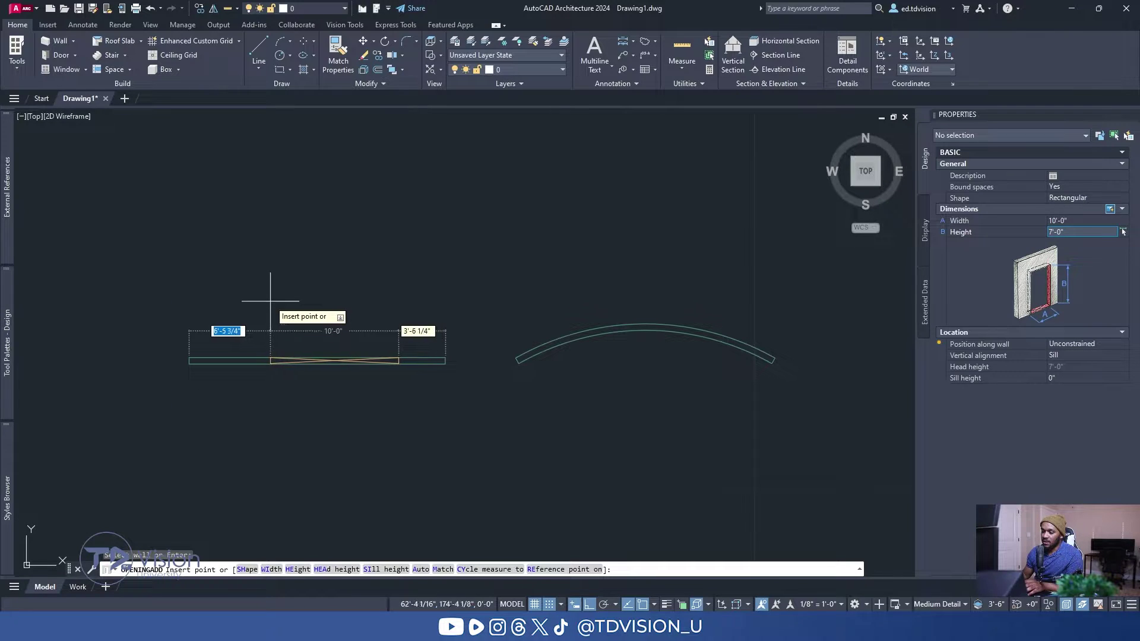
pyautogui.click(253, 256)
pyautogui.press('Escape')
pyautogui.press('Escape')
pyautogui.press('Escape')
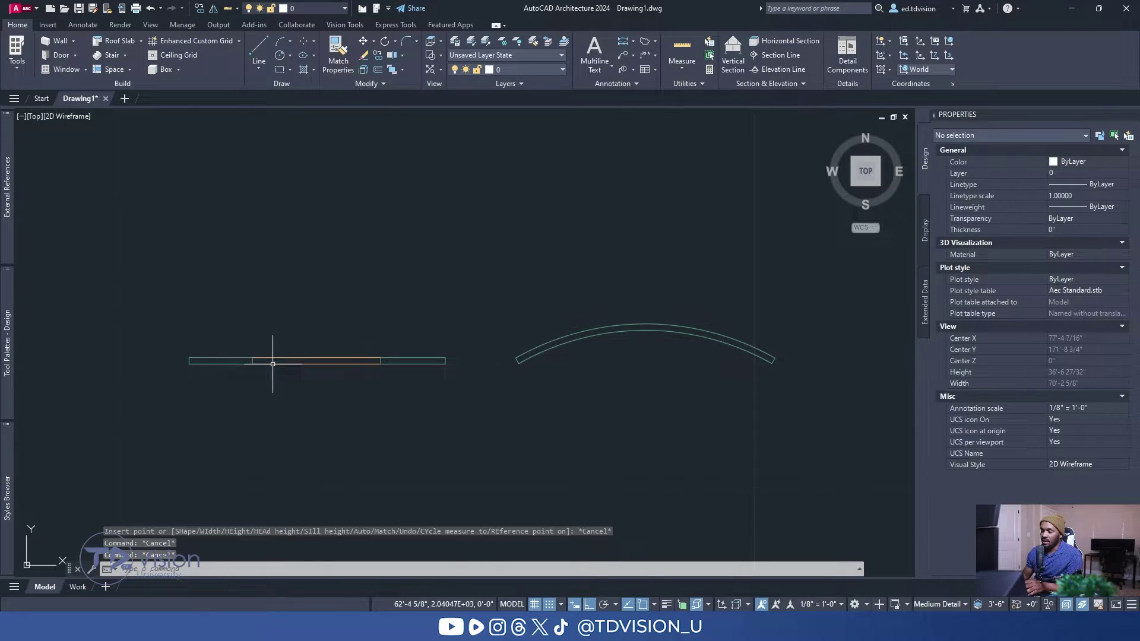
# Step: In a southwest isometric view, slide the opening along the straight wall and return it to about its original position
pyautogui.click(853, 189)
pyautogui.scroll(5, 371, 444)
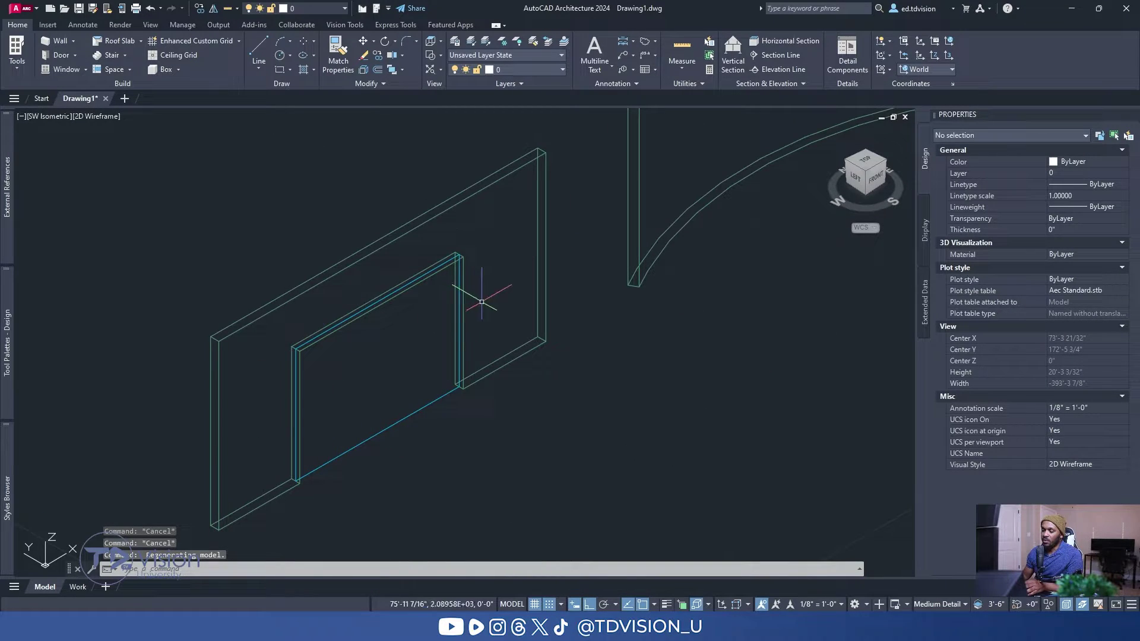
pyautogui.click(414, 414)
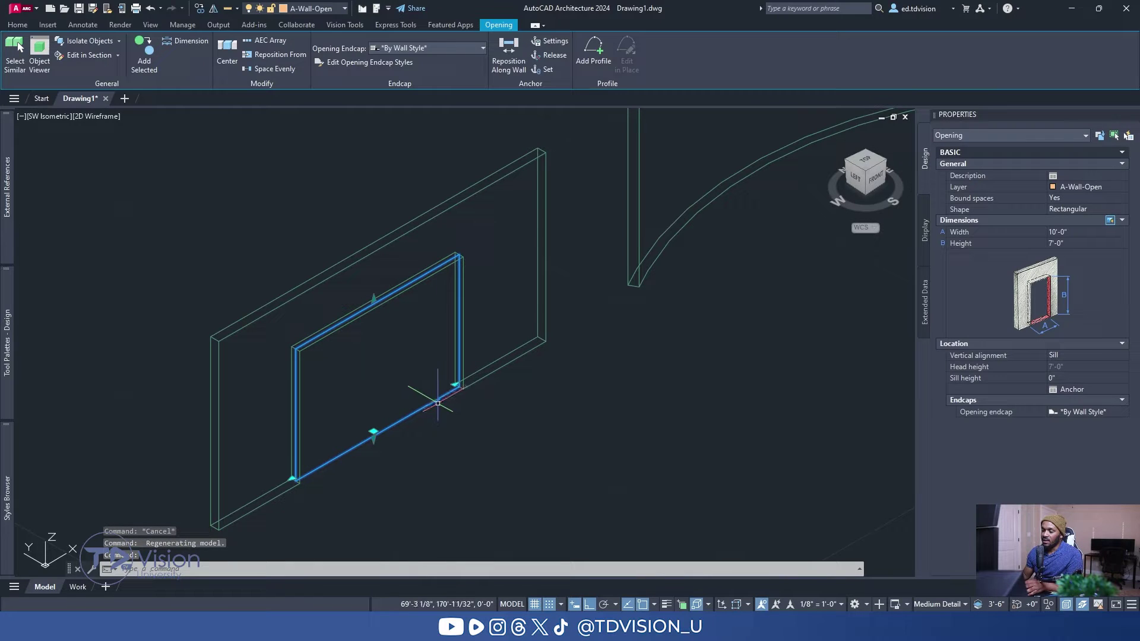
pyautogui.click(456, 385)
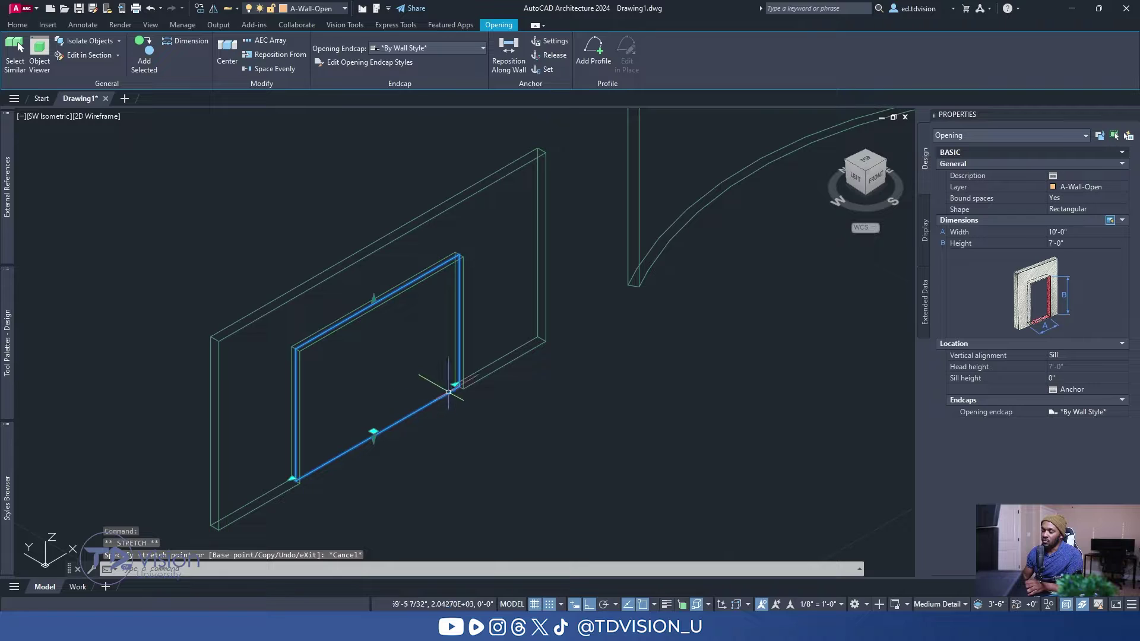
pyautogui.press('Escape')
pyautogui.click(373, 432)
pyautogui.click(413, 411)
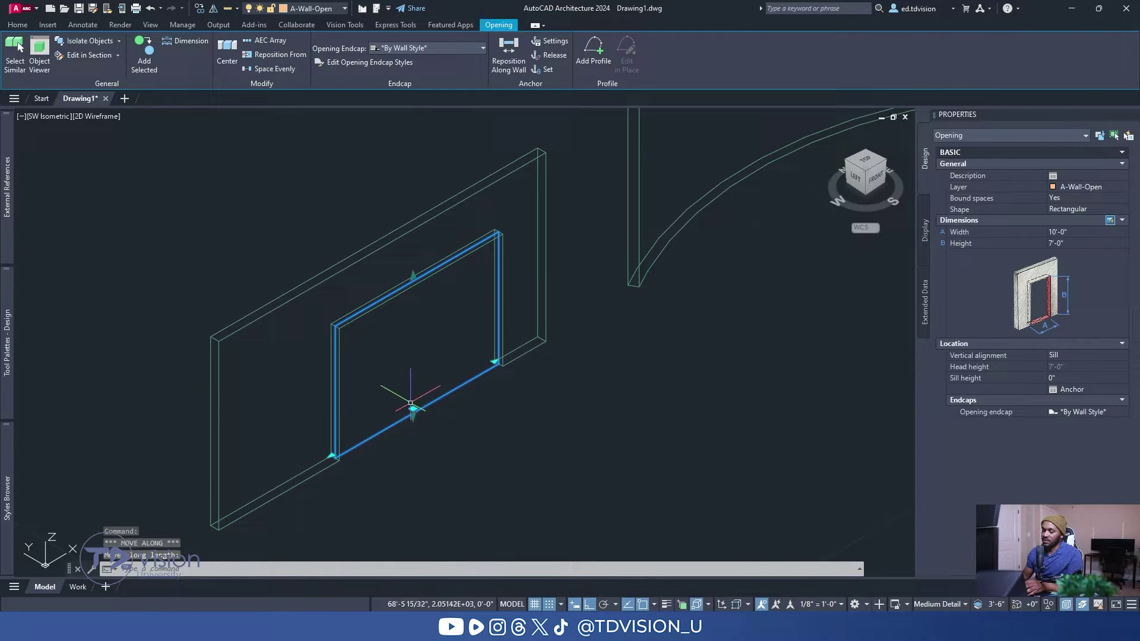
pyautogui.click(410, 412)
pyautogui.click(372, 433)
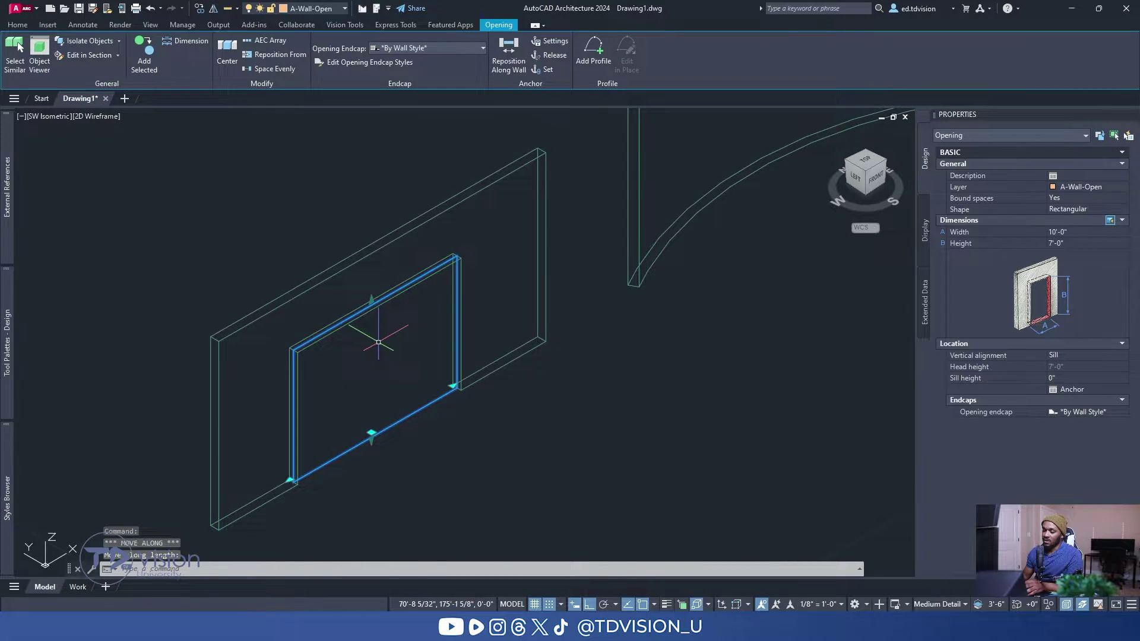
# Step: Try reducing the opening's height to about 3'-5" by lowering its head, and undo the change
pyautogui.click(371, 300)
pyautogui.click(377, 415)
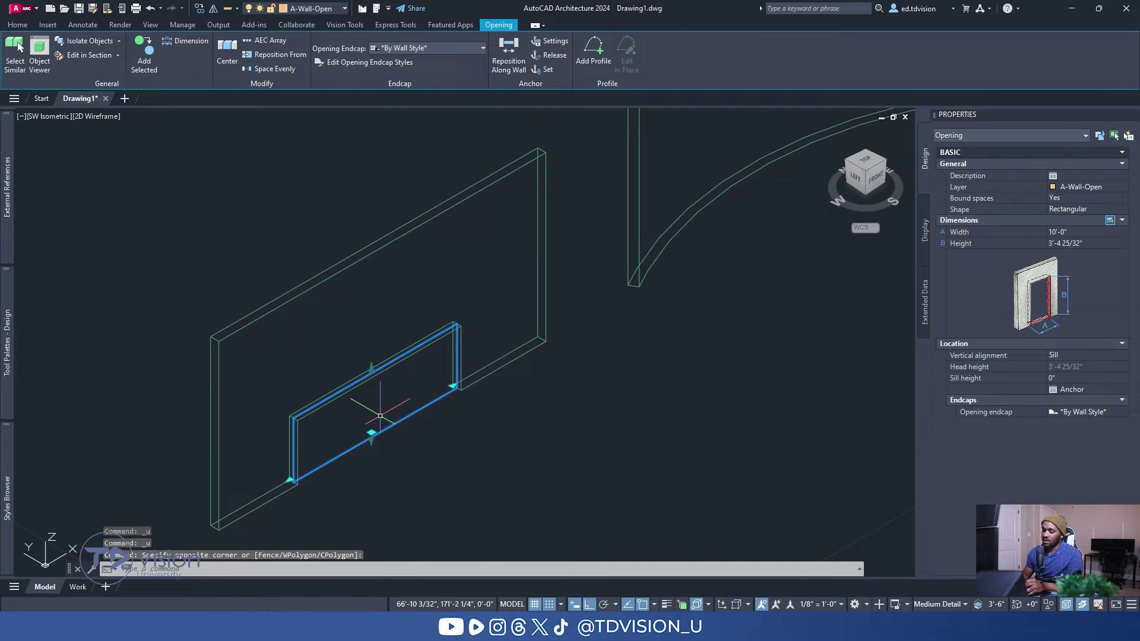
pyautogui.hotkey('ctrl', 'z')
# Step: Try the Oval, Trapezoid and Arch shapes on the straight wall's opening, and set its shape back to Rectangular
pyautogui.click(408, 416)
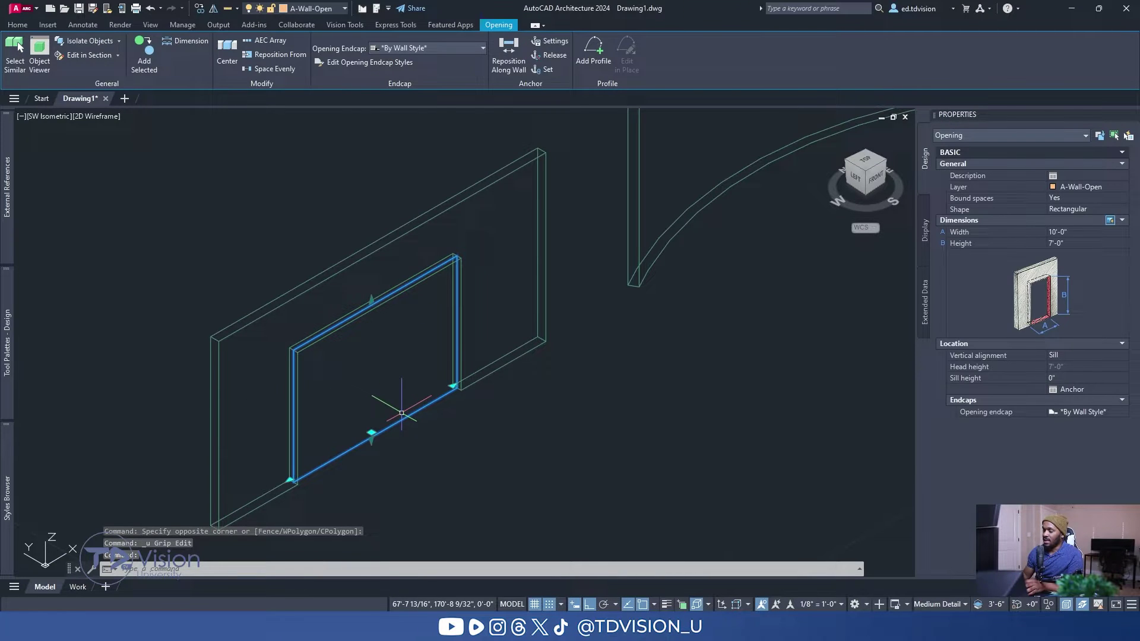
pyautogui.click(1078, 207)
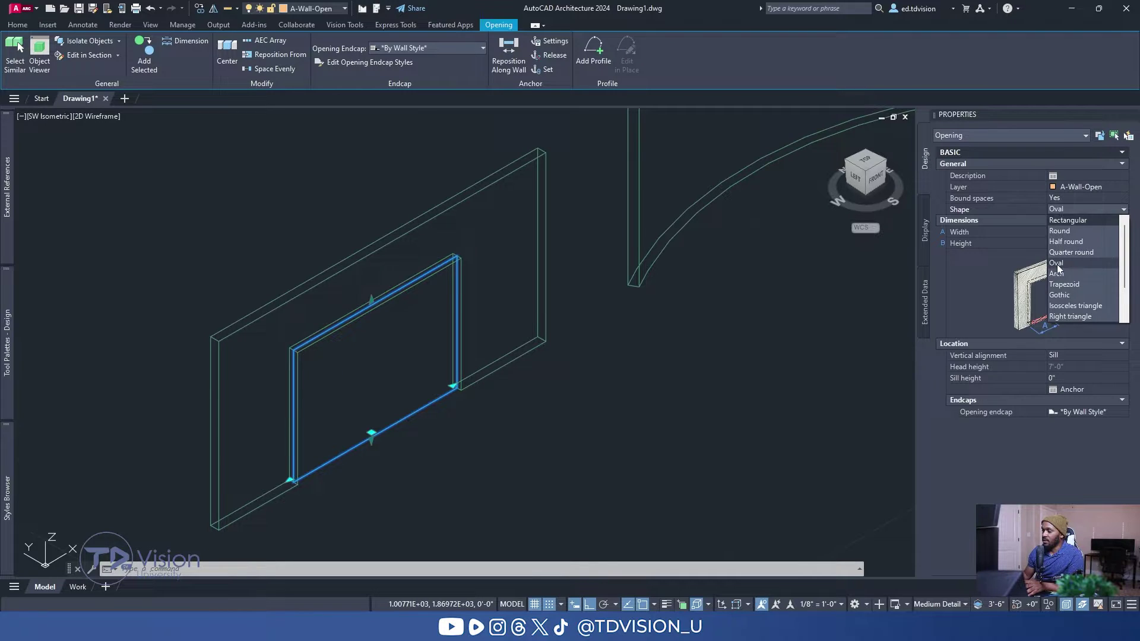
pyautogui.click(1056, 264)
pyautogui.click(1075, 210)
pyautogui.scroll(2, 1076, 240)
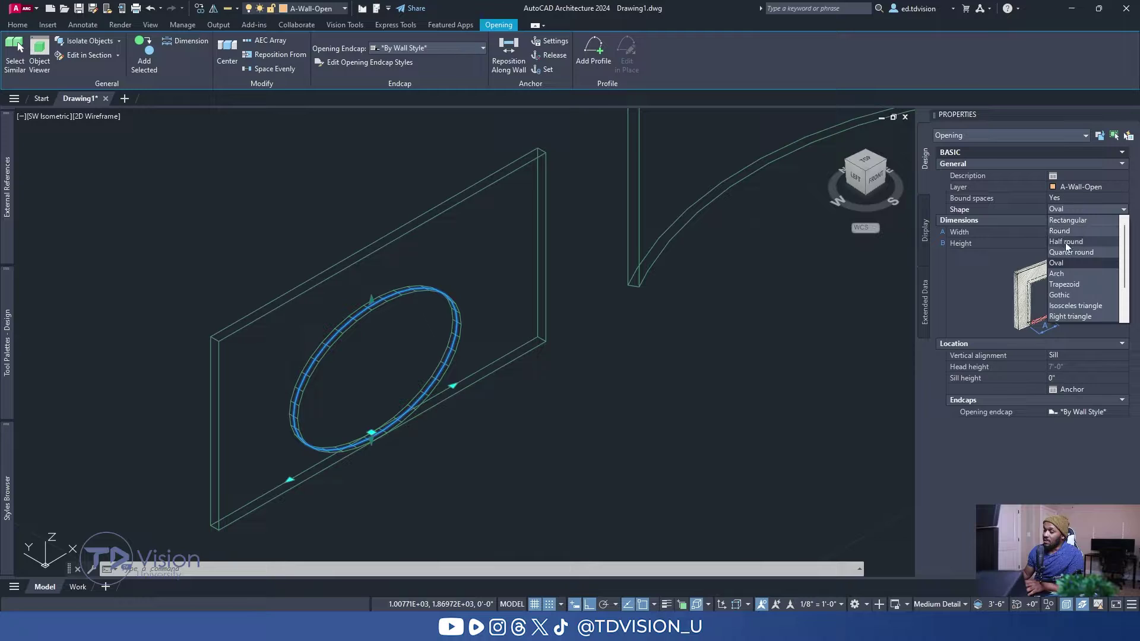
pyautogui.click(1065, 284)
pyautogui.click(1095, 209)
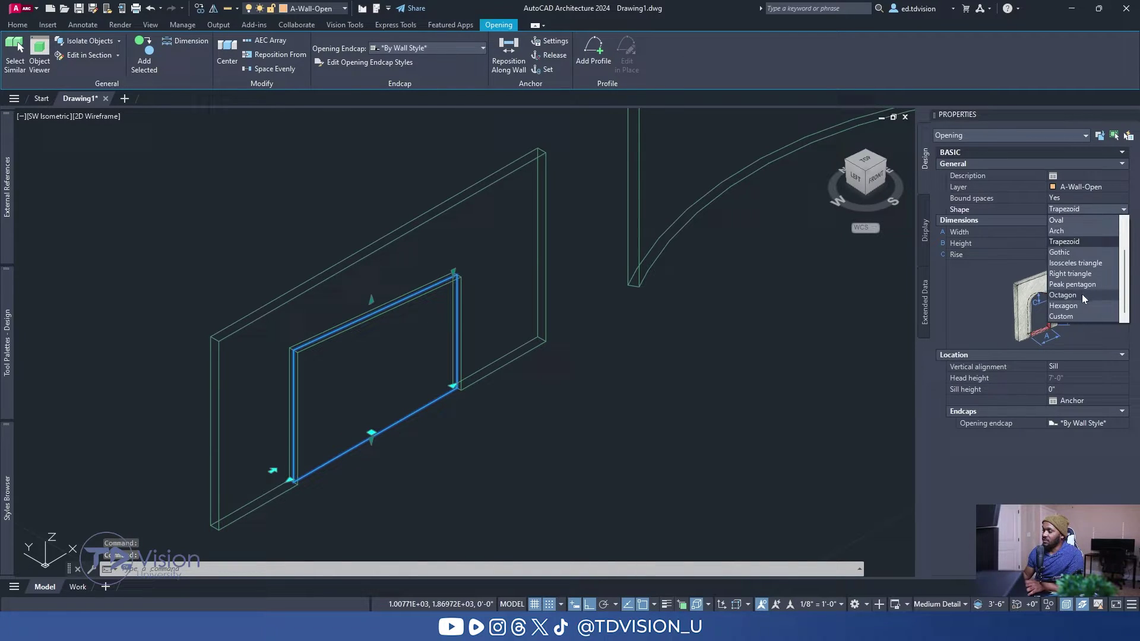
pyautogui.click(1074, 270)
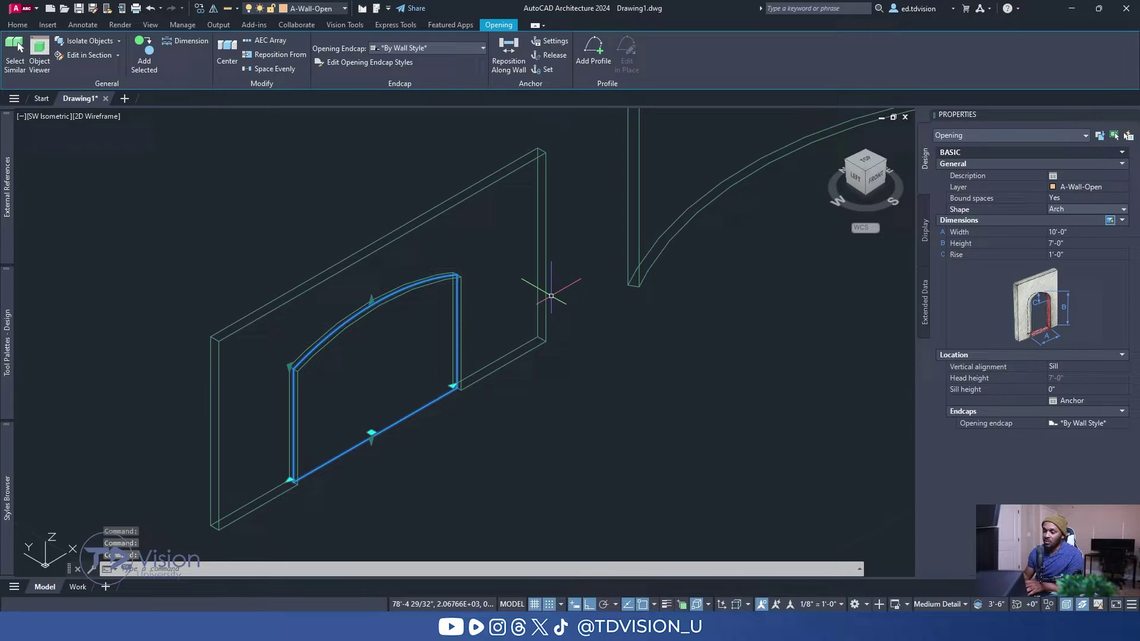
pyautogui.click(1087, 209)
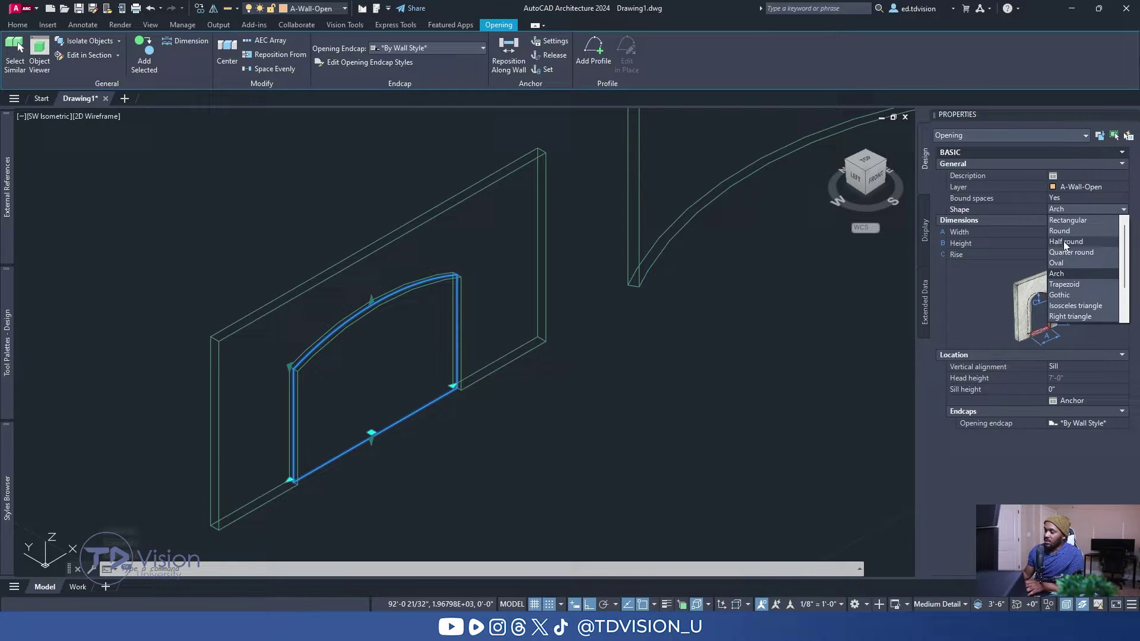
pyautogui.click(1067, 220)
pyautogui.press('Escape')
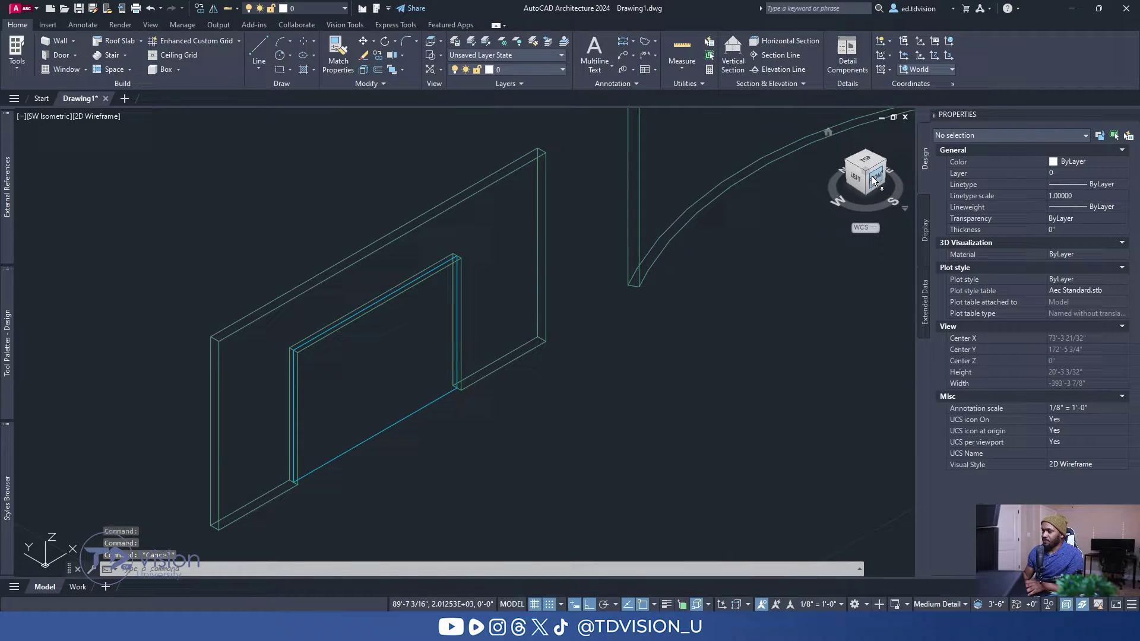
# Step: Return to the top view and set the linetype of the opening's layer, A-Wall-Open, to HIDDEN2
pyautogui.click(871, 162)
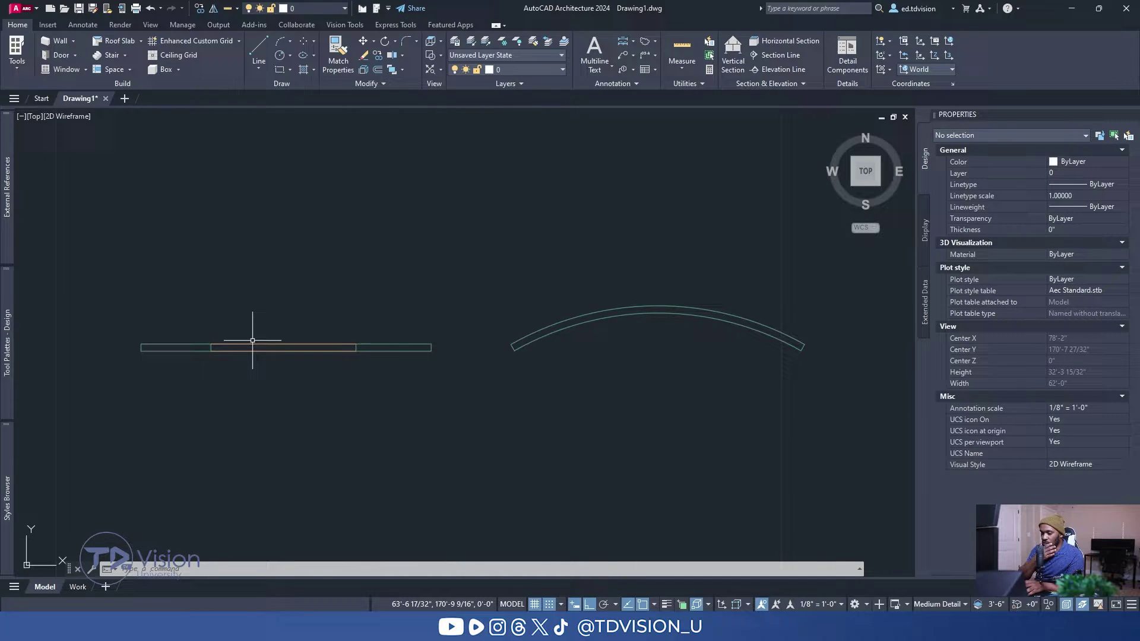
pyautogui.click(252, 341)
pyautogui.scroll(2, 205, 317)
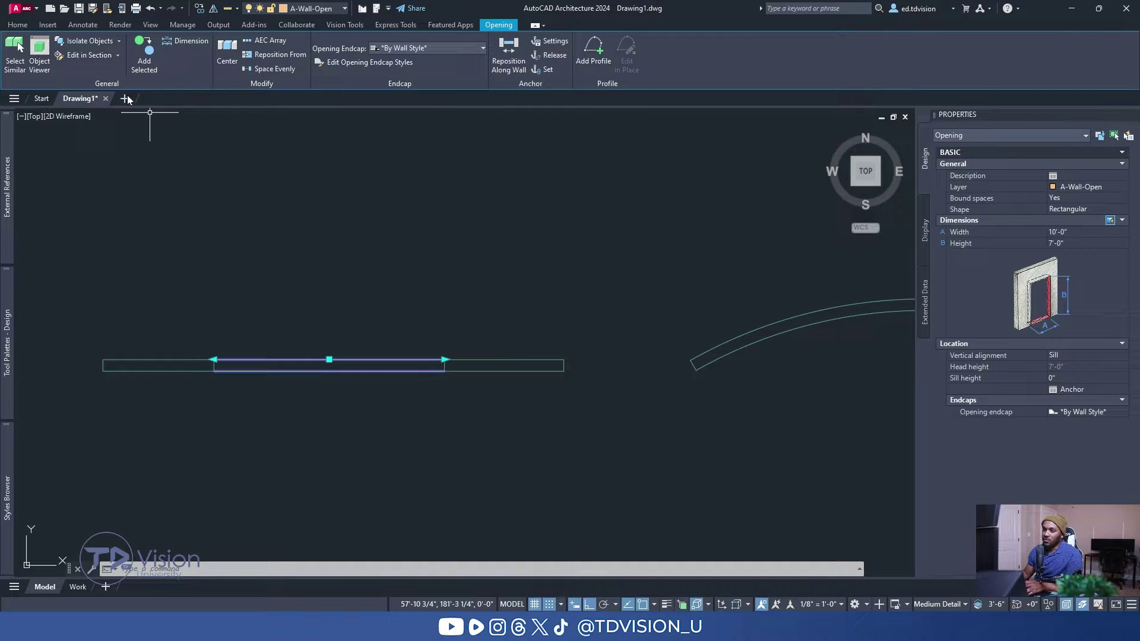
pyautogui.click(24, 25)
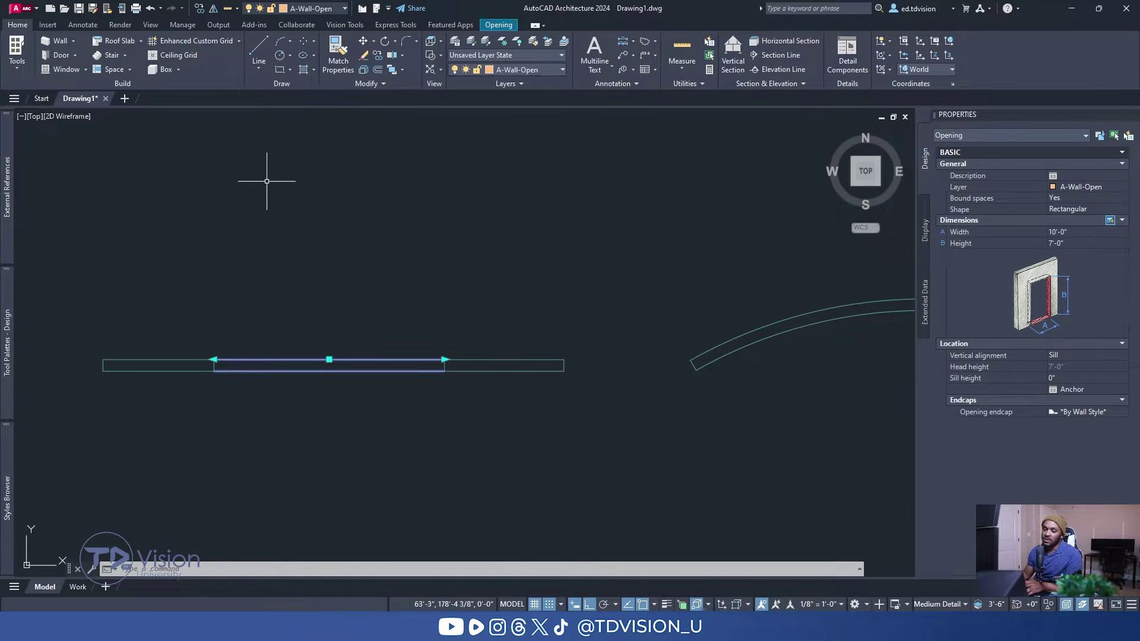
pyautogui.click(456, 43)
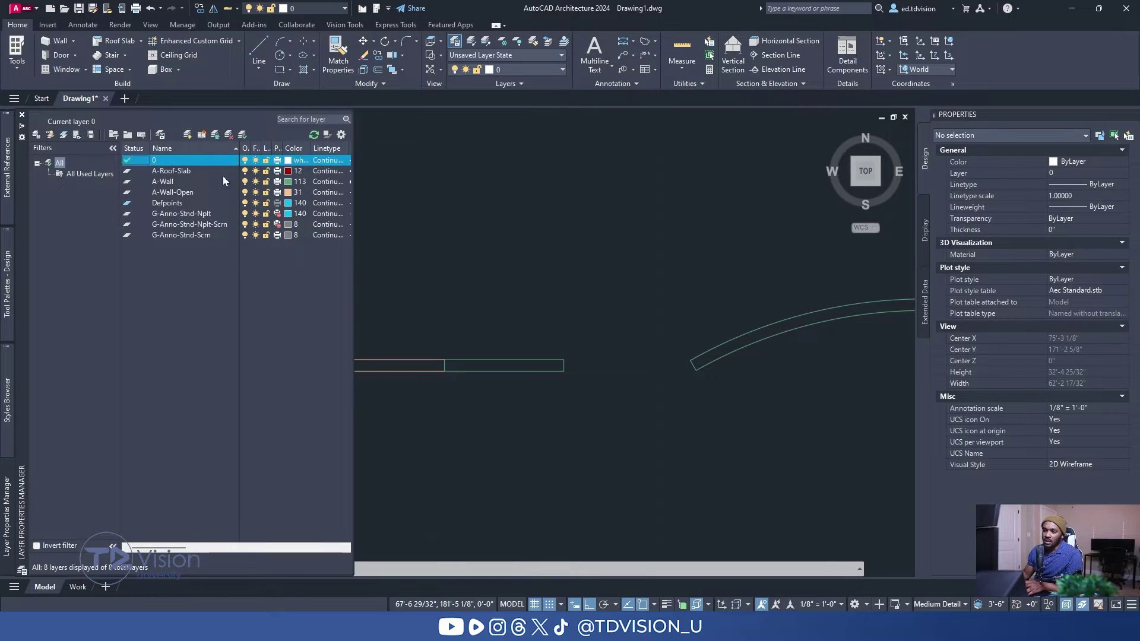
pyautogui.click(167, 196)
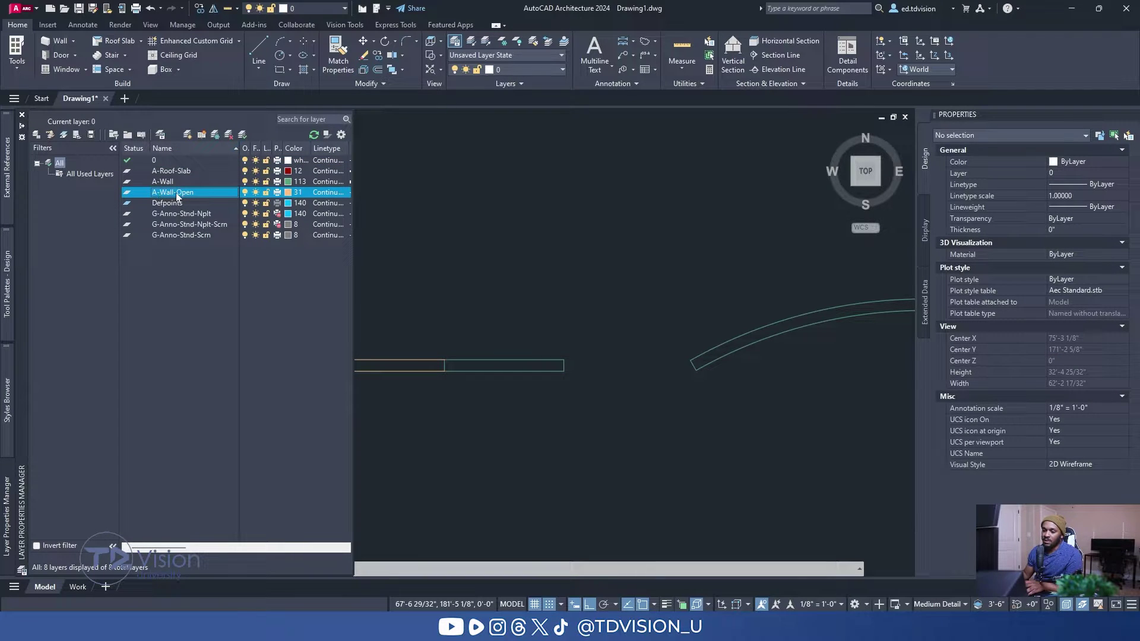
pyautogui.click(327, 194)
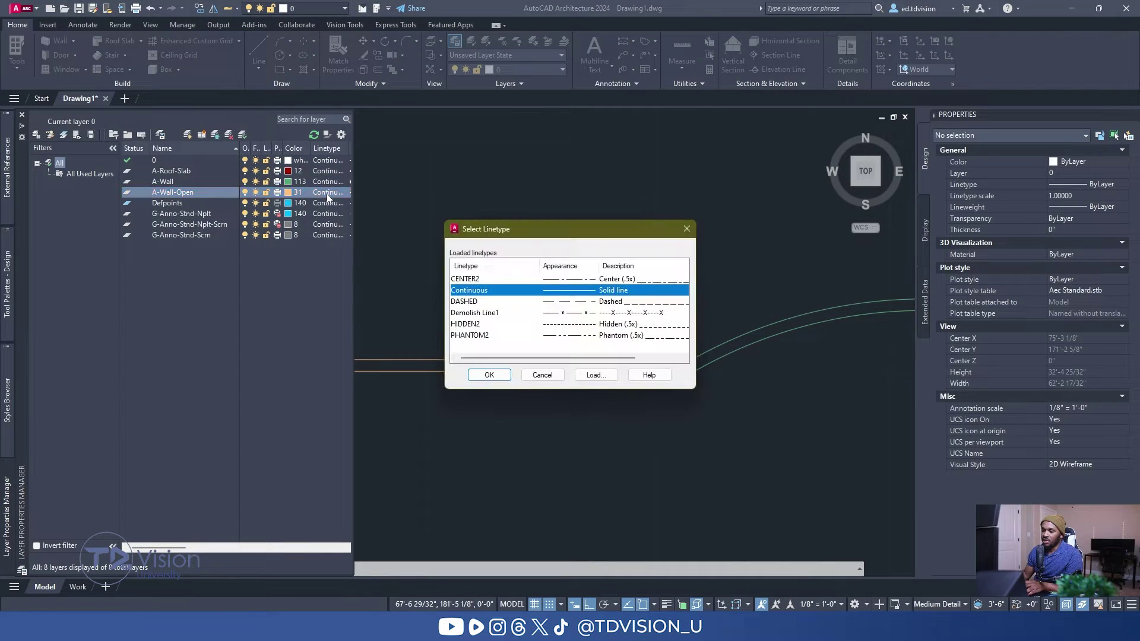
pyautogui.click(470, 325)
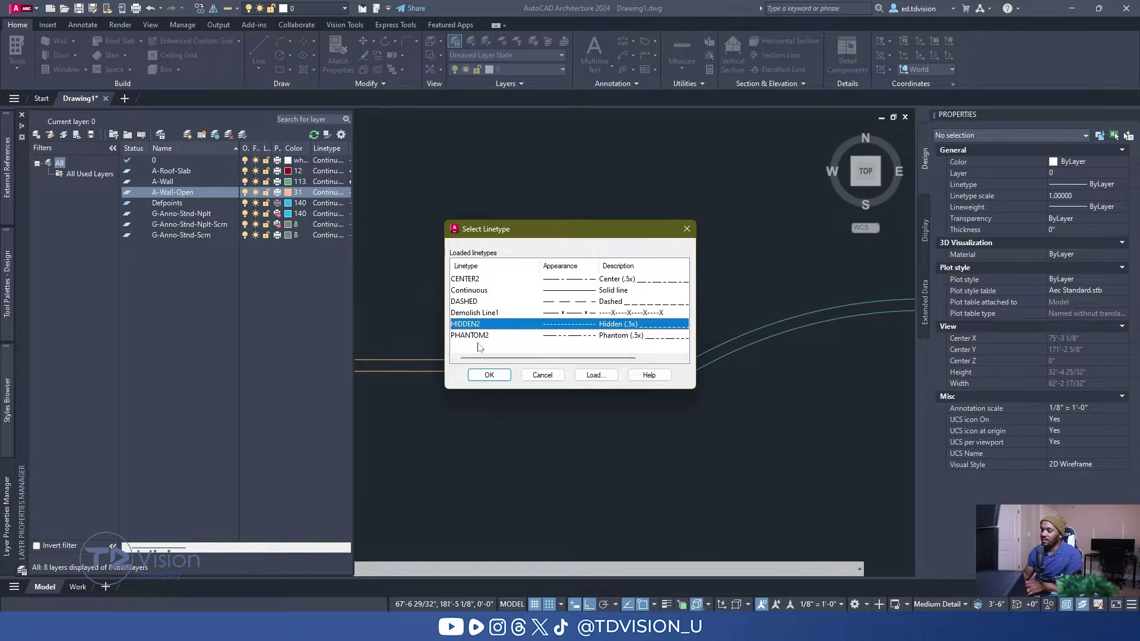
pyautogui.click(489, 374)
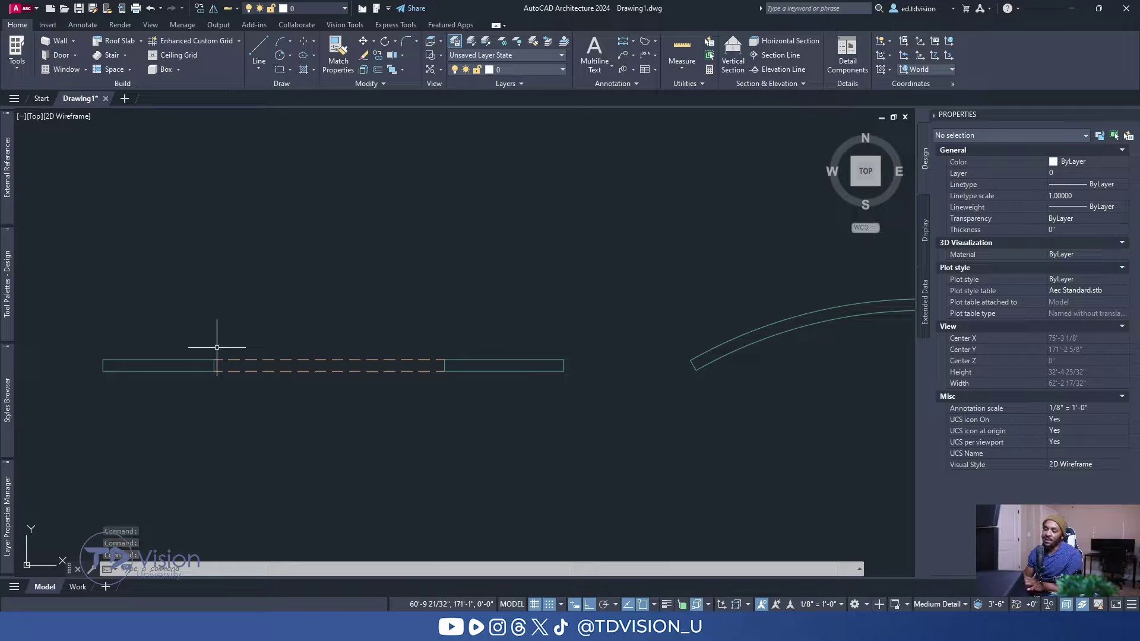
pyautogui.scroll(-2, 245, 326)
pyautogui.moveTo(301, 318); pyautogui.dragTo(257, 327, button='middle')
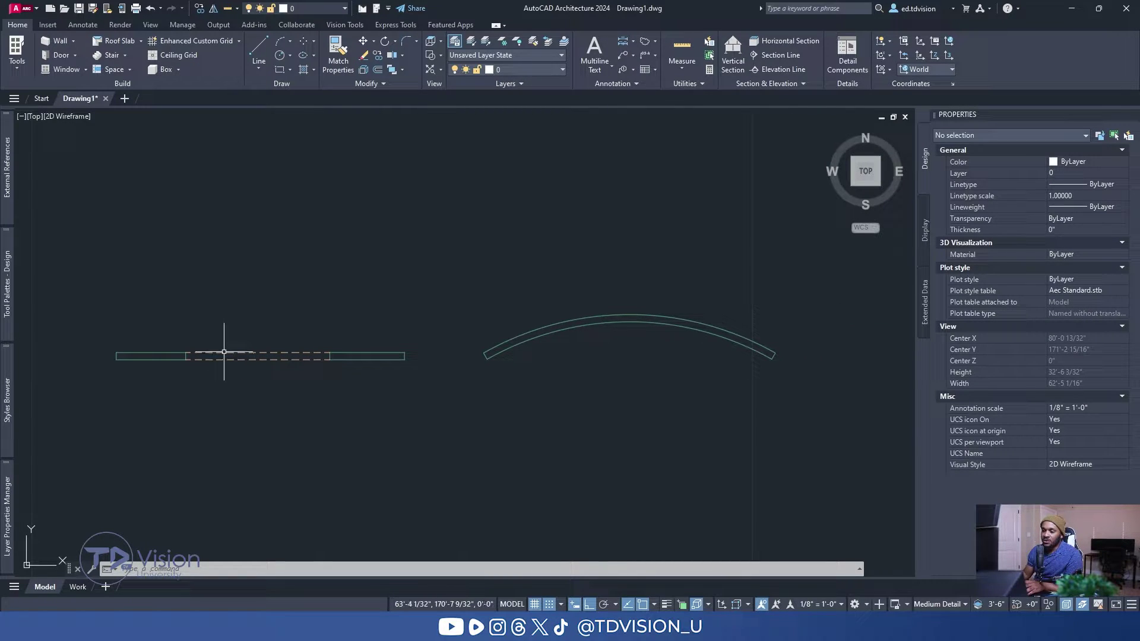
# Step: Add a rectangular opening 10'-0" wide and 7'-0" high near the middle of the curved wall
pyautogui.click(75, 56)
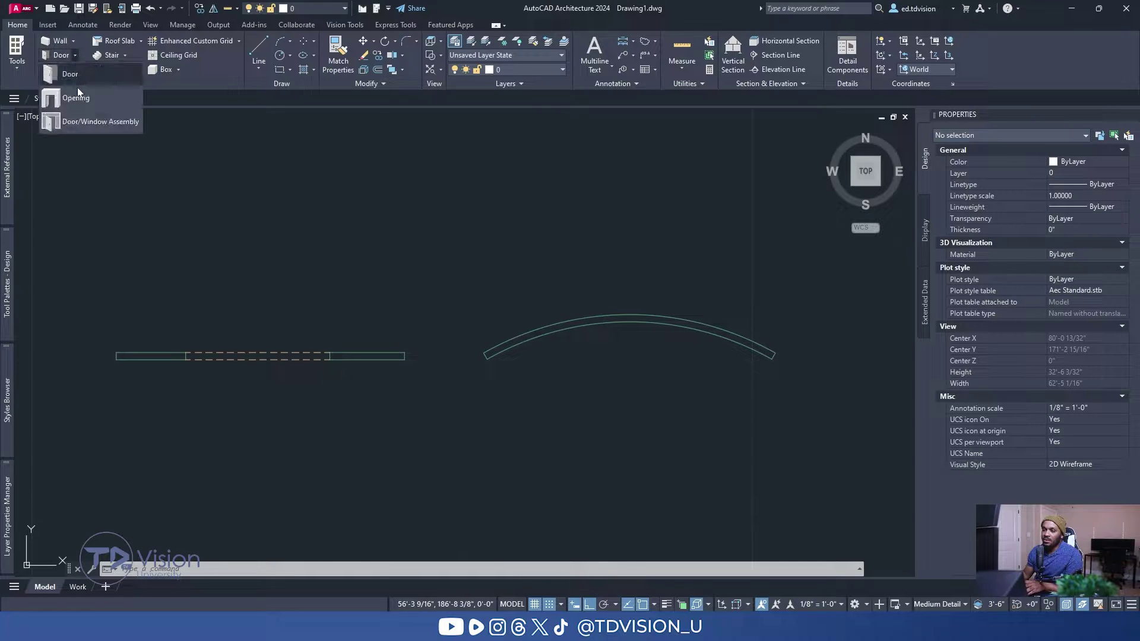
pyautogui.click(76, 97)
pyautogui.moveTo(596, 330); pyautogui.dragTo(483, 338, button='middle')
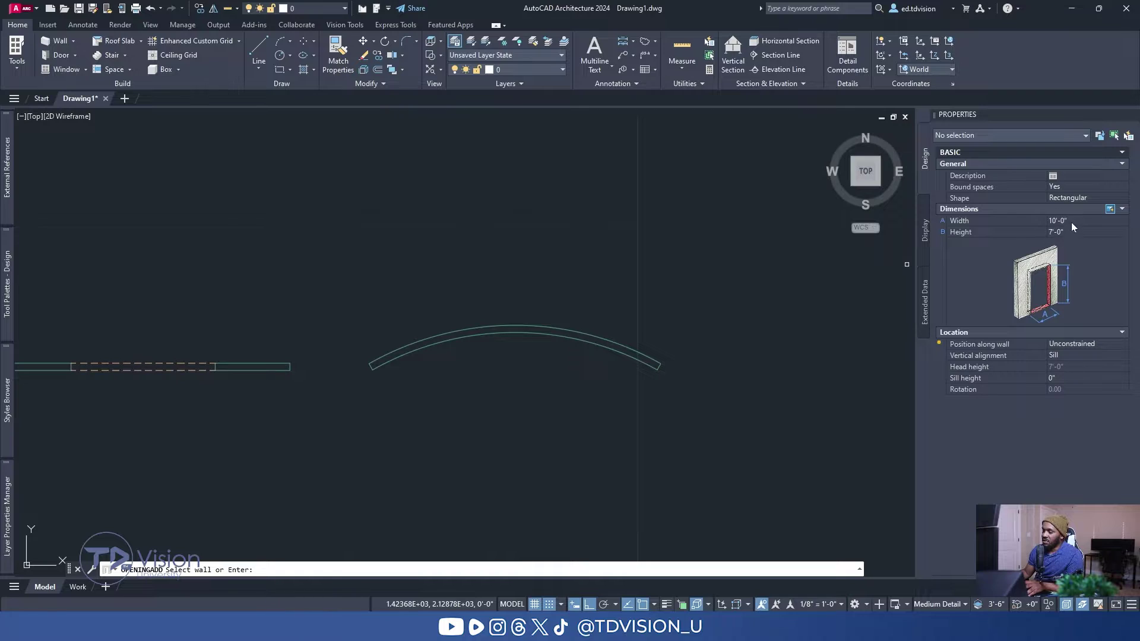
pyautogui.click(466, 328)
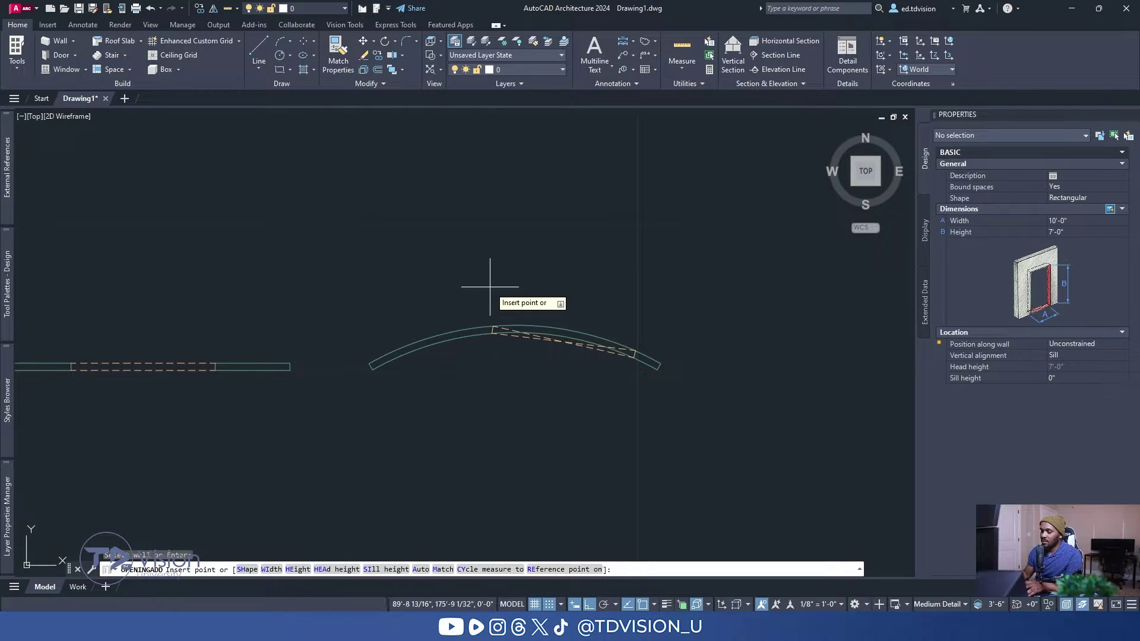
pyautogui.click(427, 251)
pyautogui.press('Escape')
pyautogui.press('Escape')
pyautogui.press('Escape')
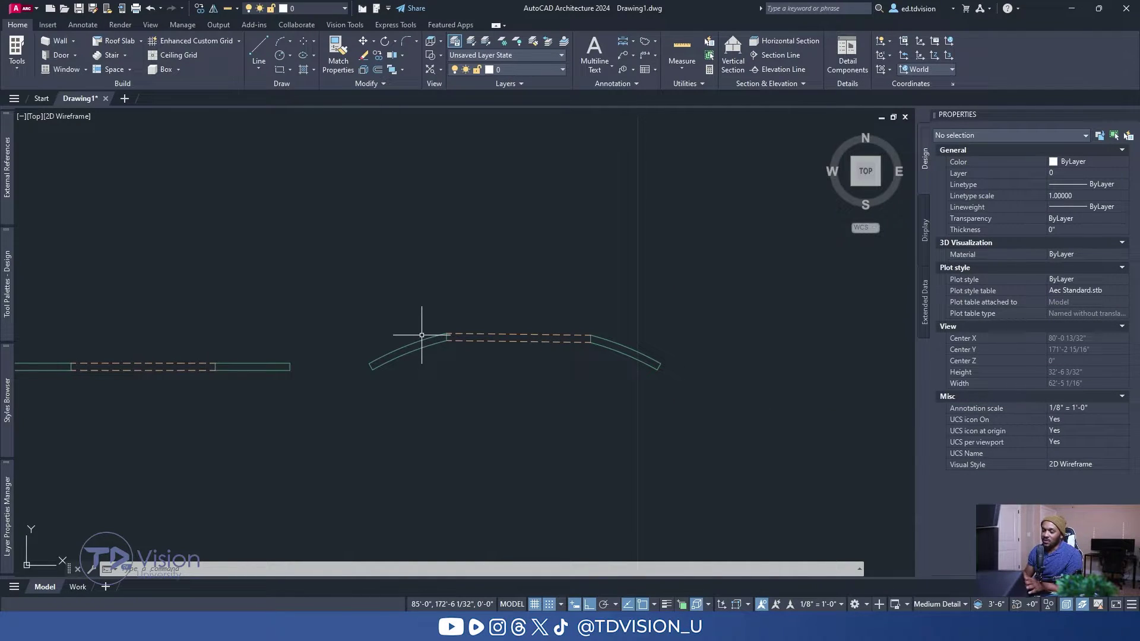
# Step: Examine how the opening cuts the curved wall from a 3D angle and up close at its left jamb in plan
pyautogui.click(852, 184)
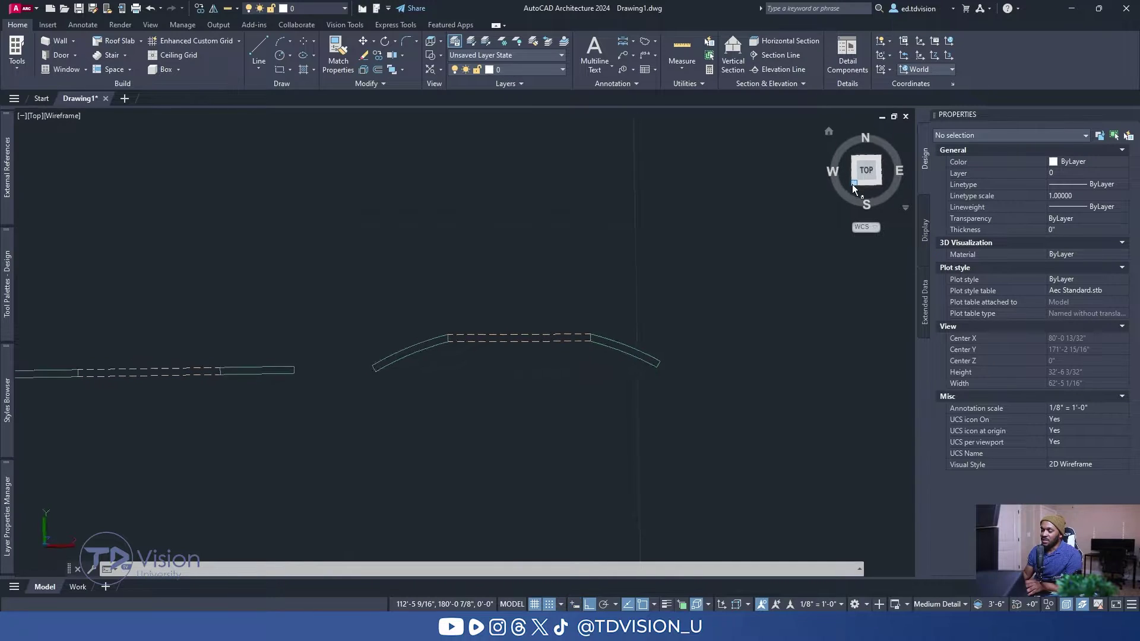
pyautogui.keyDown('shift'); pyautogui.moveTo(499, 329); pyautogui.dragTo(513, 291, button='middle'); pyautogui.keyUp('shift')
pyautogui.scroll(2, 513, 291)
pyautogui.scroll(-2, 517, 264)
pyautogui.click(866, 167)
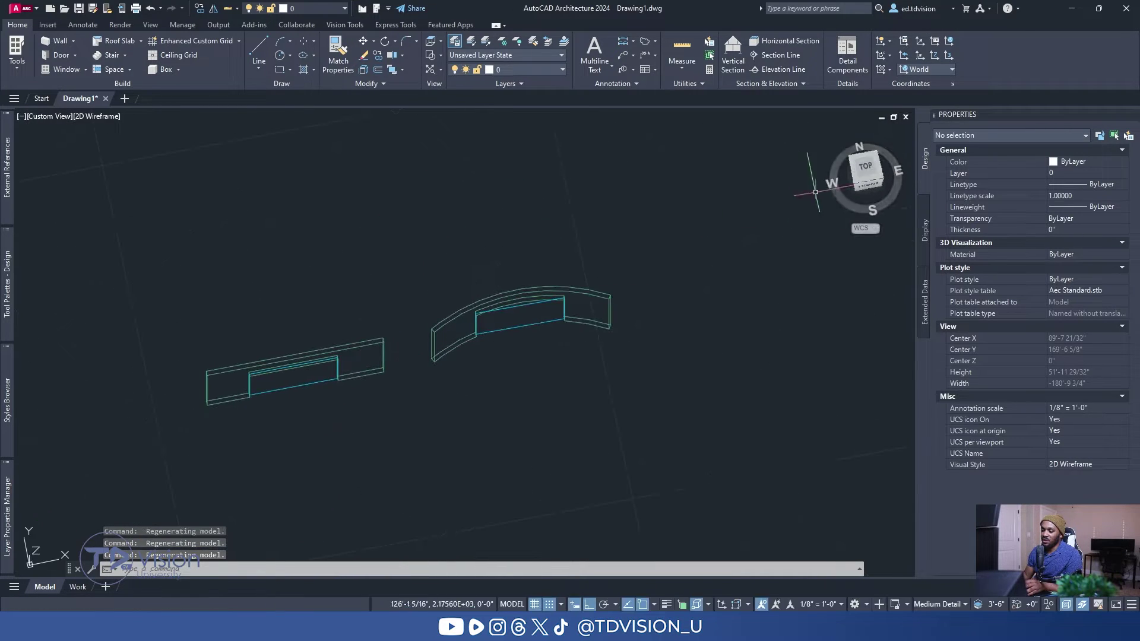
pyautogui.scroll(5, 482, 358)
pyautogui.scroll(2, 480, 383)
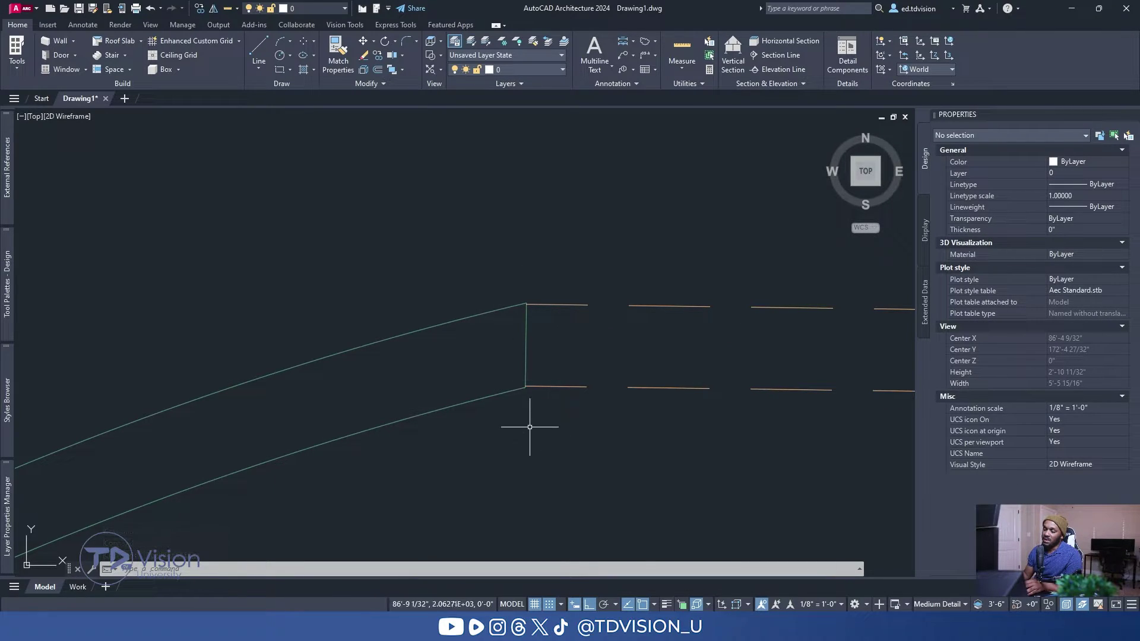
pyautogui.scroll(-2, 461, 309)
pyautogui.scroll(2, 546, 318)
pyautogui.scroll(-4, 476, 390)
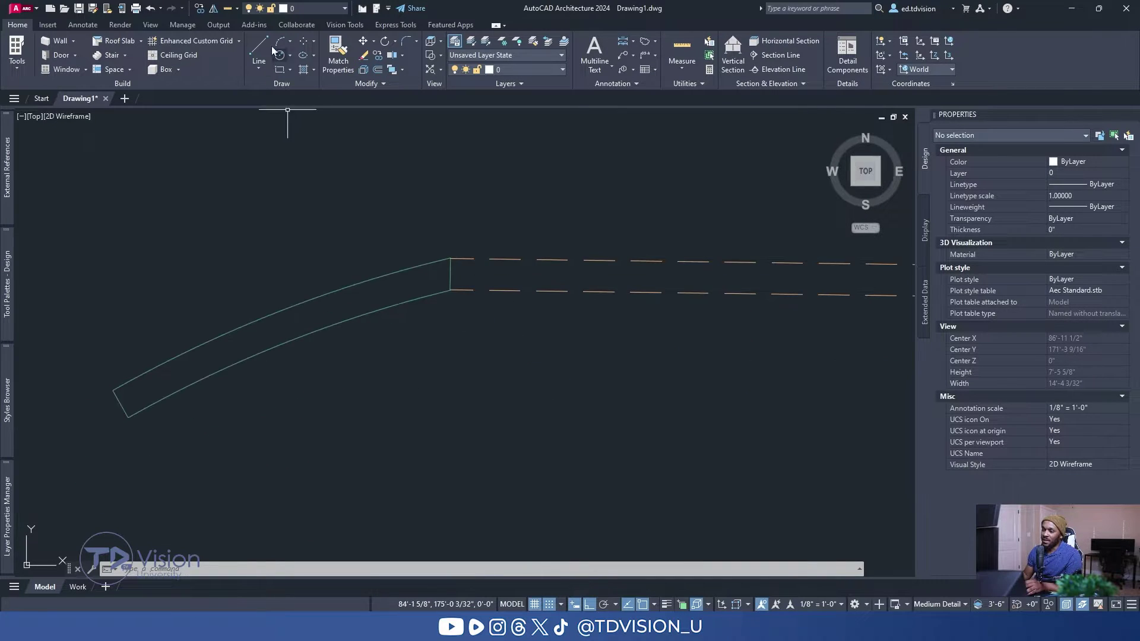
# Step: Draw a slanted line with Ortho off across the curved wall at the opening's left jamb and compare the two angles
pyautogui.click(259, 56)
pyautogui.click(472, 388)
pyautogui.press('F8')
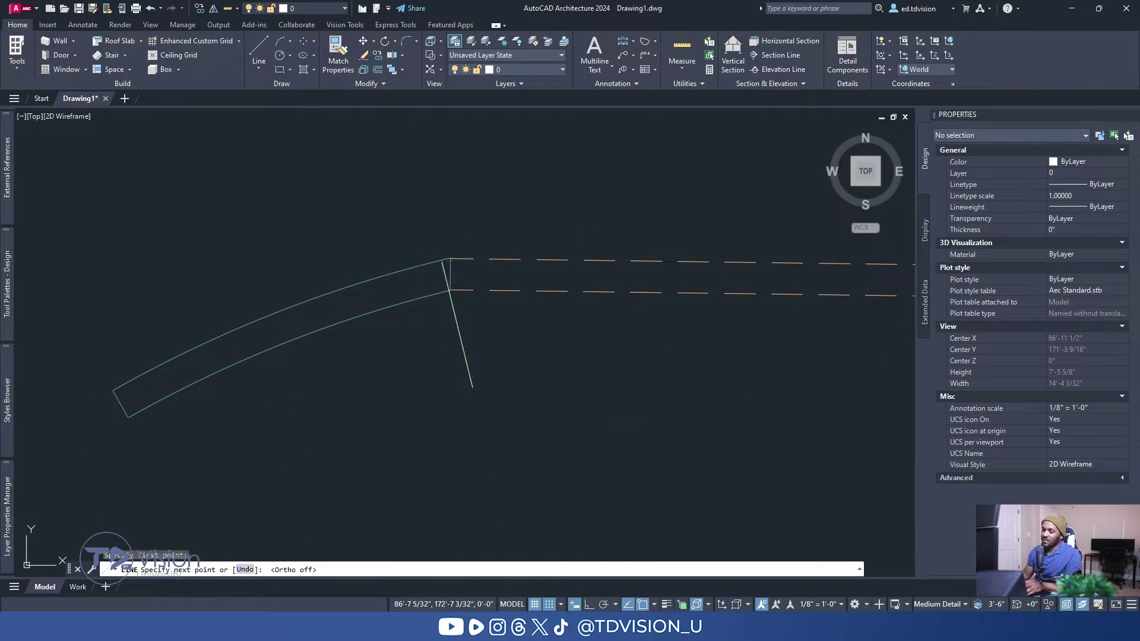
pyautogui.press('Escape')
pyautogui.press('Escape')
pyautogui.press('Escape')
pyautogui.scroll(-2, 443, 261)
pyautogui.moveTo(498, 247); pyautogui.dragTo(378, 247, button='middle')
pyautogui.scroll(5, 321, 267)
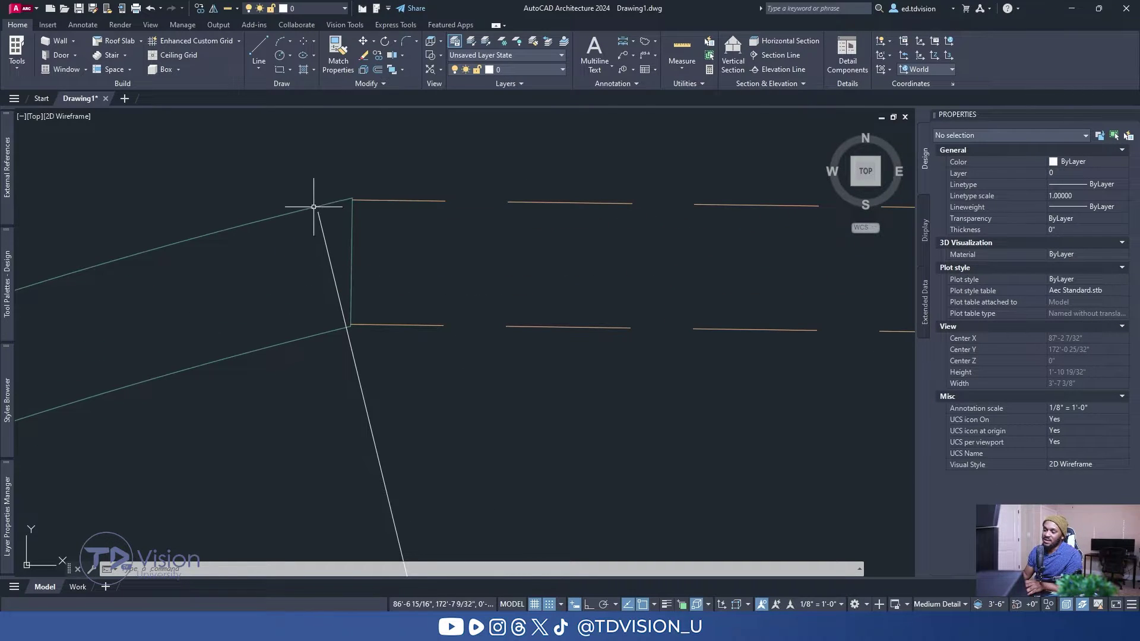
# Step: Delete the slanted line and the opening in the curved wall
pyautogui.scroll(-4, 365, 326)
pyautogui.click(405, 389)
pyautogui.click(327, 348)
pyautogui.press('Delete')
pyautogui.scroll(-4, 383, 322)
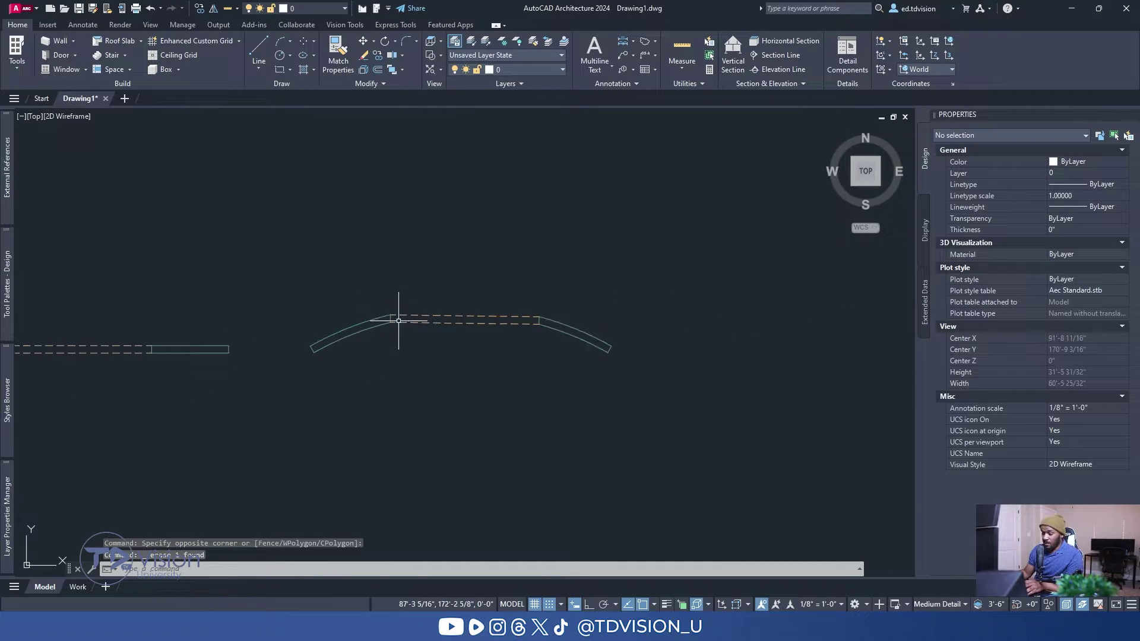
pyautogui.click(550, 310)
pyautogui.press('Delete')
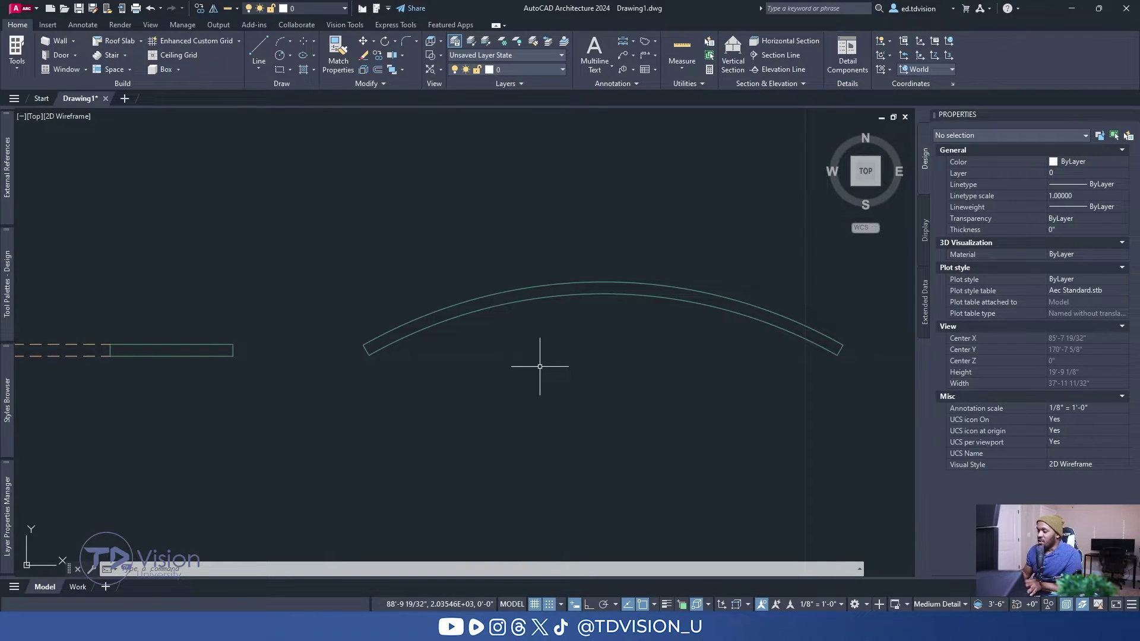
# Step: Examine the curved wall's roof/floor line profile with Edit in Place from a 3D angle, and leave the edit without changes
pyautogui.scroll(-2, 544, 311)
pyautogui.scroll(2, 572, 306)
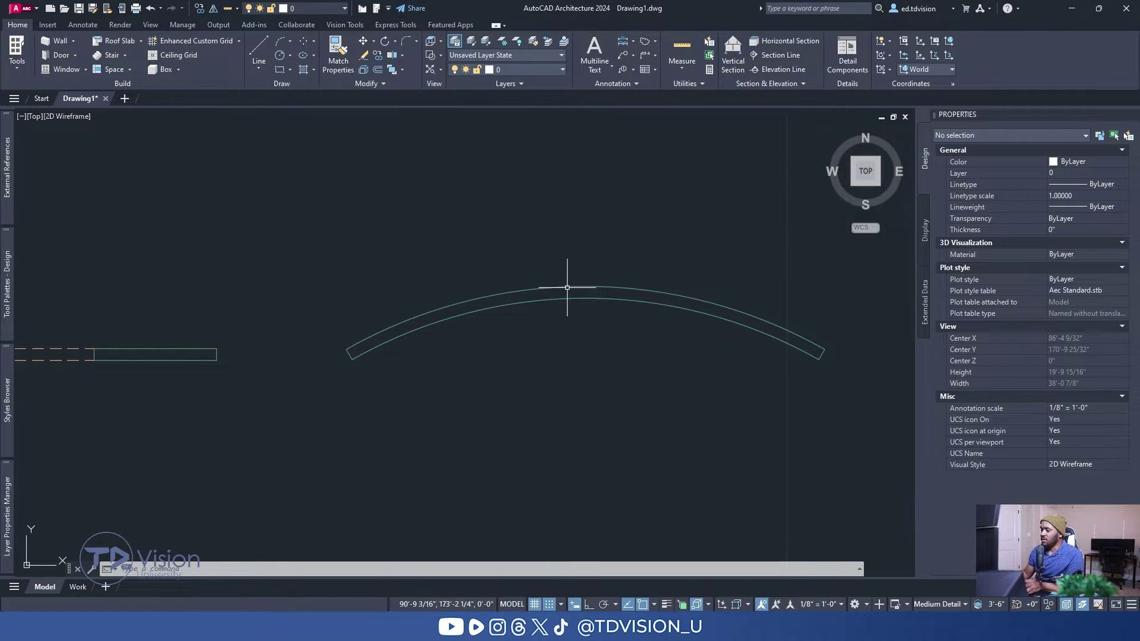
pyautogui.click(569, 286)
pyautogui.scroll(-2, 560, 261)
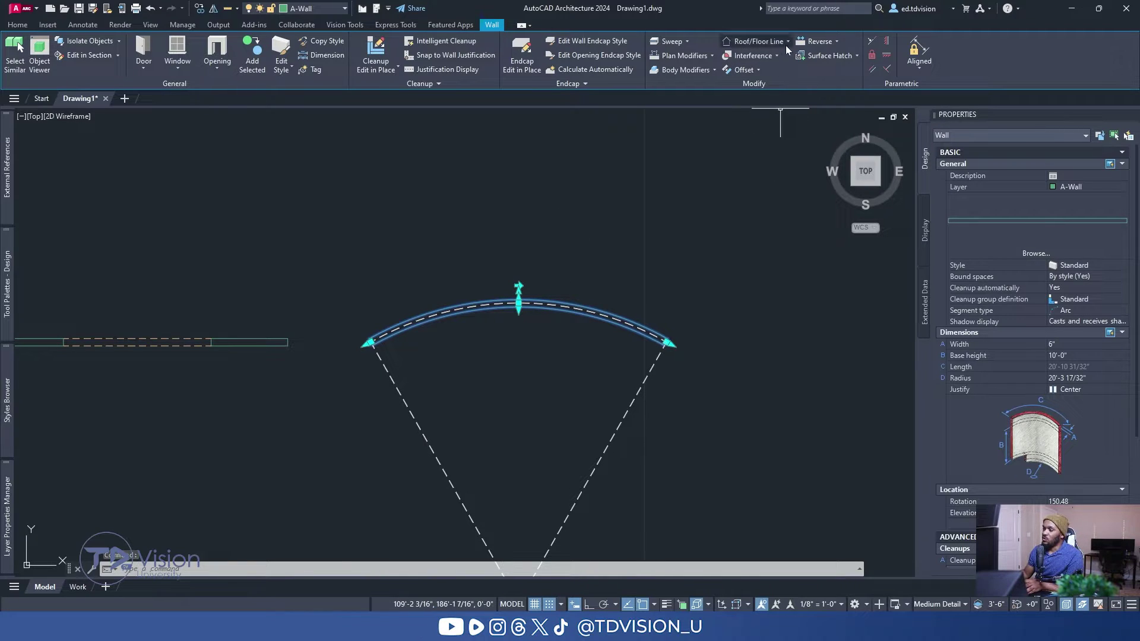
pyautogui.click(743, 47)
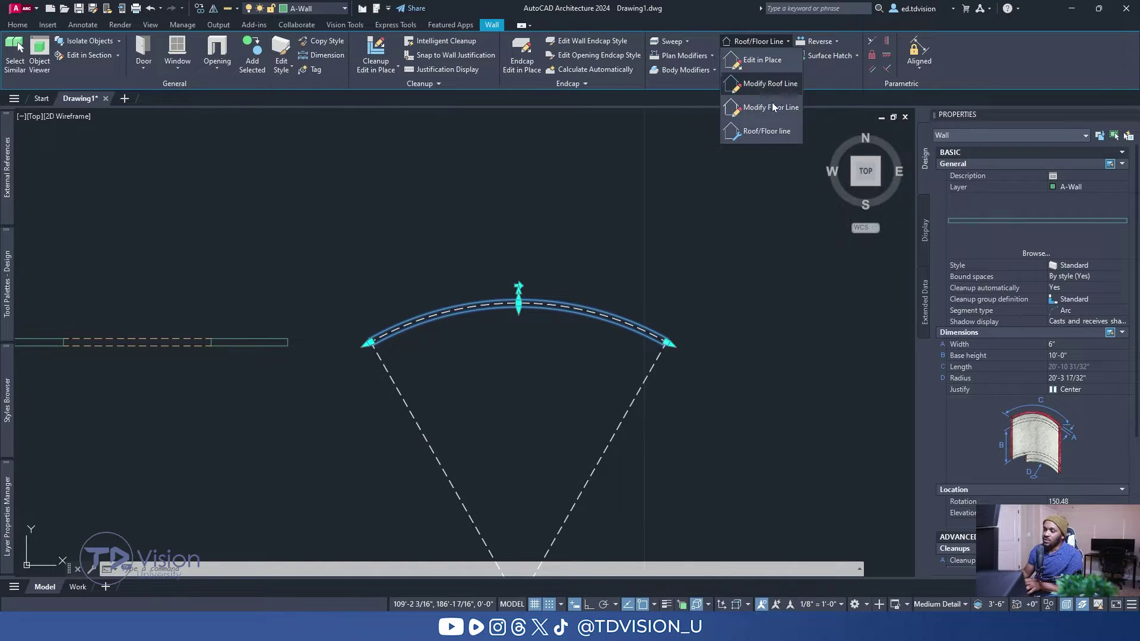
pyautogui.click(765, 62)
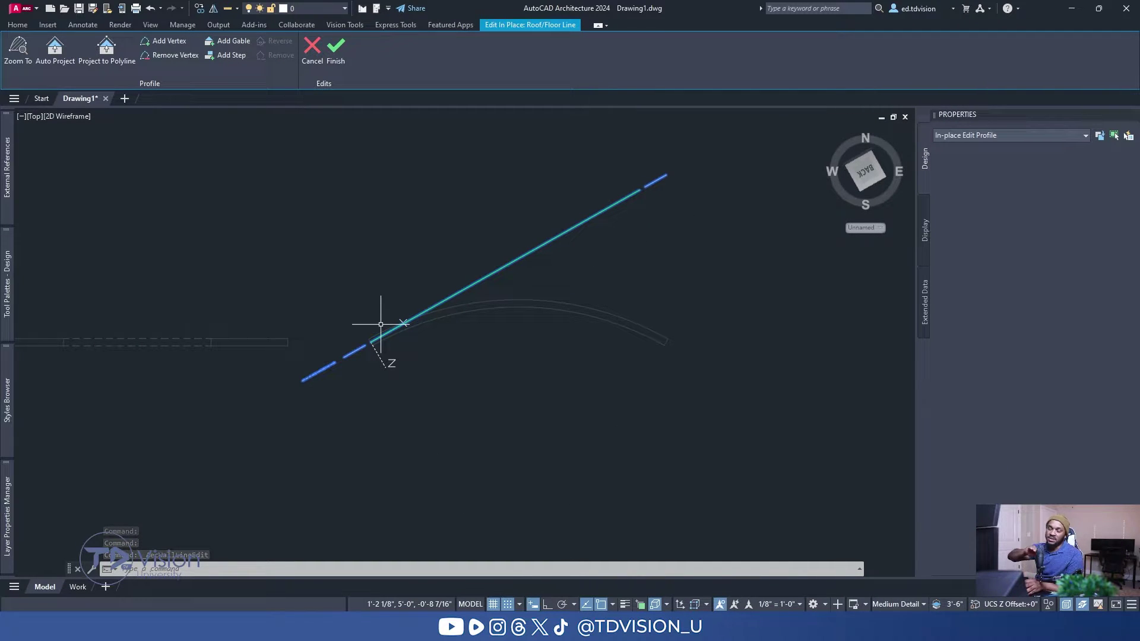
pyautogui.keyDown('shift'); pyautogui.moveTo(381, 324); pyautogui.dragTo(445, 323, button='middle'); pyautogui.keyUp('shift')
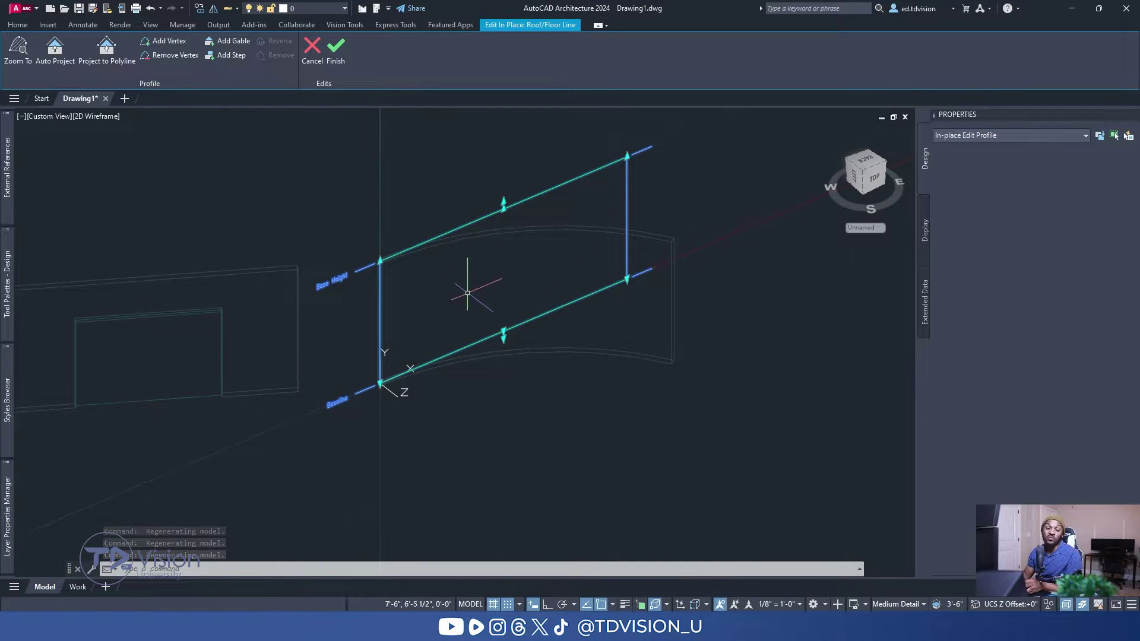
pyautogui.scroll(2, 470, 315)
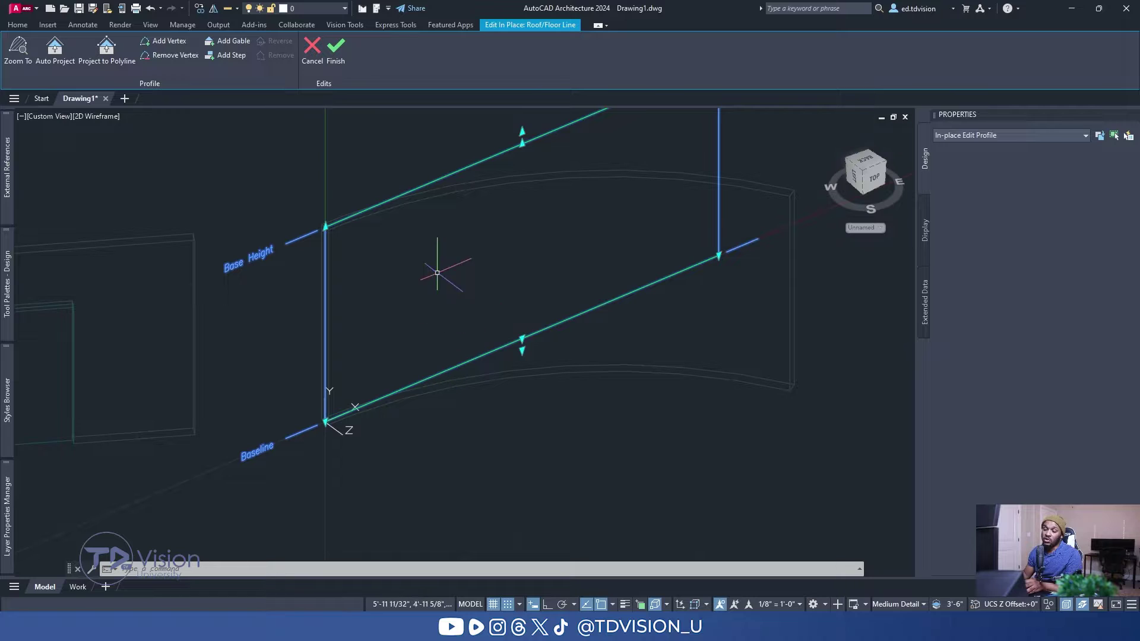
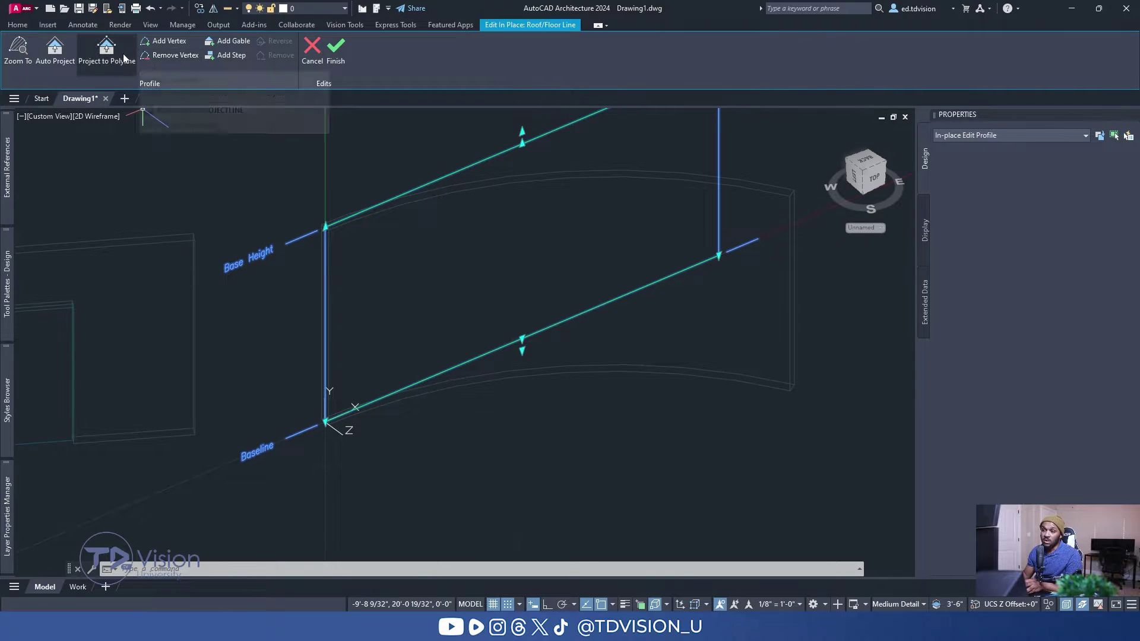
pyautogui.scroll(-2, 448, 312)
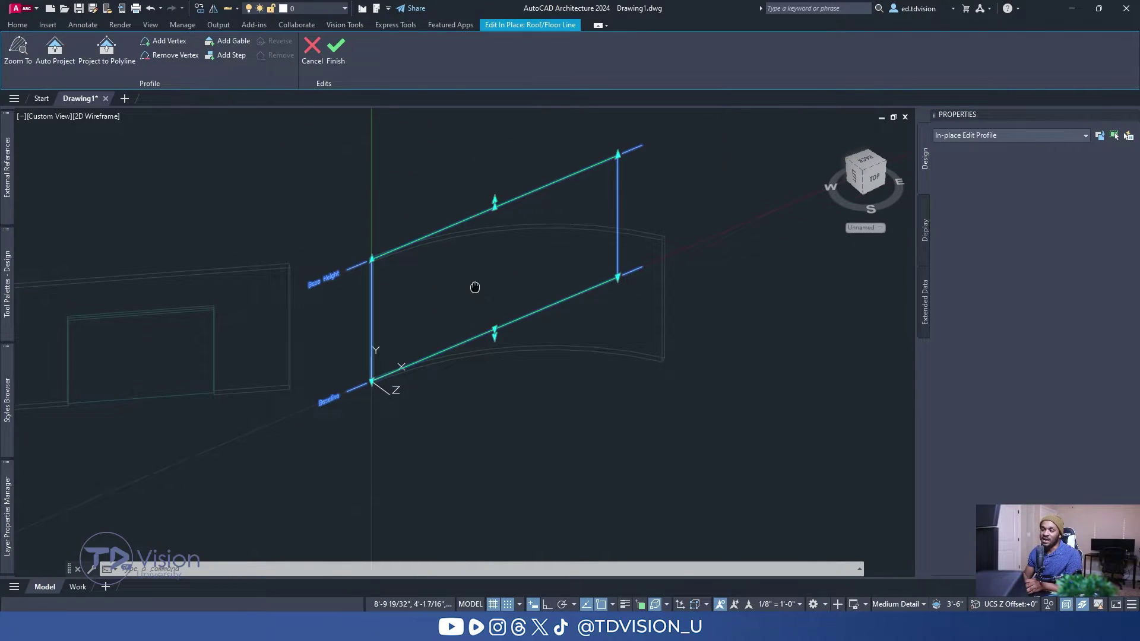
pyautogui.moveTo(477, 287); pyautogui.dragTo(464, 306, button='middle')
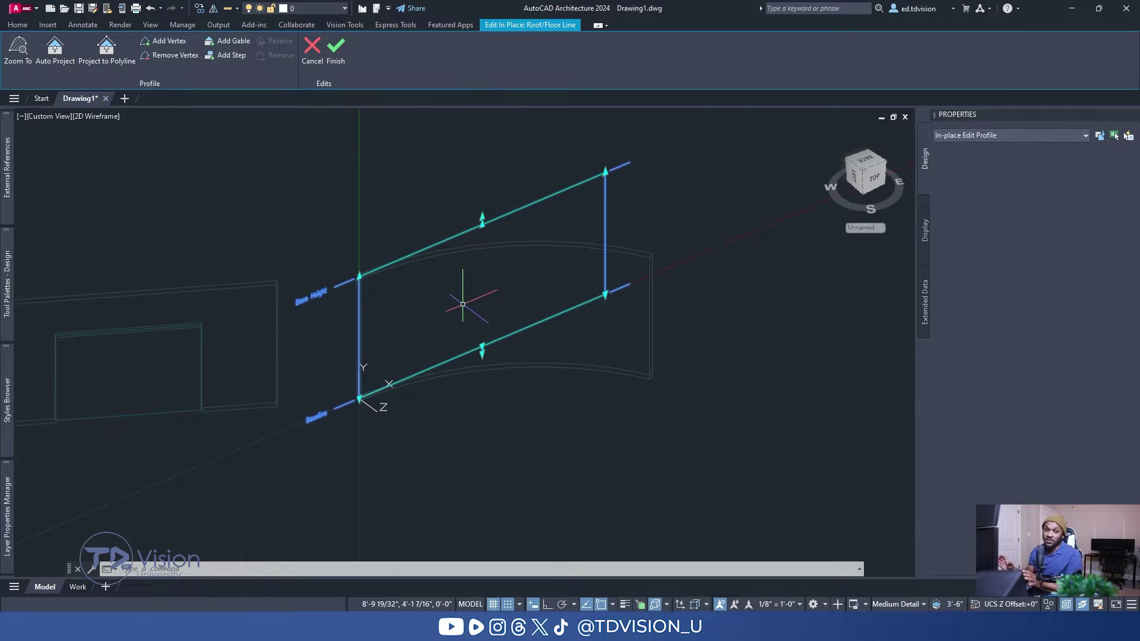
pyautogui.click(336, 50)
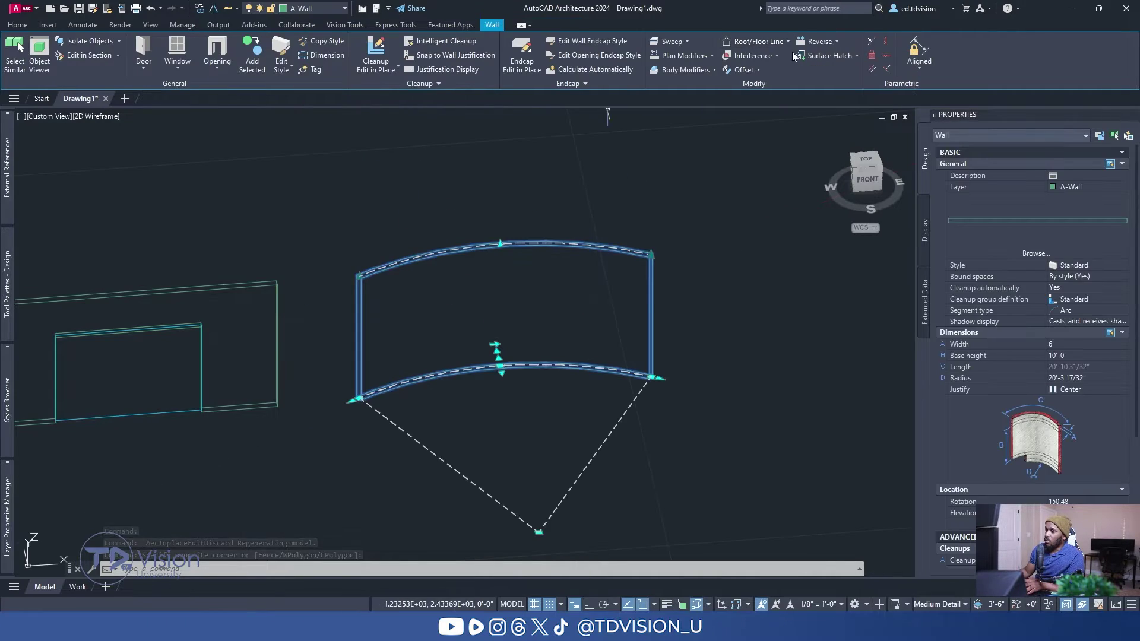
# Step: Open the Roof and Floor Line dialog for the curved wall and switch to editing the floor line
pyautogui.click(782, 42)
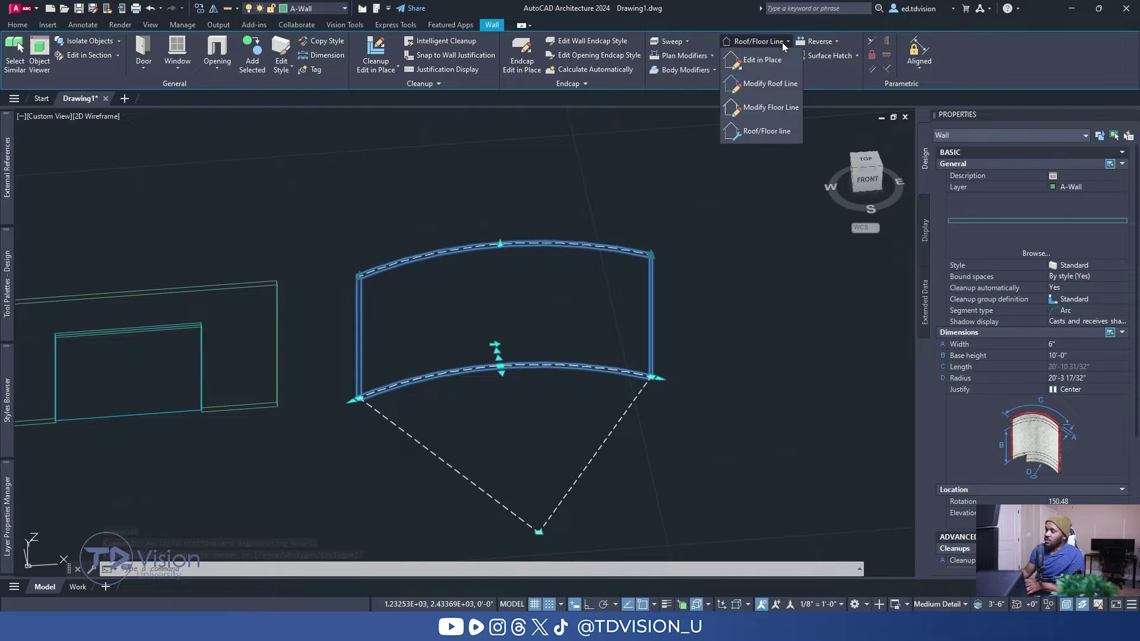
pyautogui.click(751, 137)
pyautogui.moveTo(630, 149); pyautogui.dragTo(549, 123)
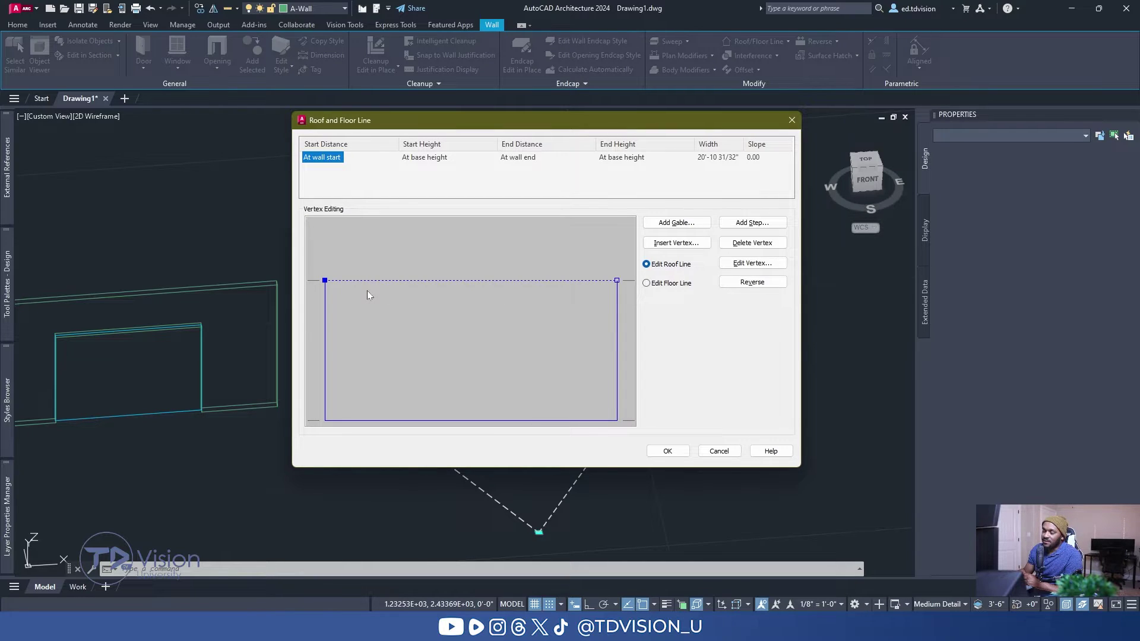
pyautogui.click(647, 284)
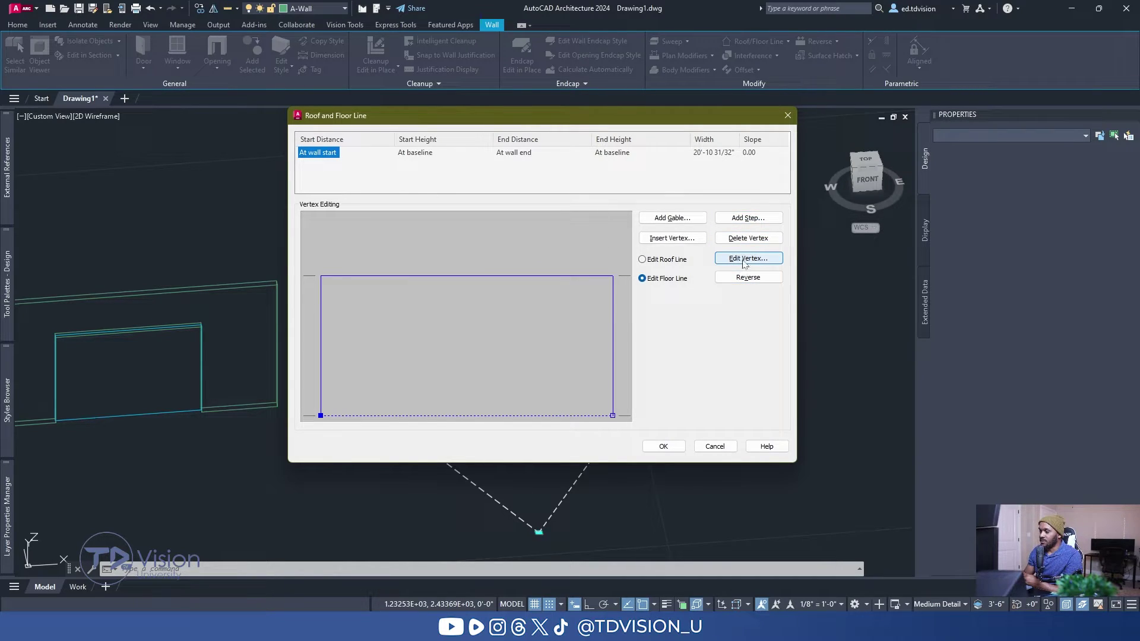
# Step: Insert a floor line vertex 5' from the wall start, at the baseline
pyautogui.click(668, 240)
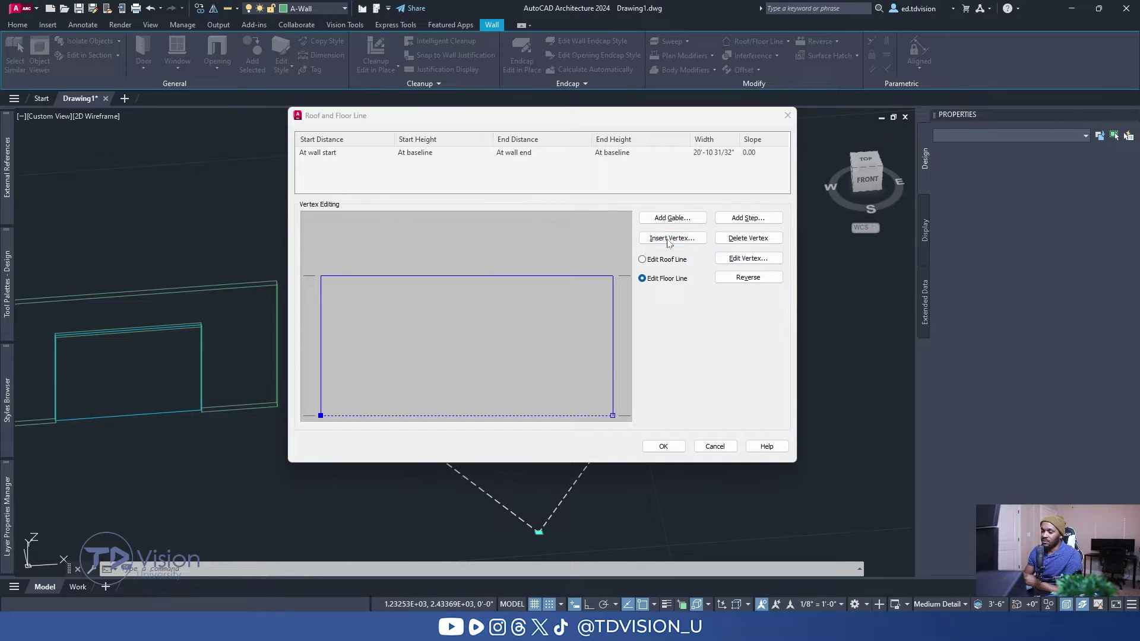
pyautogui.moveTo(592, 232); pyautogui.dragTo(541, 199)
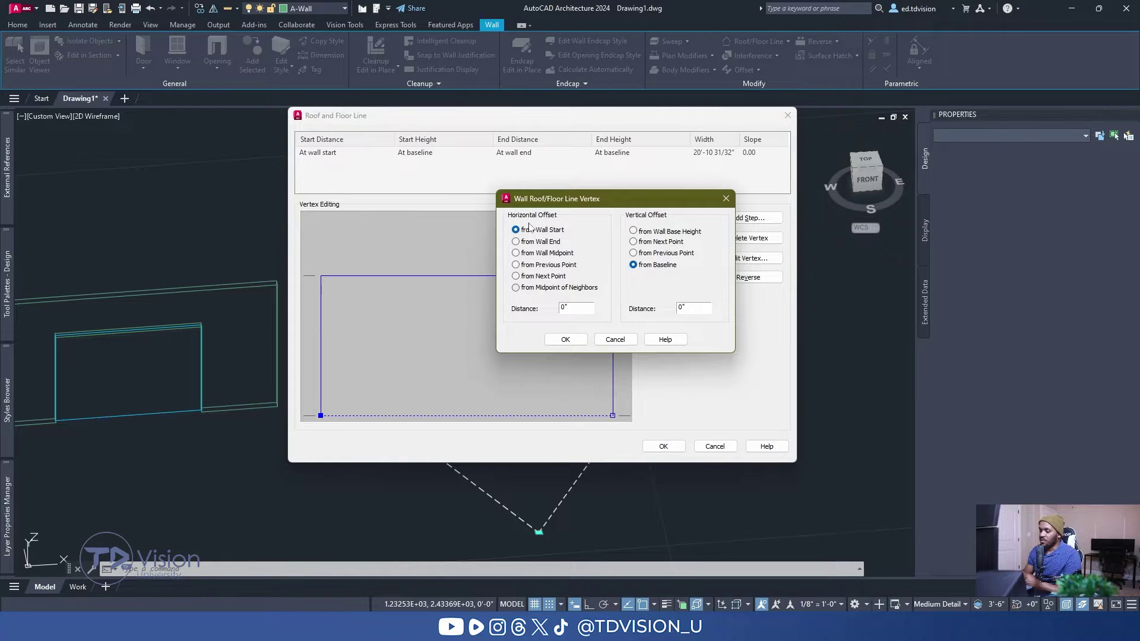
pyautogui.write('5')
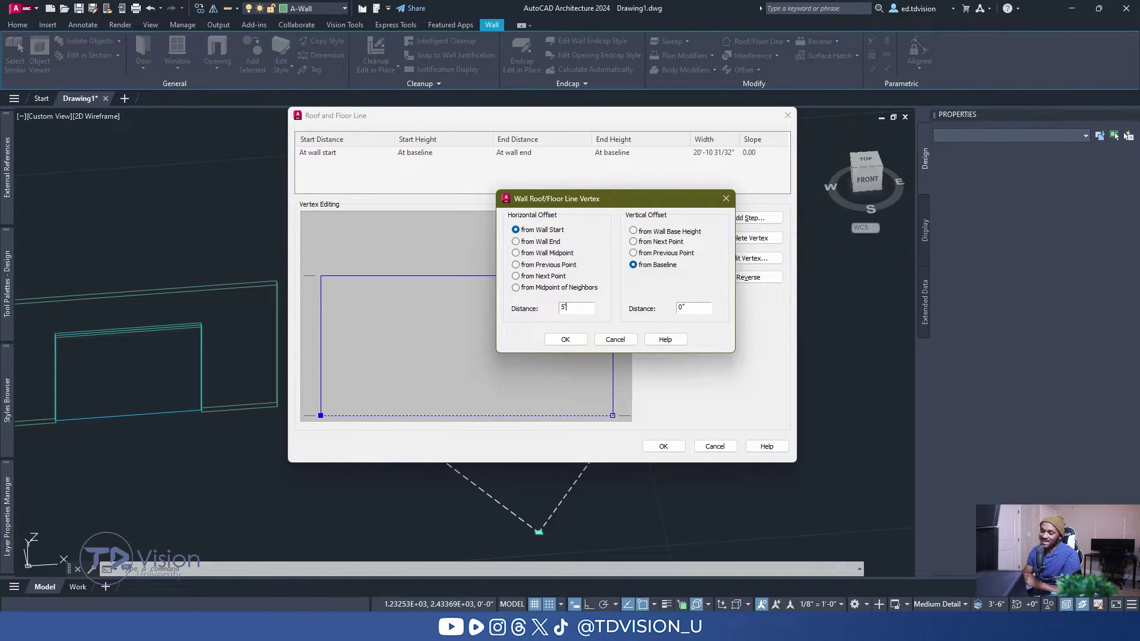
pyautogui.click(565, 339)
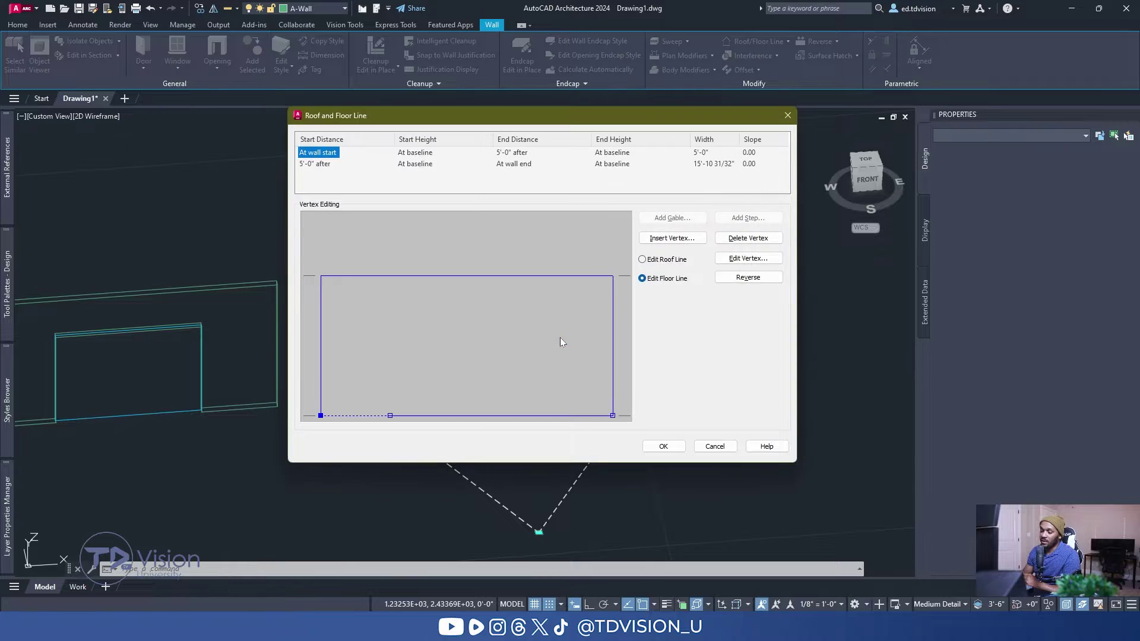
# Step: Insert another floor line vertex after the 5'-0" one, offset 0" from the previous point and 7' from the baseline
pyautogui.click(390, 416)
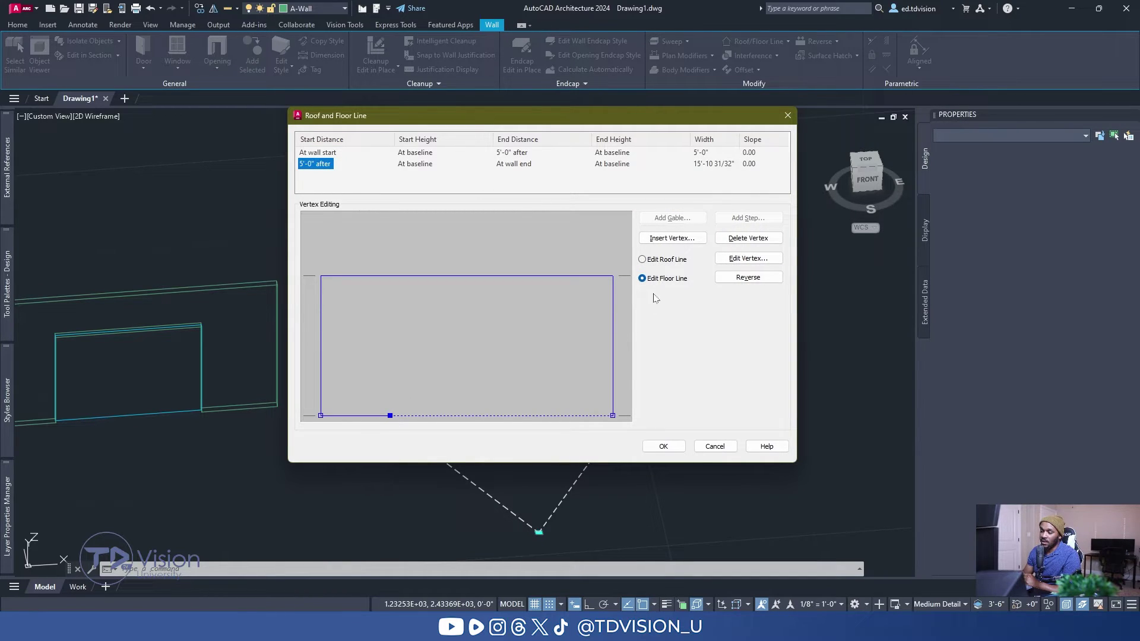
pyautogui.click(670, 237)
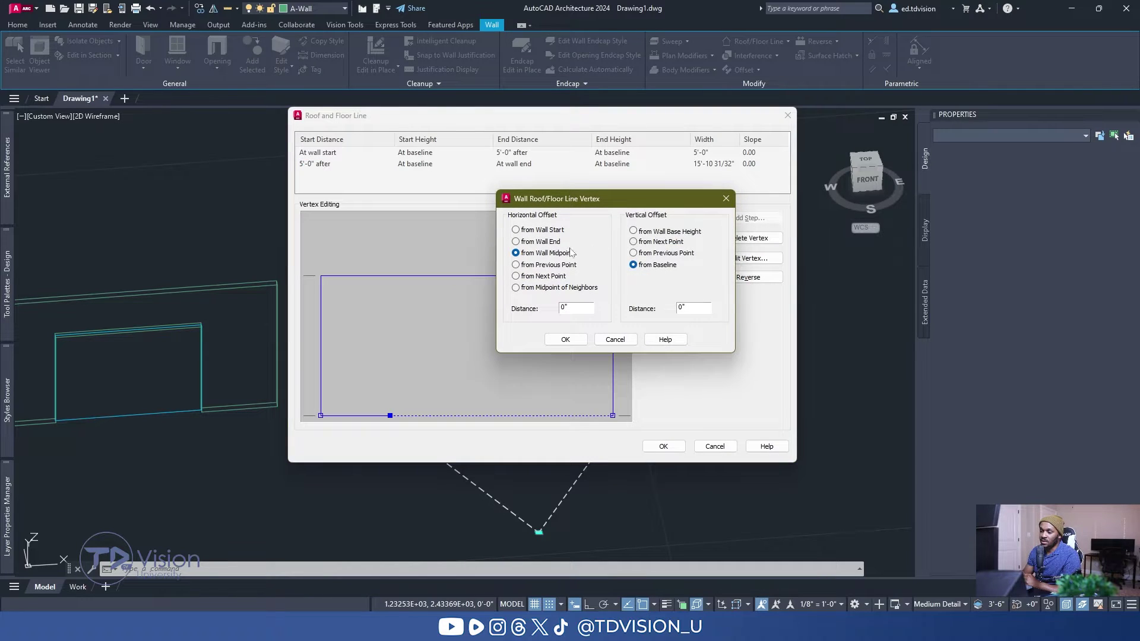
pyautogui.click(521, 268)
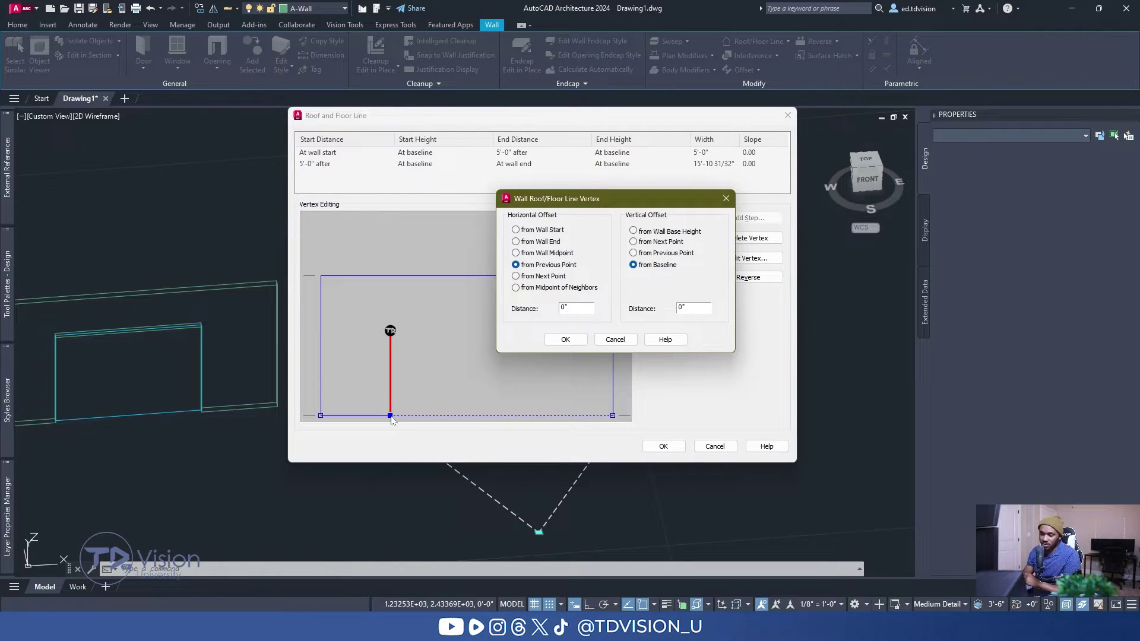
pyautogui.press('Tab')
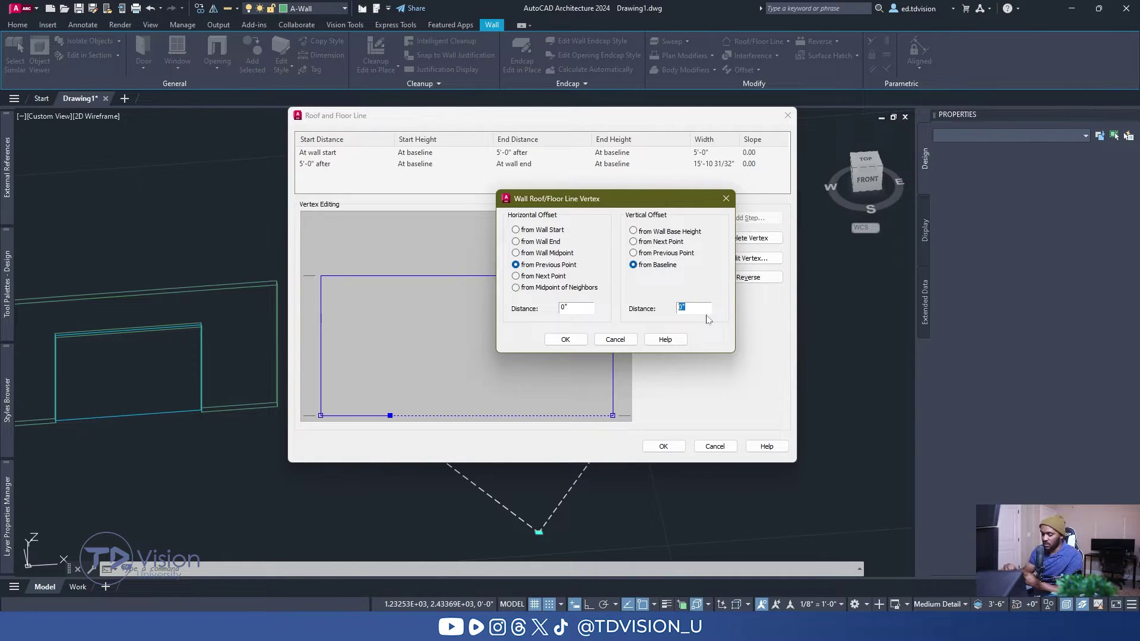
pyautogui.write('7')
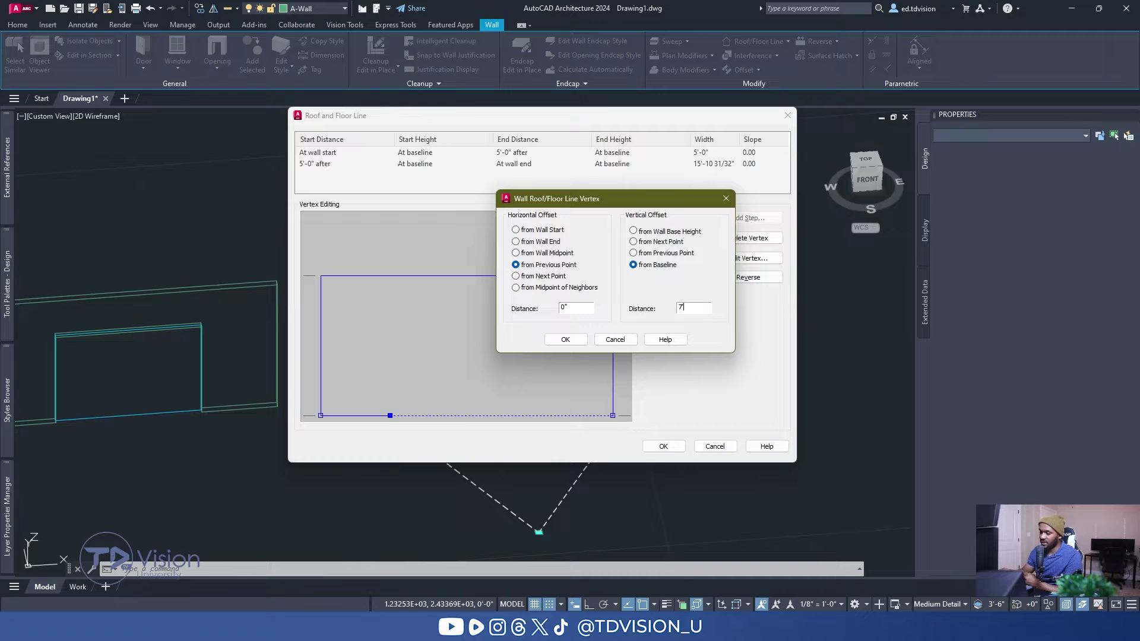
pyautogui.click(565, 339)
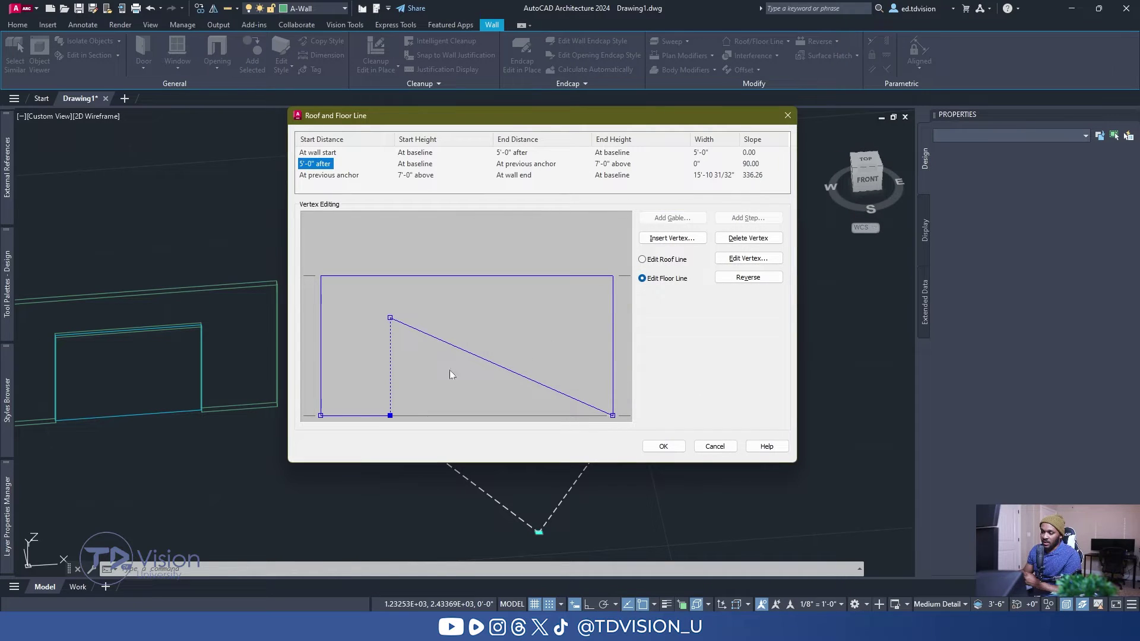
# Step: Insert a floor line vertex after the 7'-0" high one, offset 10' from the previous point and 7' from the baseline
pyautogui.click(390, 320)
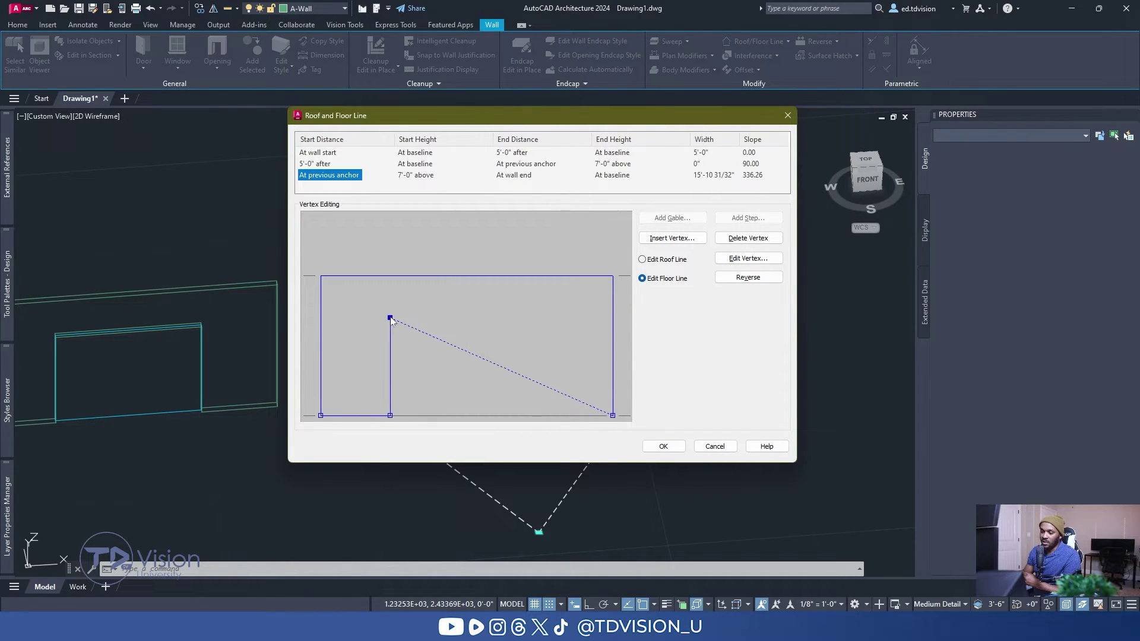
pyautogui.click(672, 237)
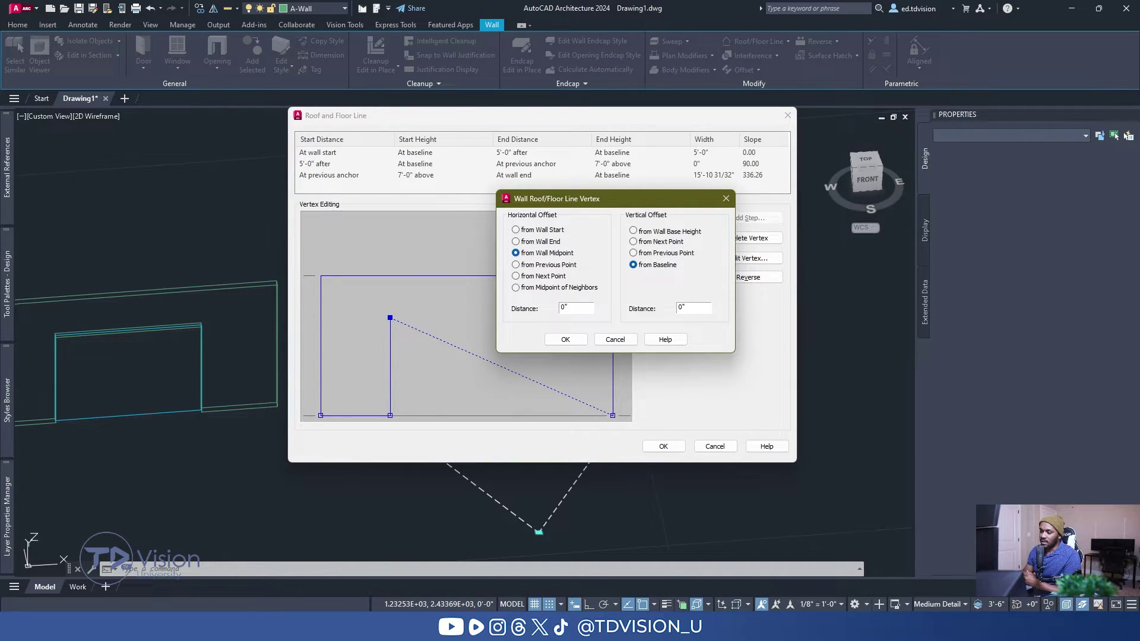
pyautogui.click(516, 265)
pyautogui.doubleClick(563, 308)
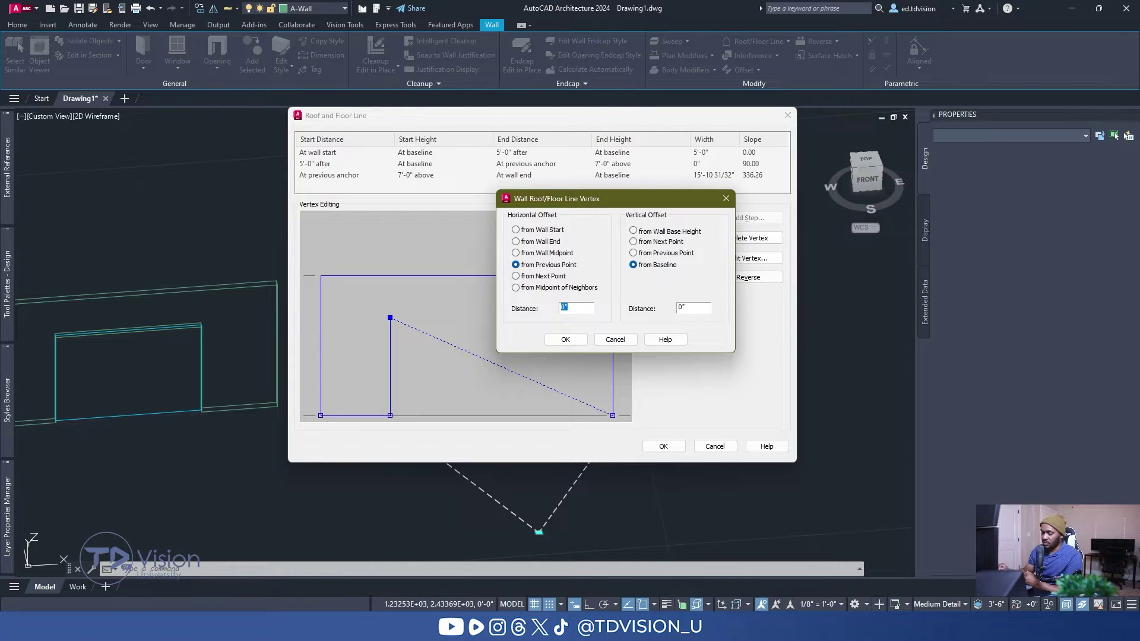
pyautogui.write("10'")
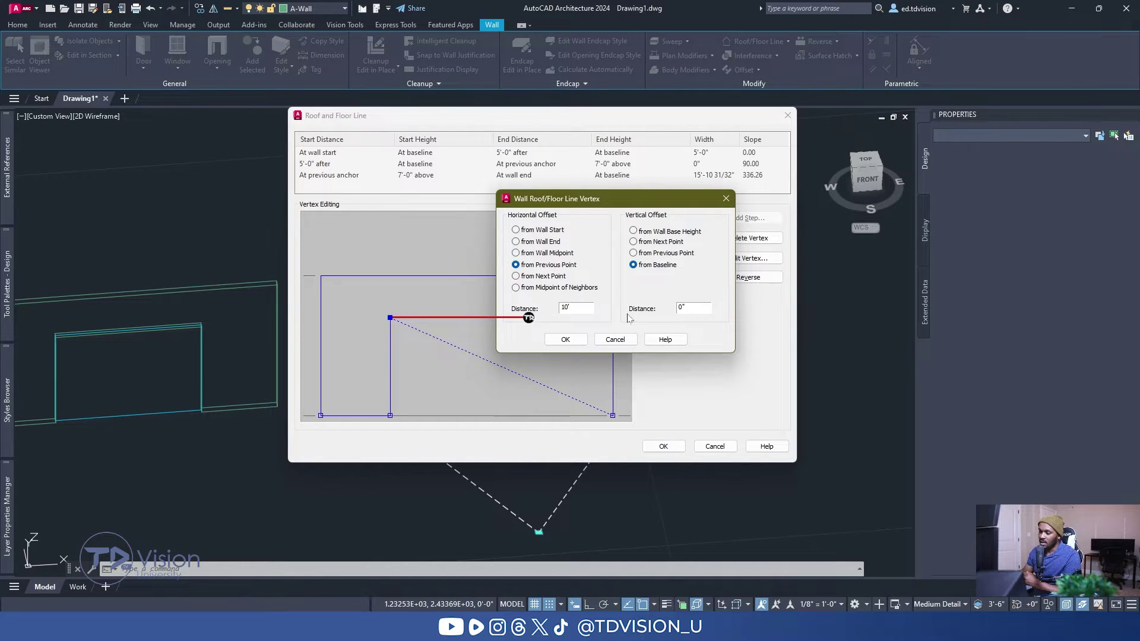
pyautogui.doubleClick(683, 307)
pyautogui.write("7'")
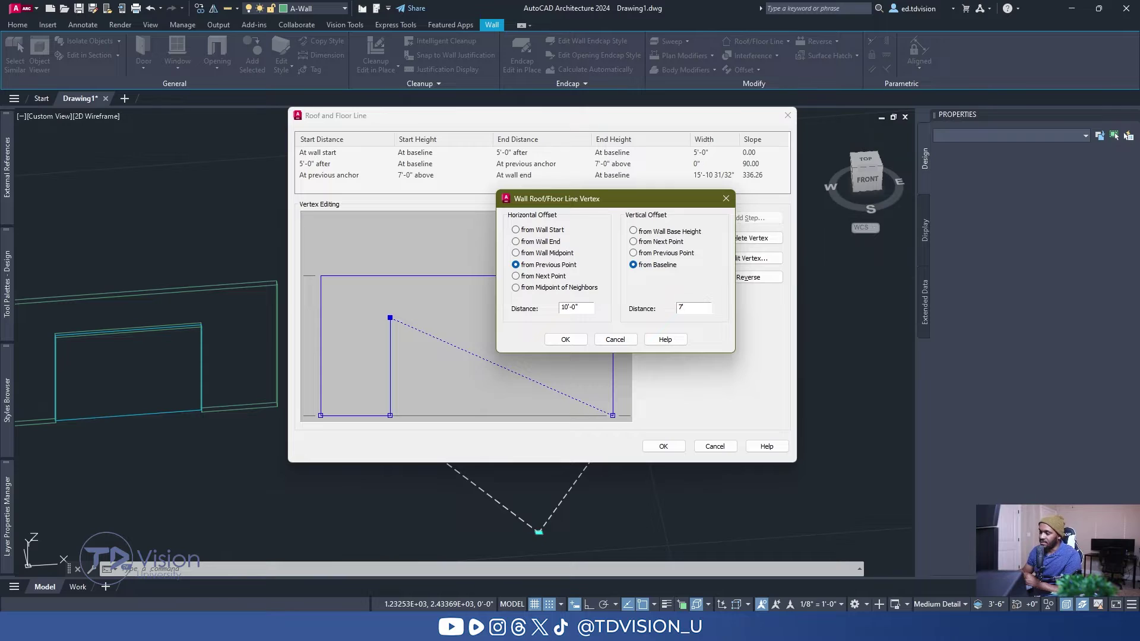
pyautogui.click(565, 340)
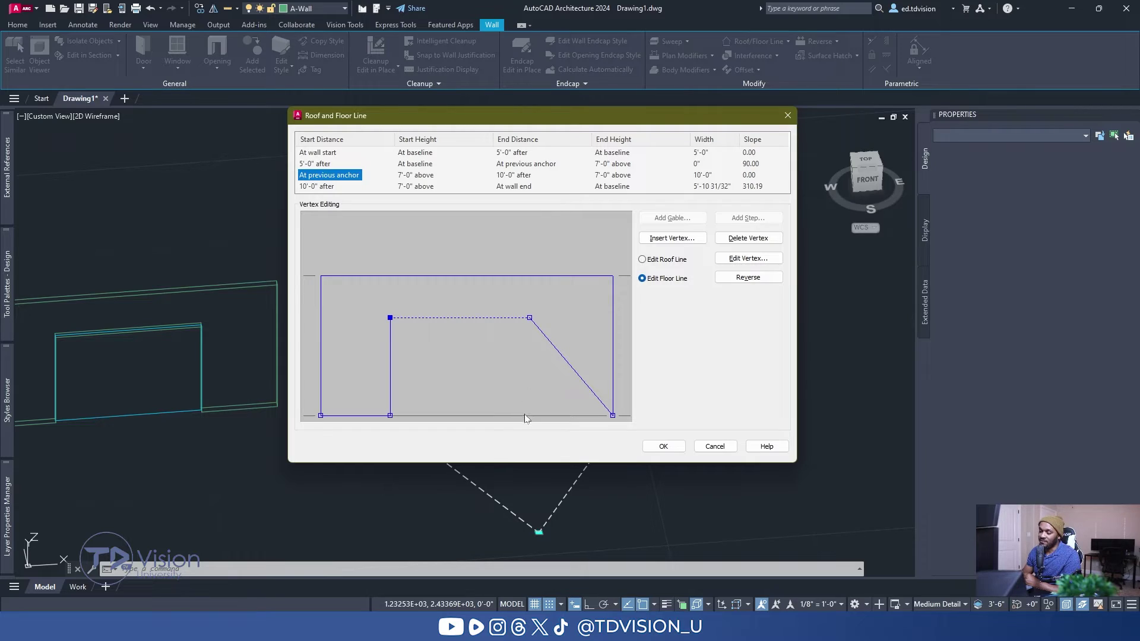
# Step: Insert a closing floor line vertex 0" from the previous point at the baseline, and apply the floor line to the curved wall
pyautogui.click(531, 320)
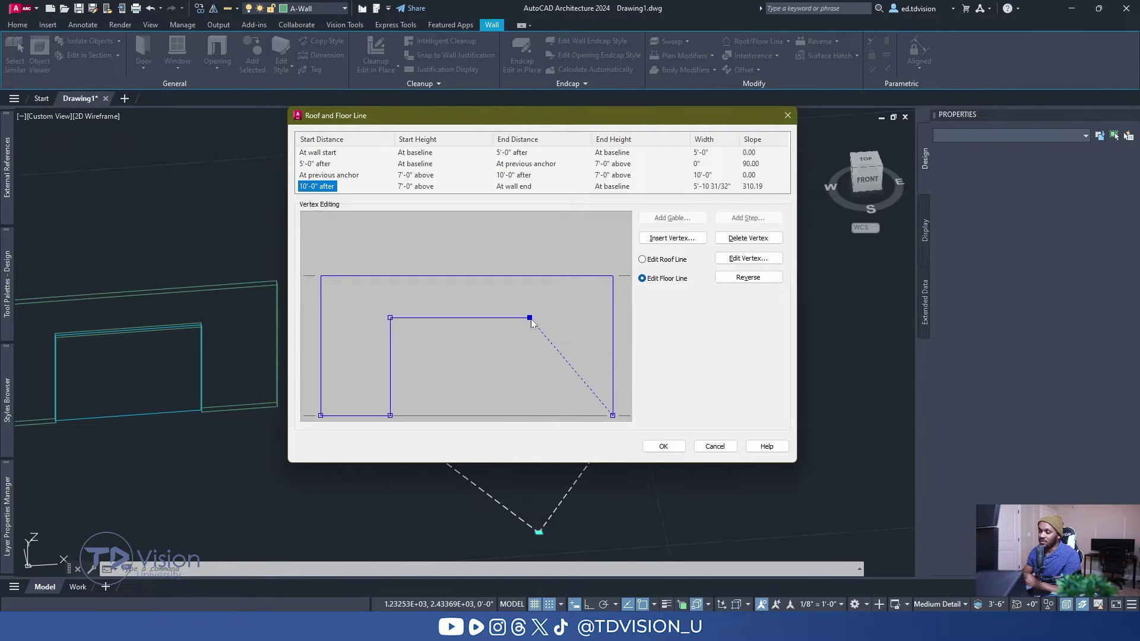
pyautogui.click(668, 240)
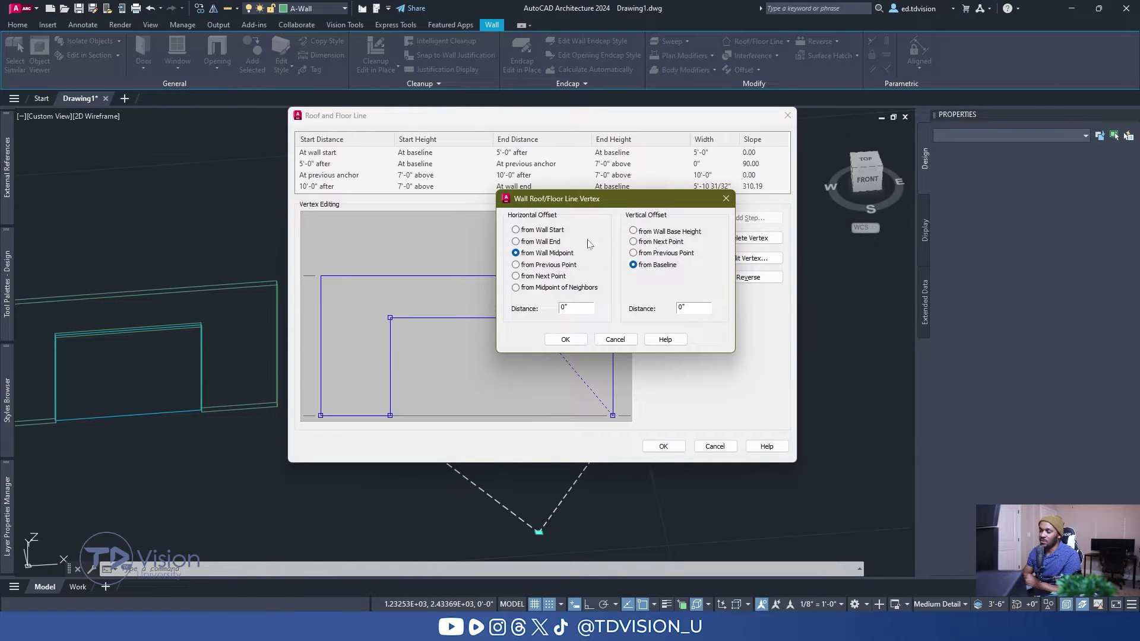
pyautogui.click(529, 266)
pyautogui.moveTo(584, 200); pyautogui.dragTo(636, 114)
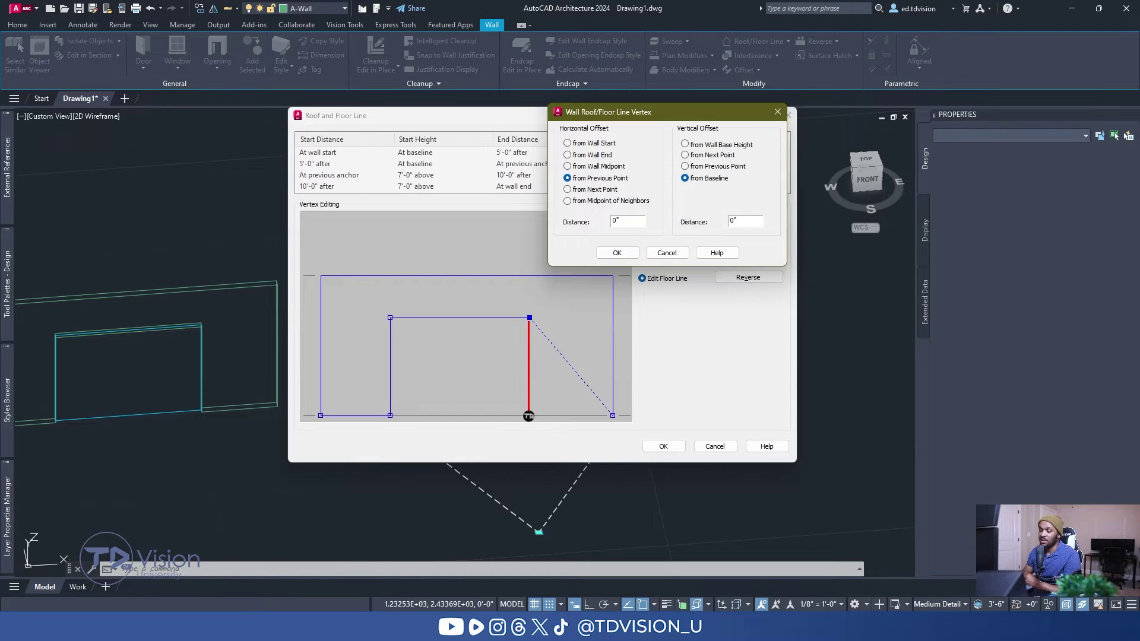
pyautogui.click(625, 253)
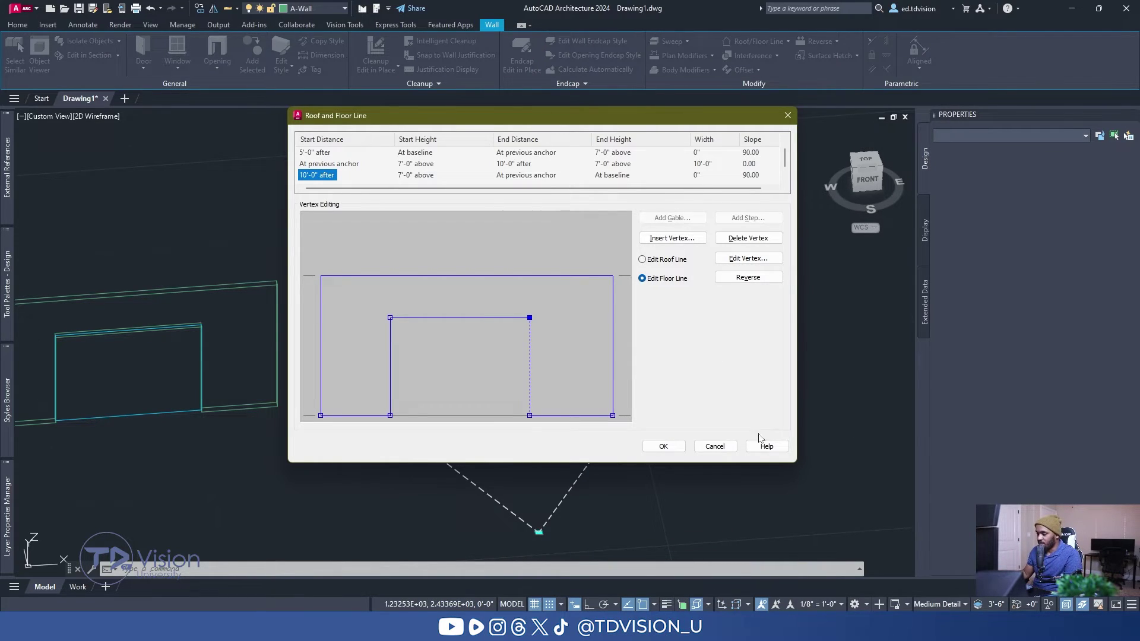
pyautogui.click(656, 448)
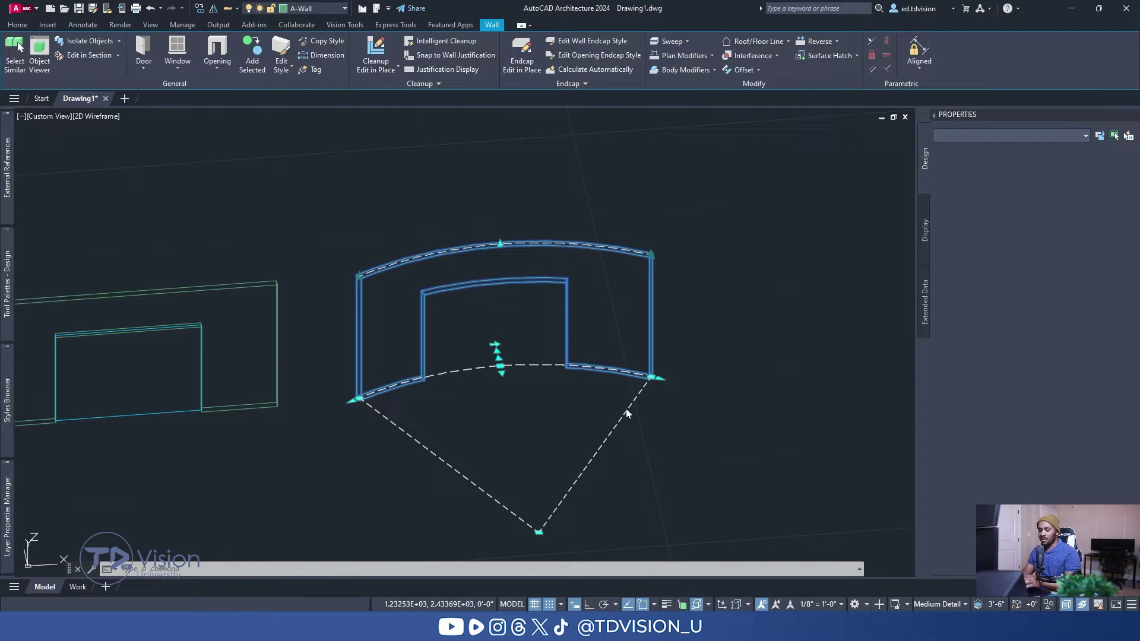
pyautogui.press('Escape')
# Step: Try stretching the straight wall's opening from its end grip, and cancel the stretch
pyautogui.keyDown('shift'); pyautogui.moveTo(511, 305); pyautogui.dragTo(458, 351, button='middle'); pyautogui.keyUp('shift')
pyautogui.click(244, 403)
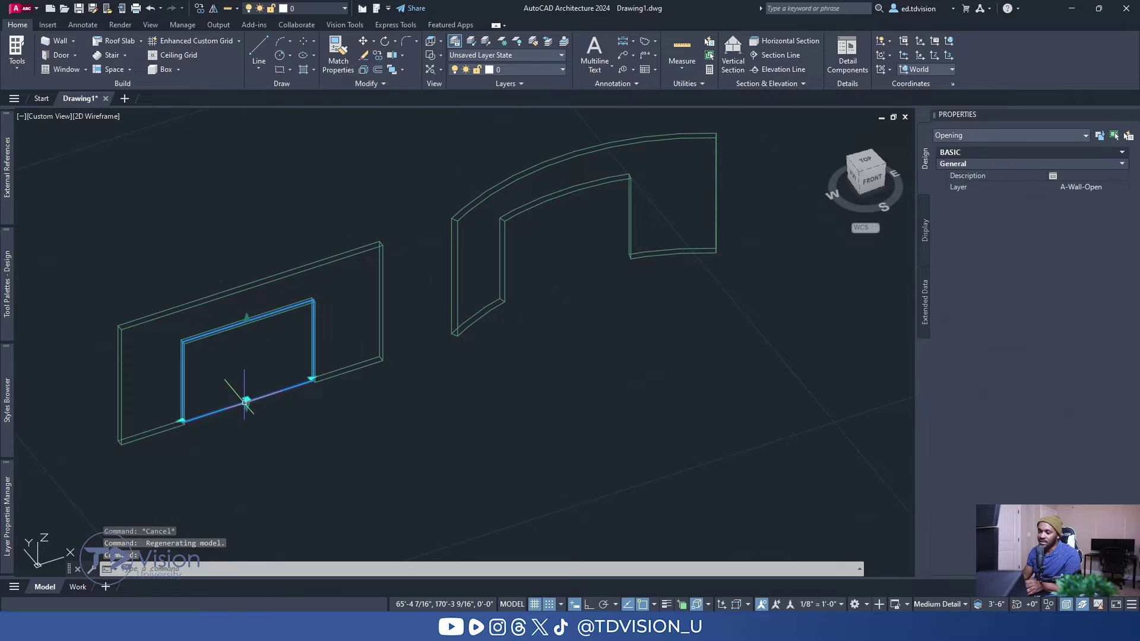
pyautogui.click(311, 378)
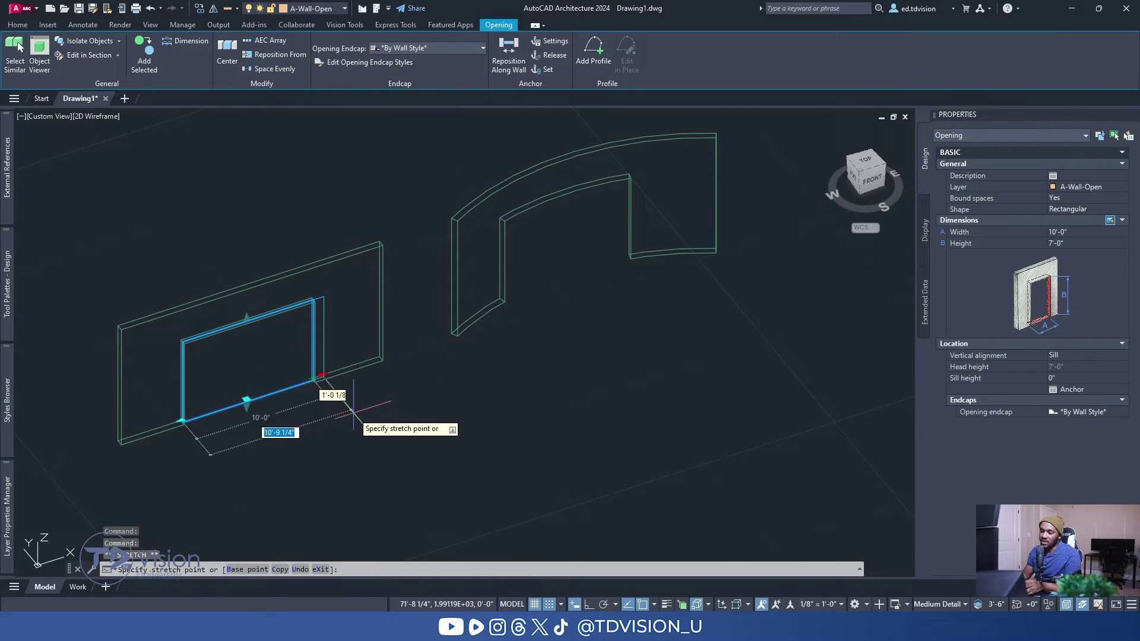
pyautogui.press('Escape')
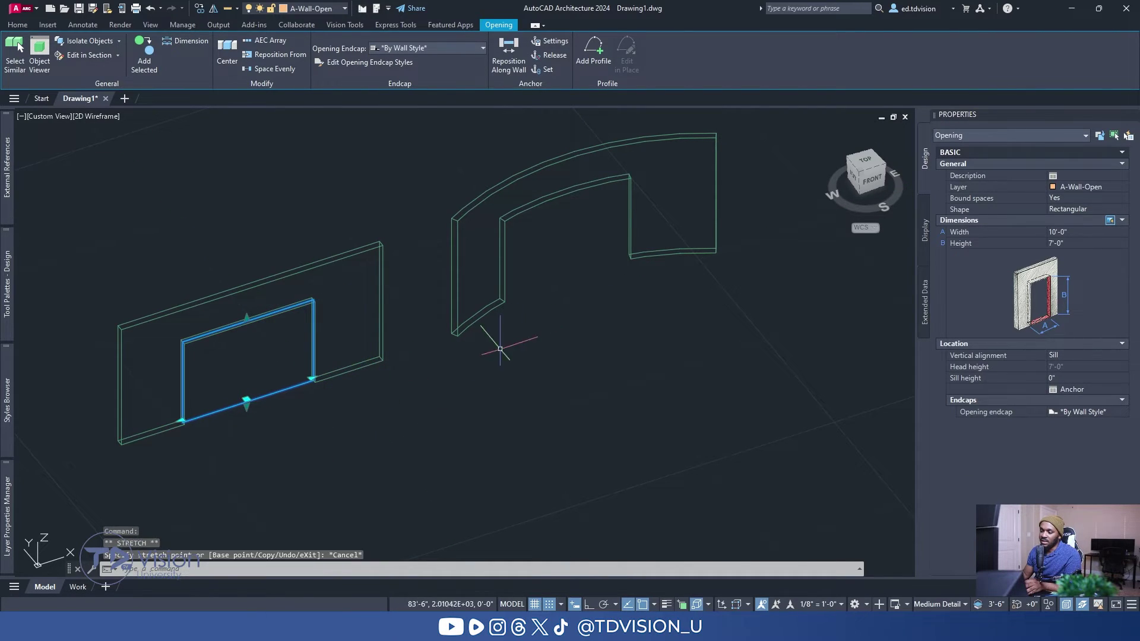
pyautogui.press('Escape')
# Step: Review the curved wall's floor line vertices in the Roof and Floor Line dialog, and close it without changes
pyautogui.click(509, 303)
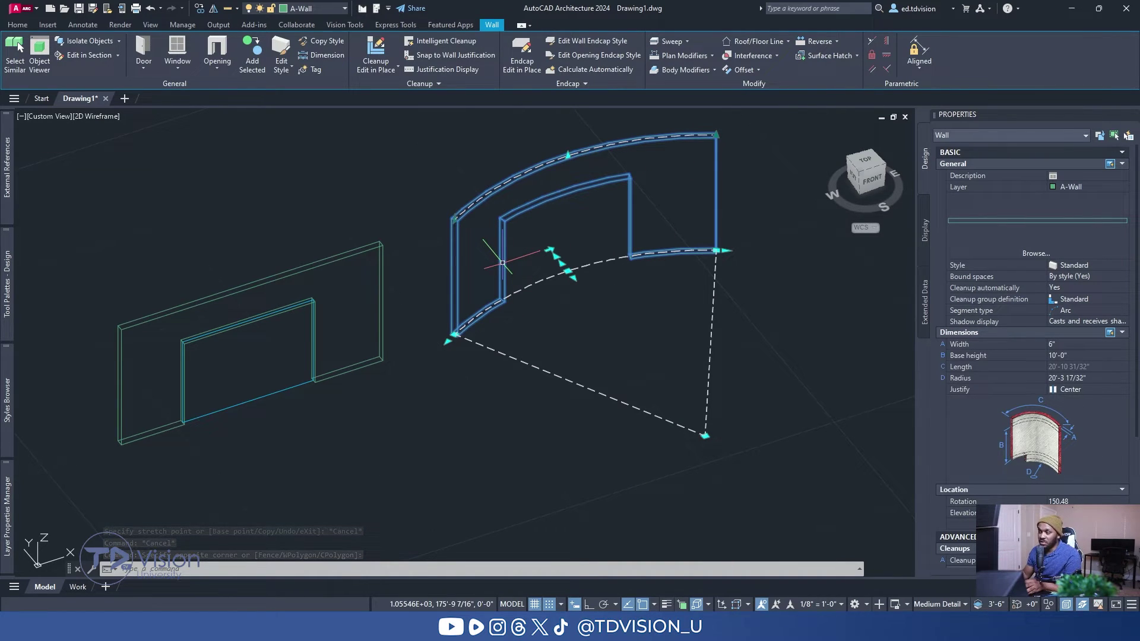
pyautogui.click(756, 44)
pyautogui.click(769, 130)
pyautogui.click(656, 280)
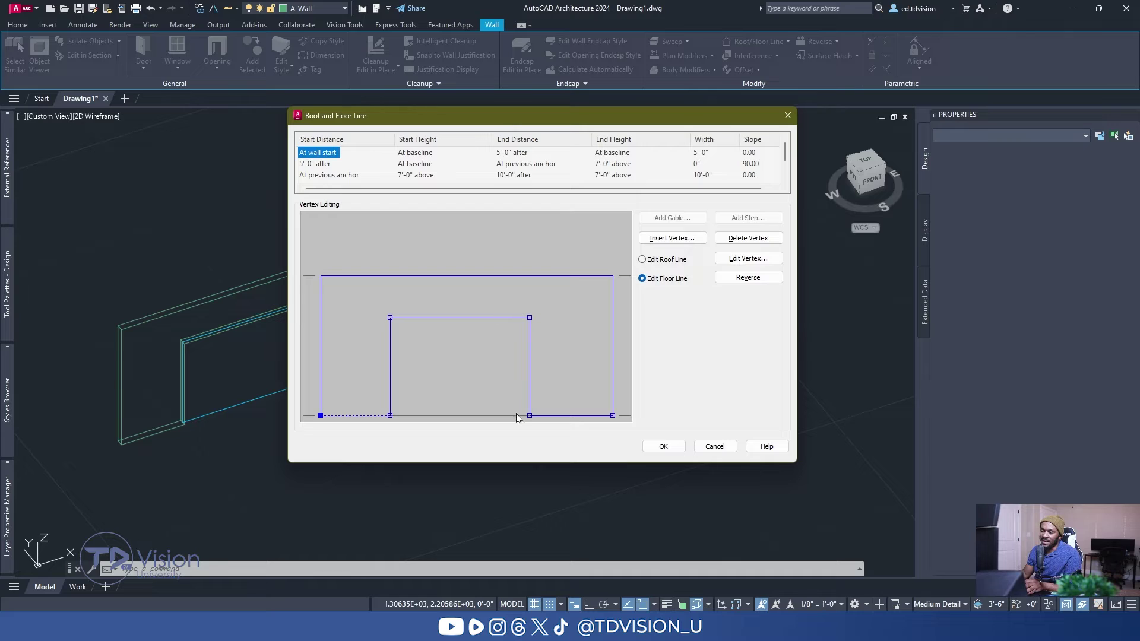
pyautogui.click(717, 447)
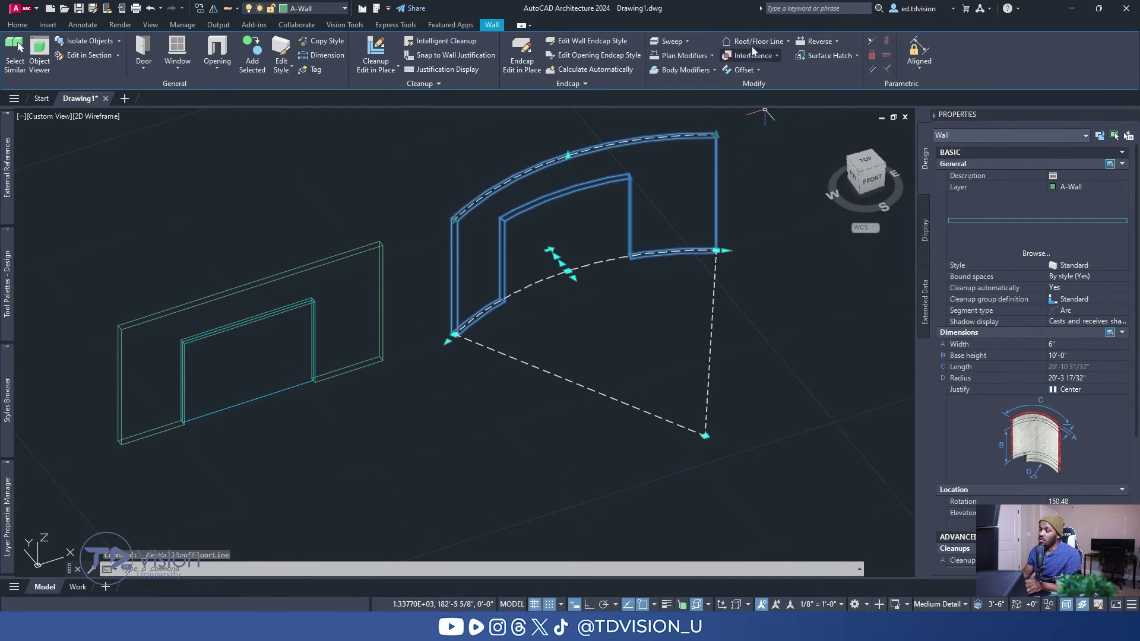
# Step: Try moving the vertical floor line edge of the curved wall's opening with Edit in Place, and discard the edit
pyautogui.click(753, 42)
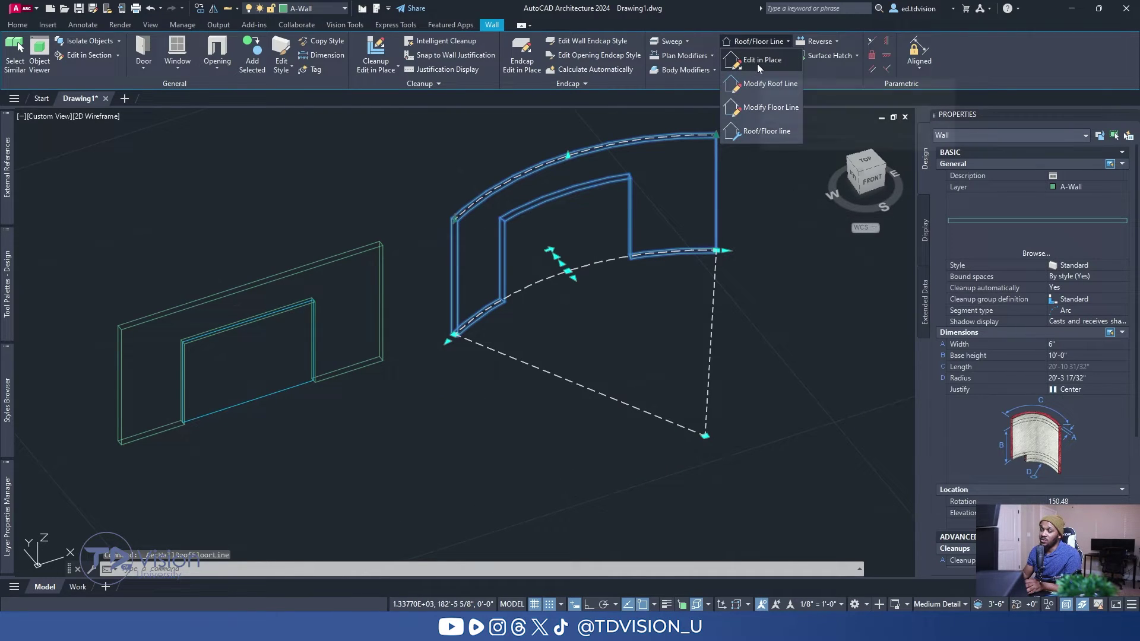
pyautogui.click(757, 62)
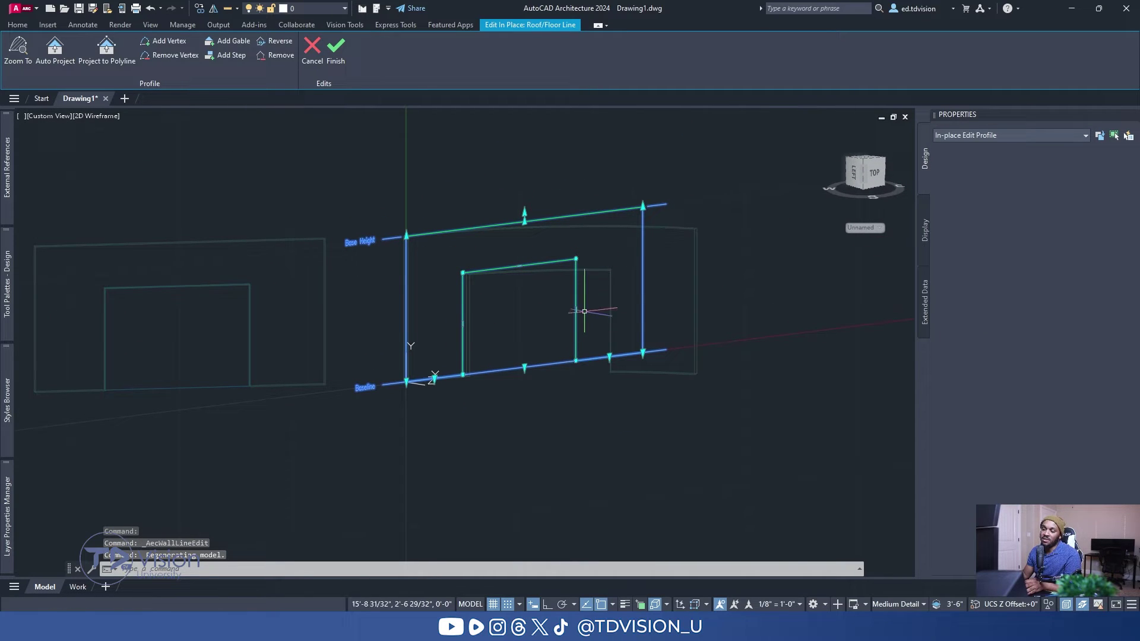
pyautogui.scroll(3, 553, 302)
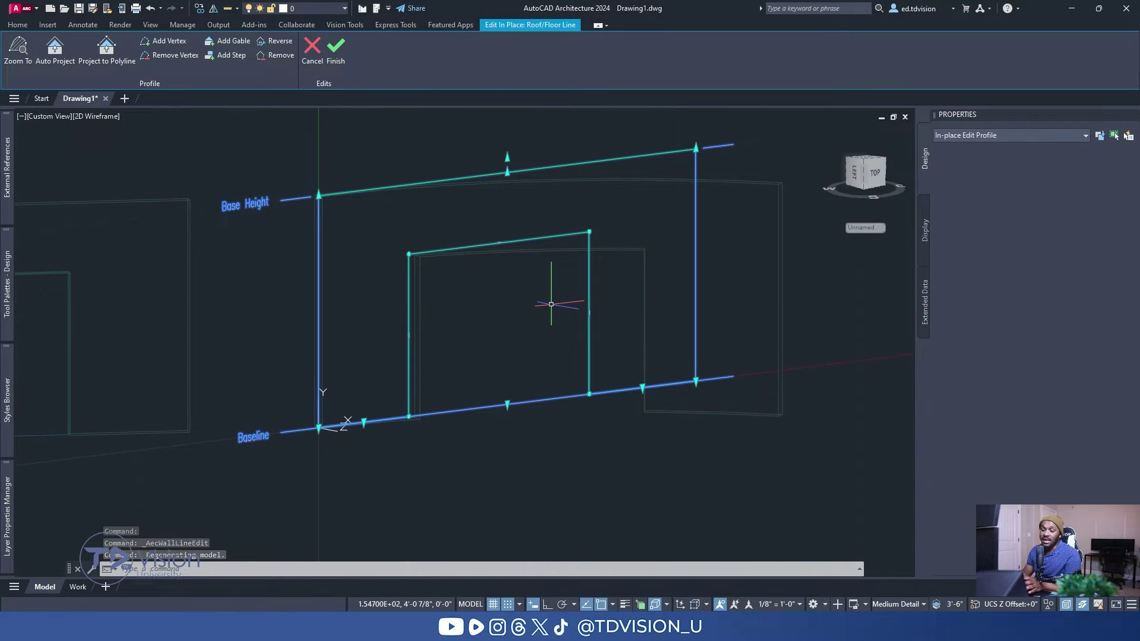
pyautogui.click(409, 335)
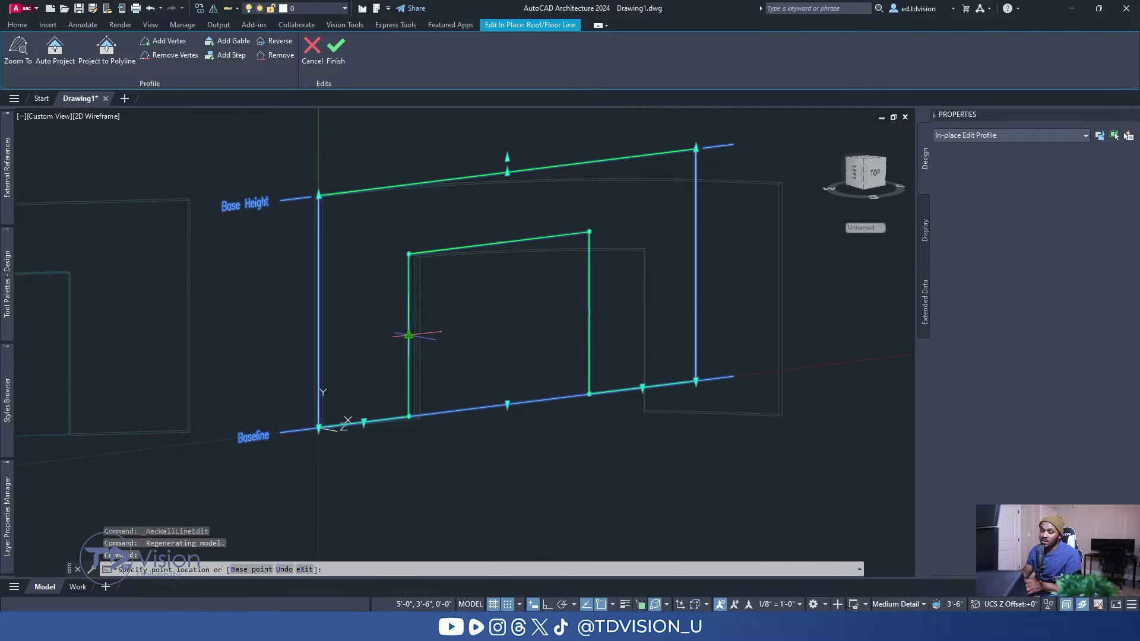
pyautogui.click(376, 323)
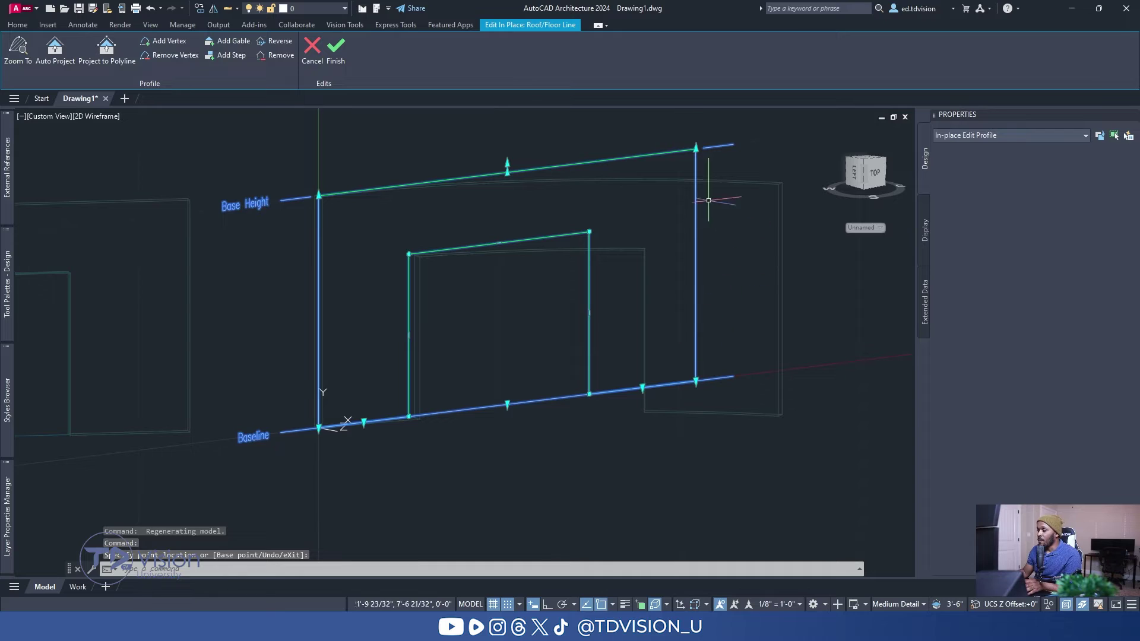
pyautogui.click(313, 53)
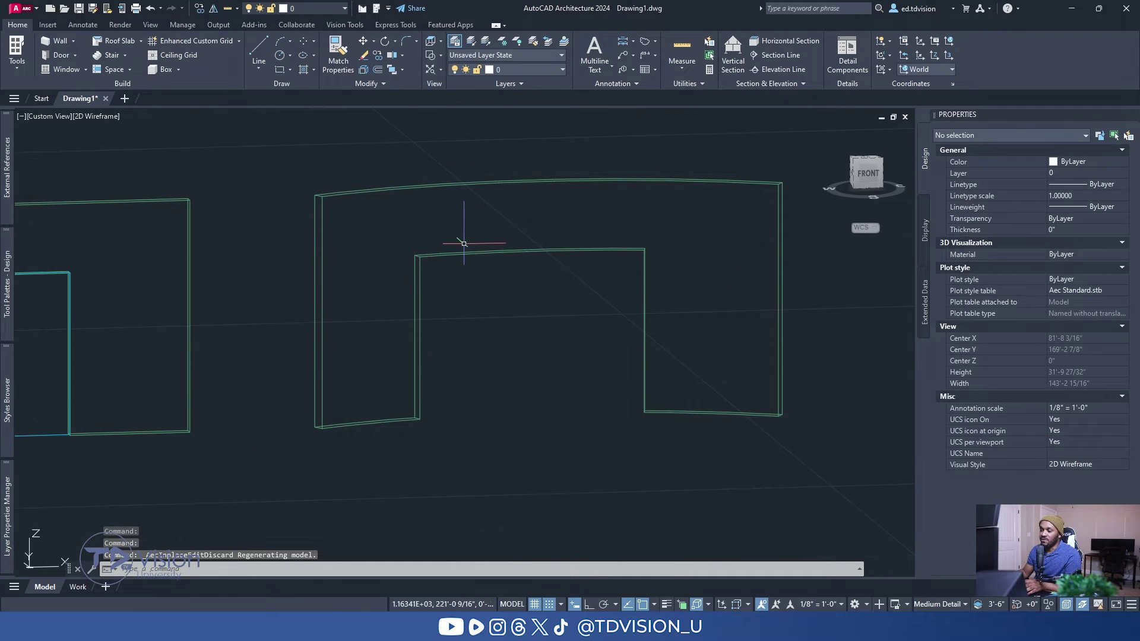
# Step: Switch to the Top view and compare how the straight and curved wall openings display in plan
pyautogui.scroll(-3, 458, 252)
pyautogui.keyDown('shift'); pyautogui.moveTo(458, 255); pyautogui.dragTo(249, 261, button='middle'); pyautogui.keyUp('shift')
pyautogui.click(91, 118)
pyautogui.click(45, 117)
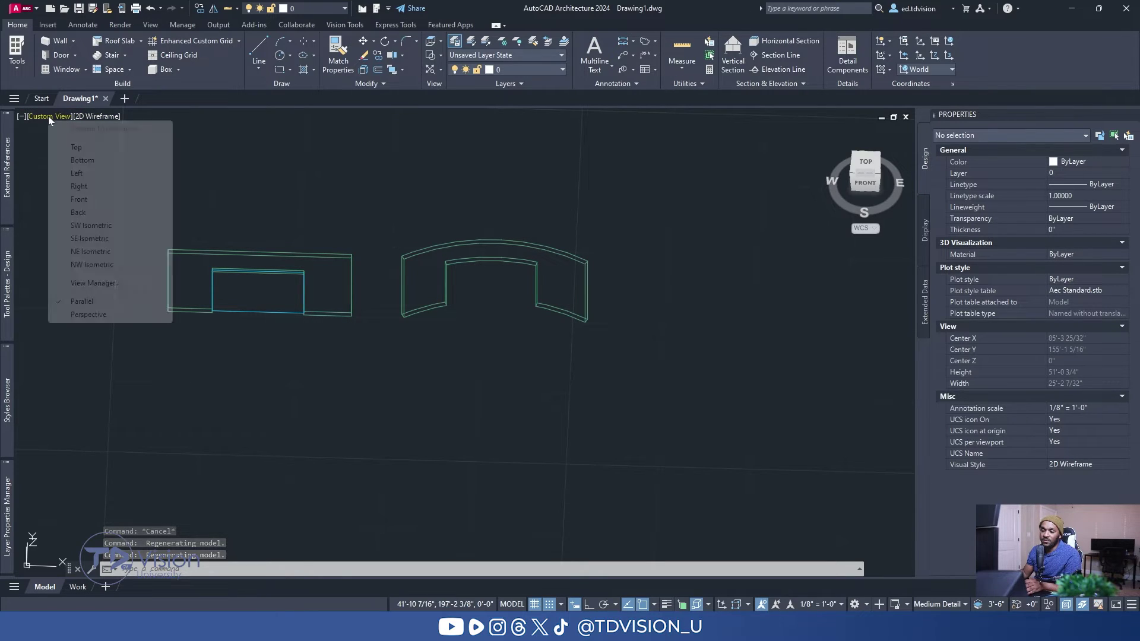
pyautogui.click(84, 148)
pyautogui.scroll(4, 555, 353)
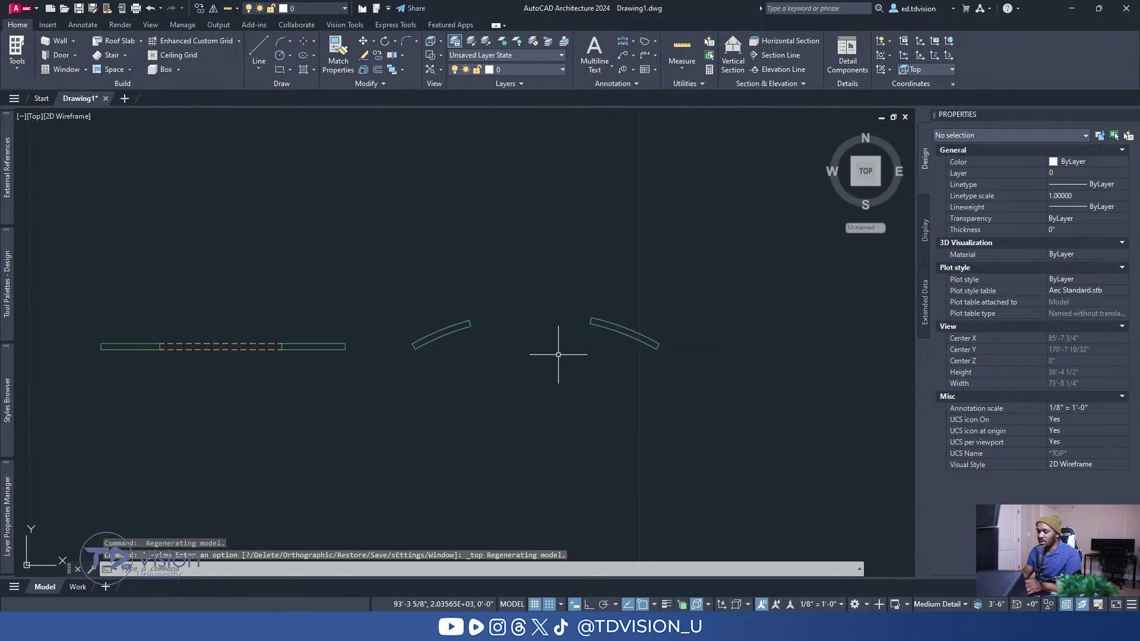
pyautogui.scroll(5, 410, 306)
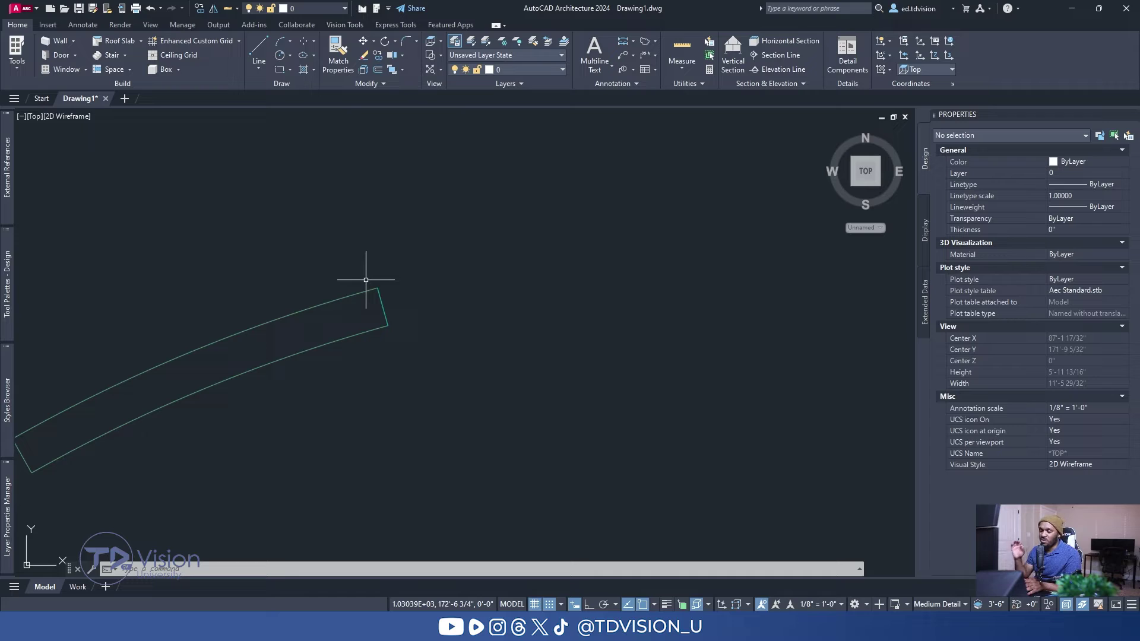
pyautogui.scroll(-5, 366, 279)
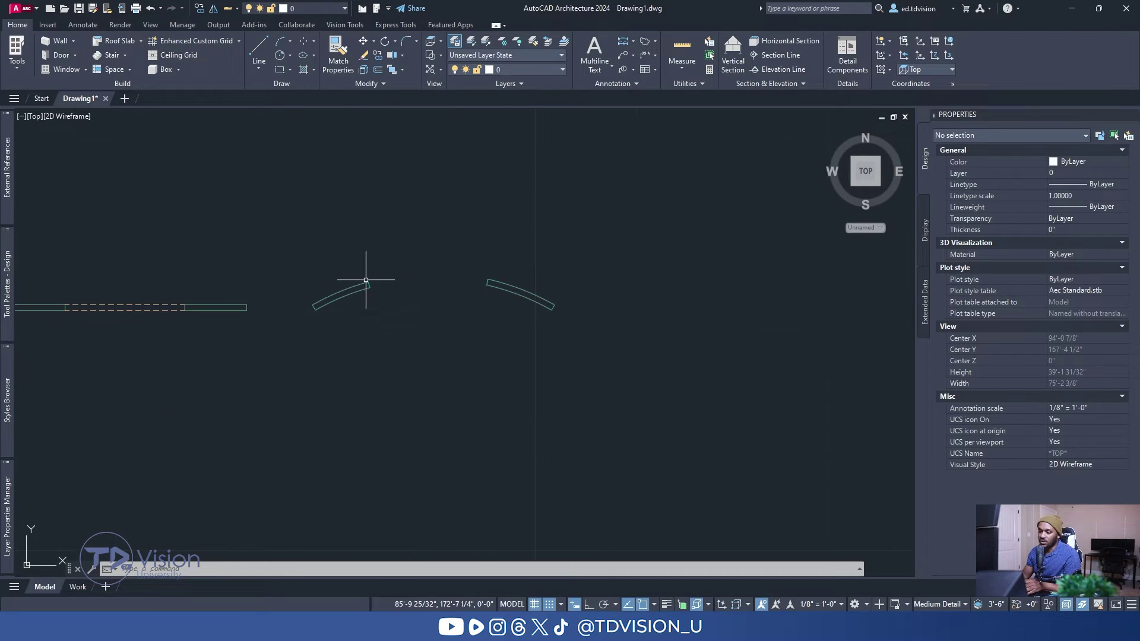
pyautogui.scroll(3, 380, 288)
pyautogui.moveTo(101, 311); pyautogui.dragTo(421, 308, button='middle')
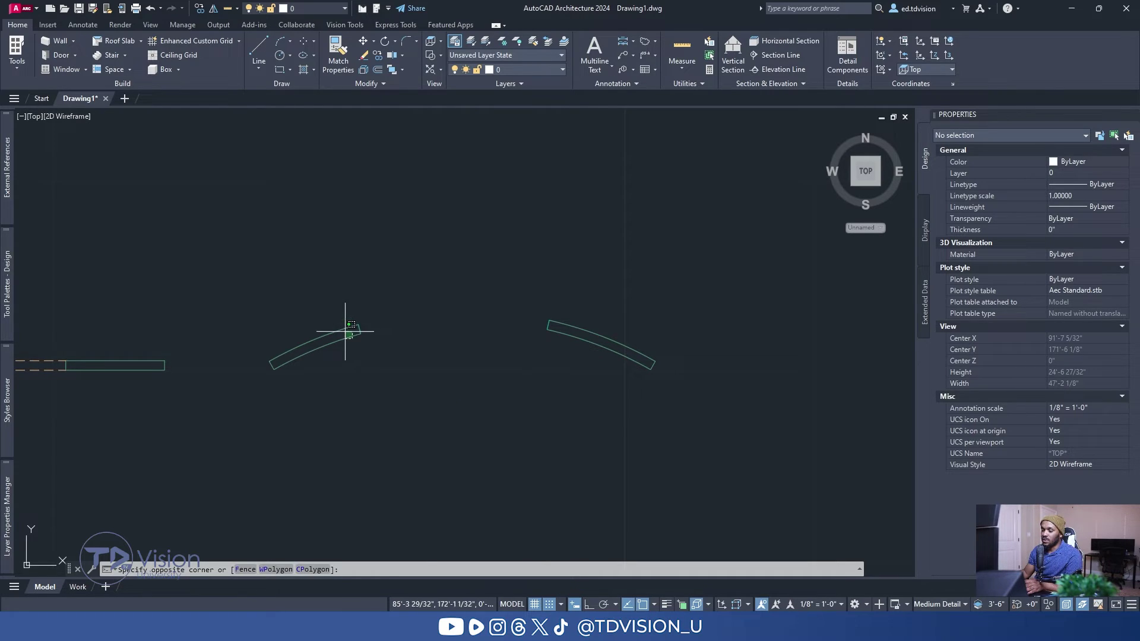
# Step: Set the curved wall's display to be controlled by This object, accepting the object override
pyautogui.click(348, 328)
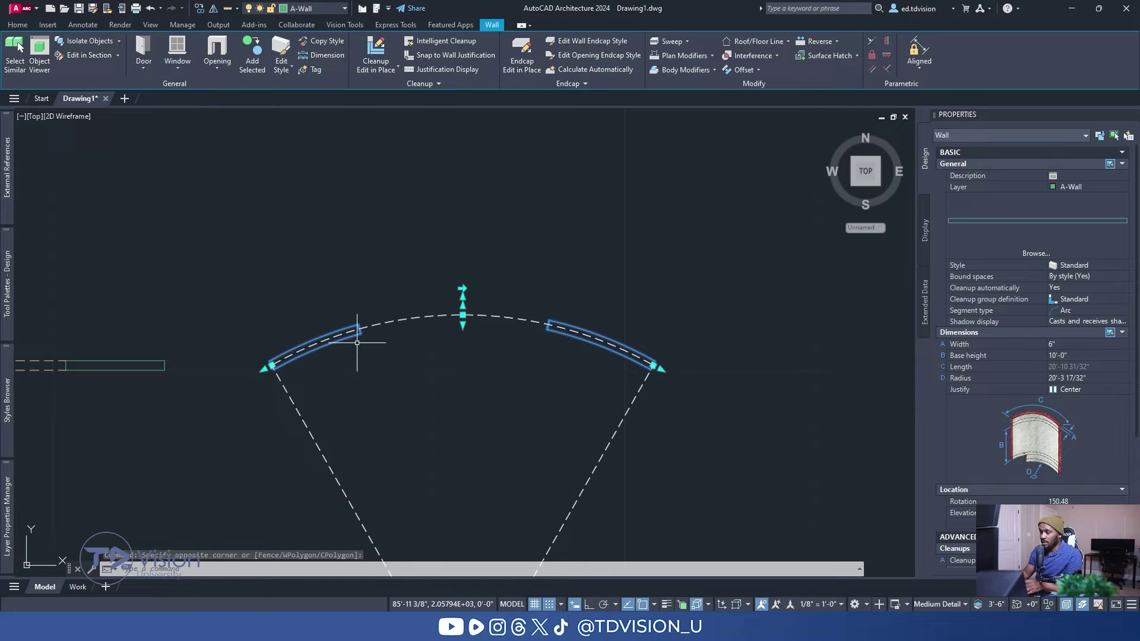
pyautogui.click(924, 229)
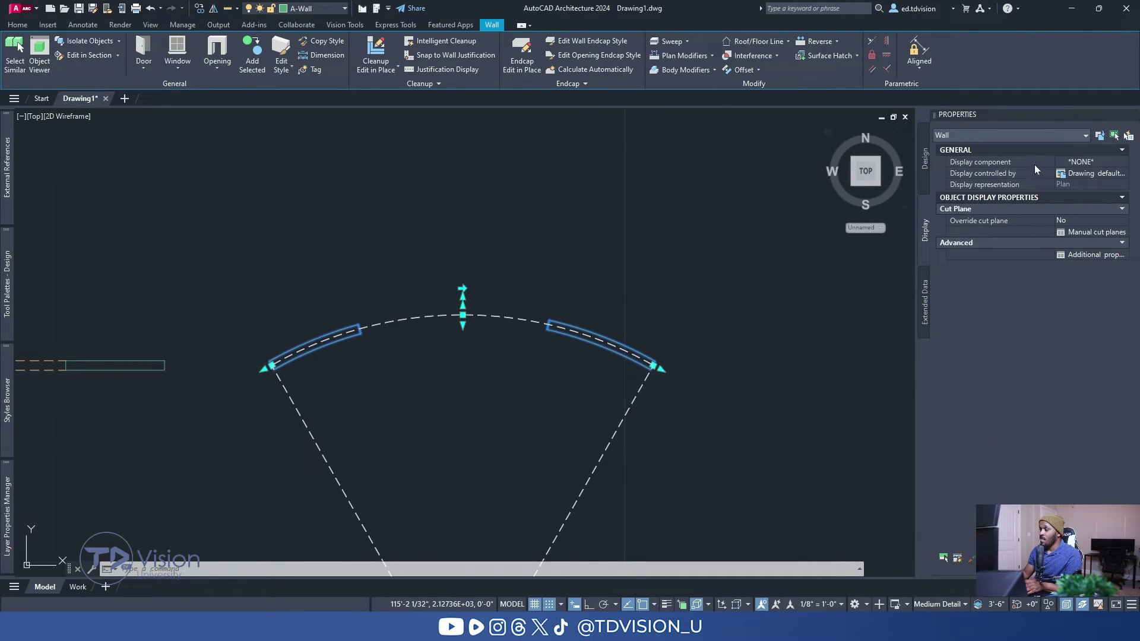
pyautogui.click(1092, 172)
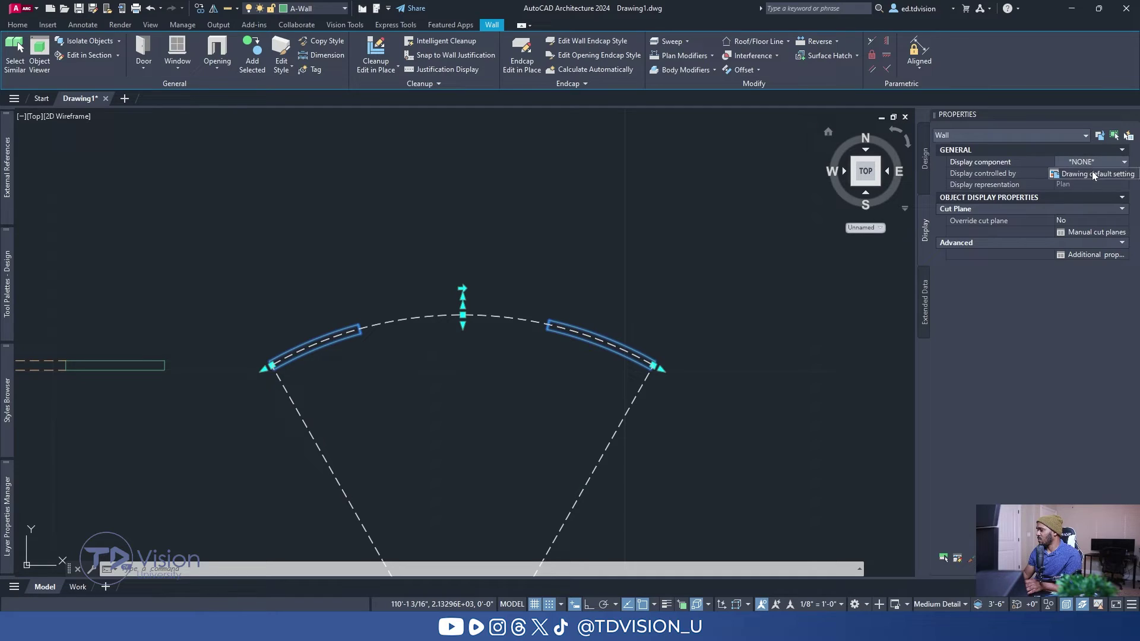
pyautogui.click(1092, 173)
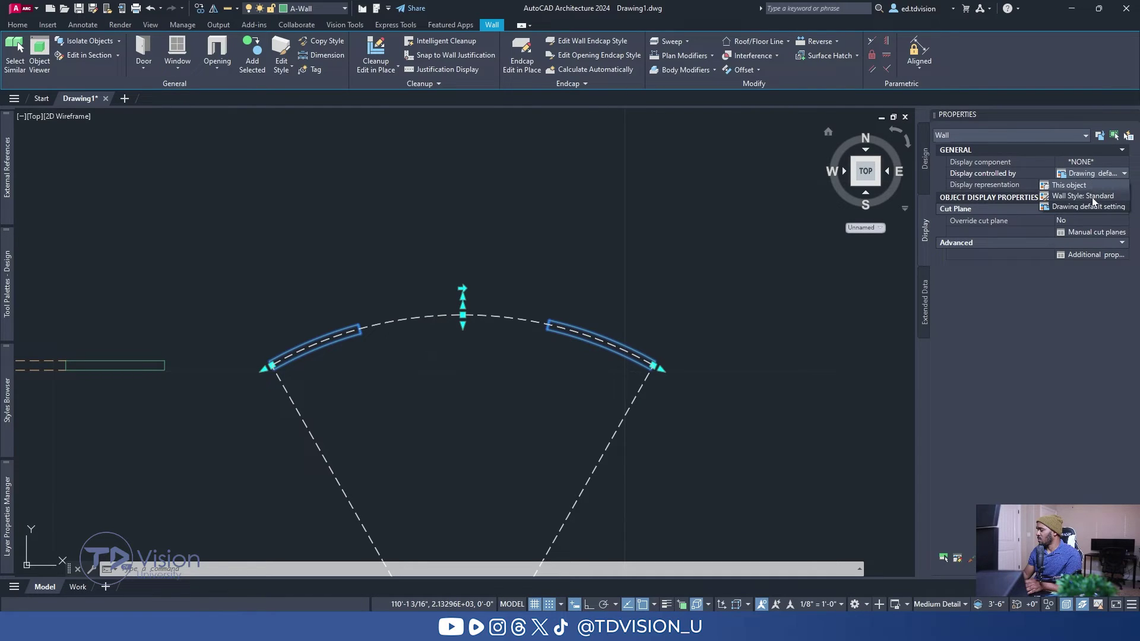
pyautogui.click(1092, 185)
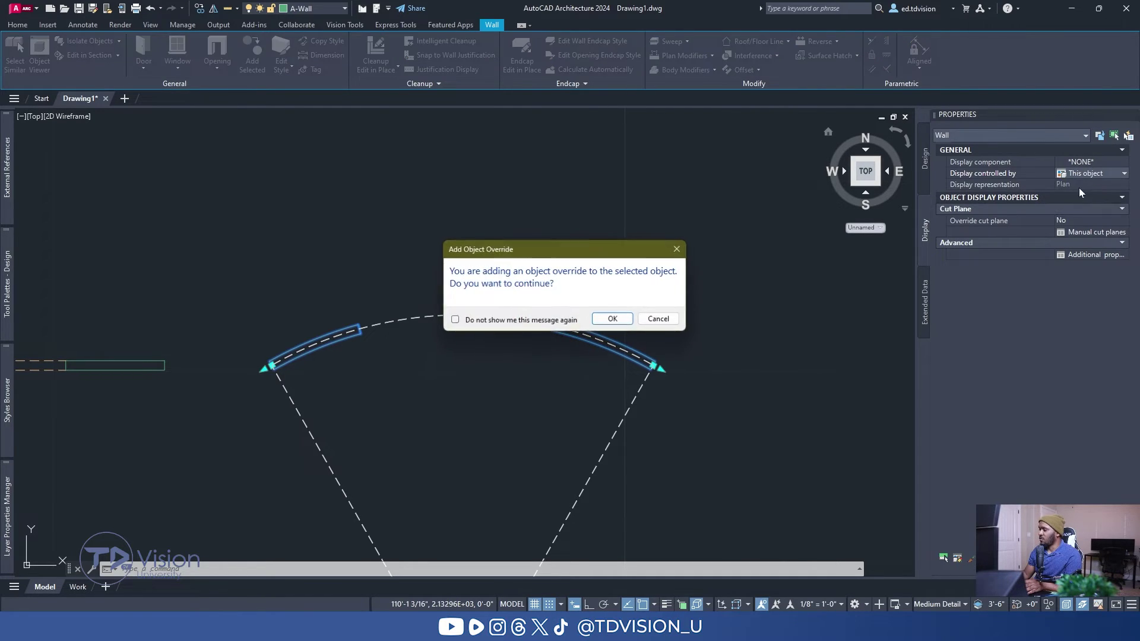
pyautogui.click(596, 323)
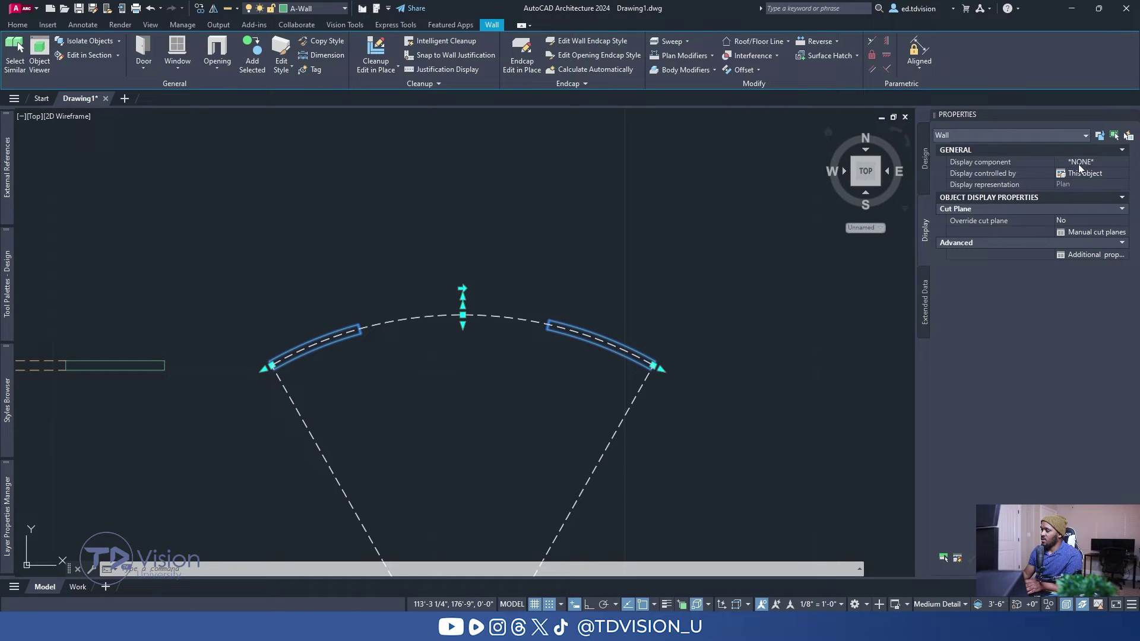
# Step: Turn on the Above Cut Plane display component for the curved wall and reselect the wall
pyautogui.click(1080, 162)
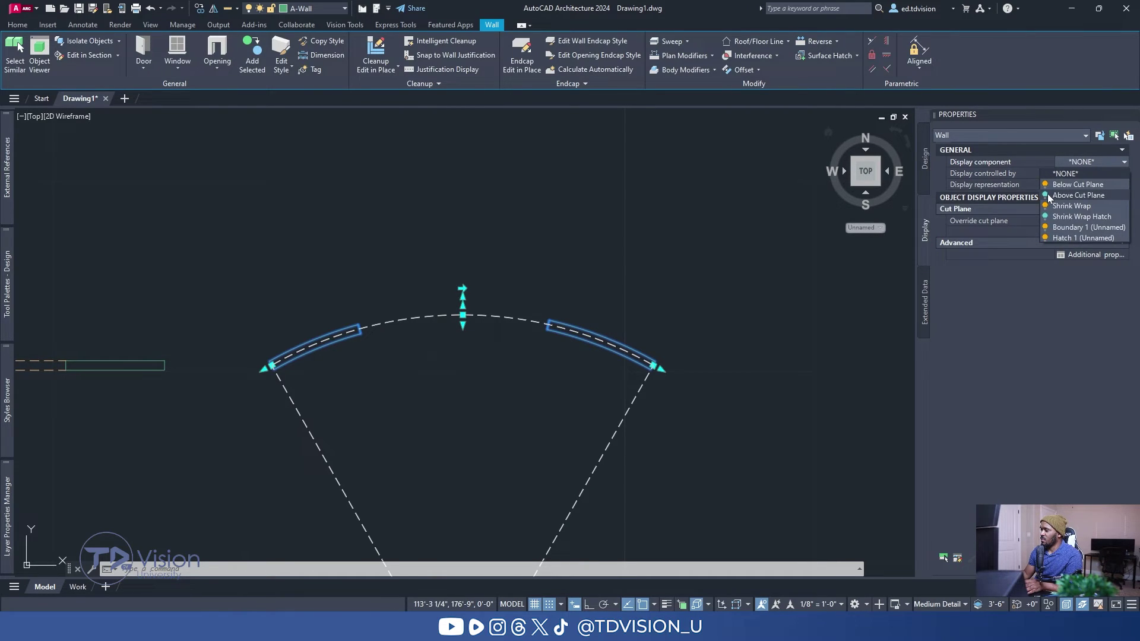
pyautogui.click(586, 302)
pyautogui.press('Escape')
pyautogui.press('Escape')
pyautogui.click(572, 324)
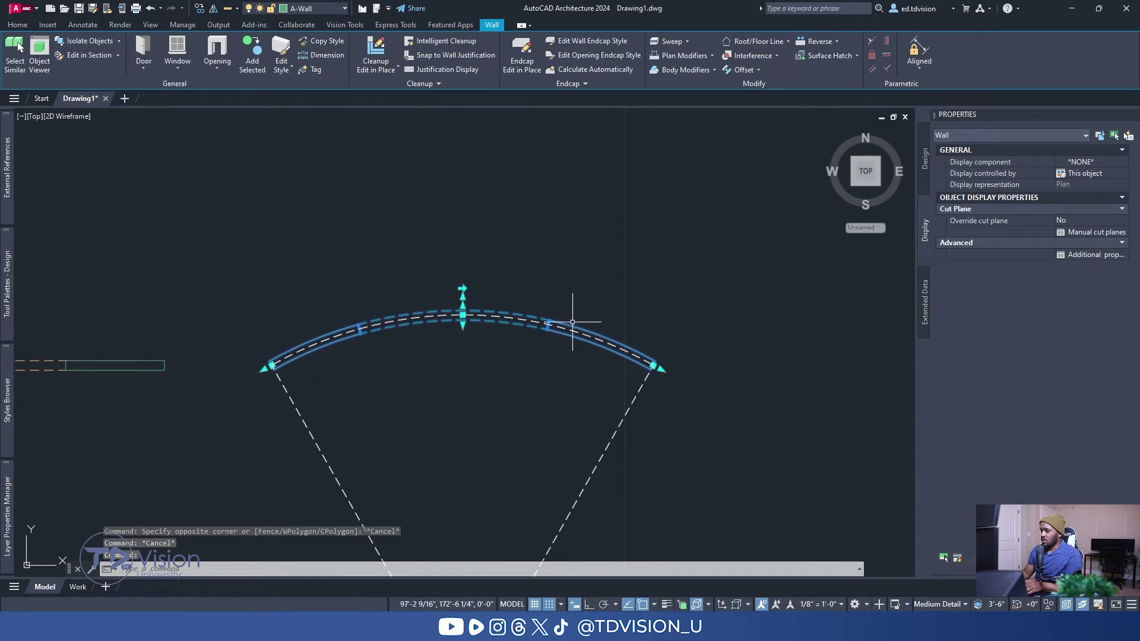
# Step: Review the curved wall's display control options and its list of display components, keeping This object
pyautogui.click(1078, 171)
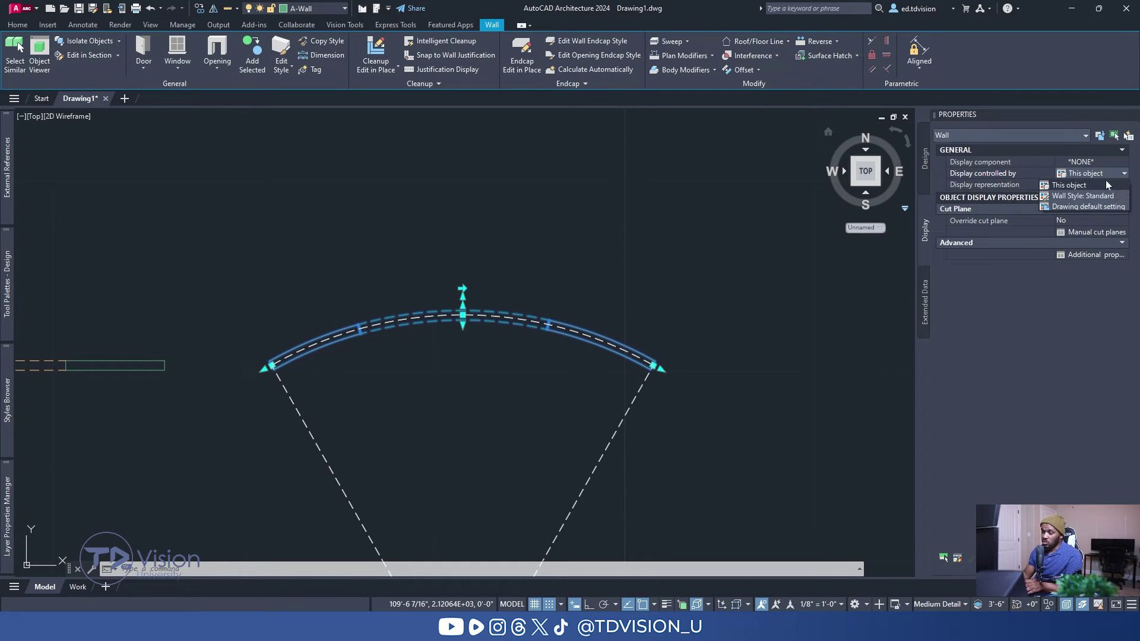
pyautogui.click(1079, 187)
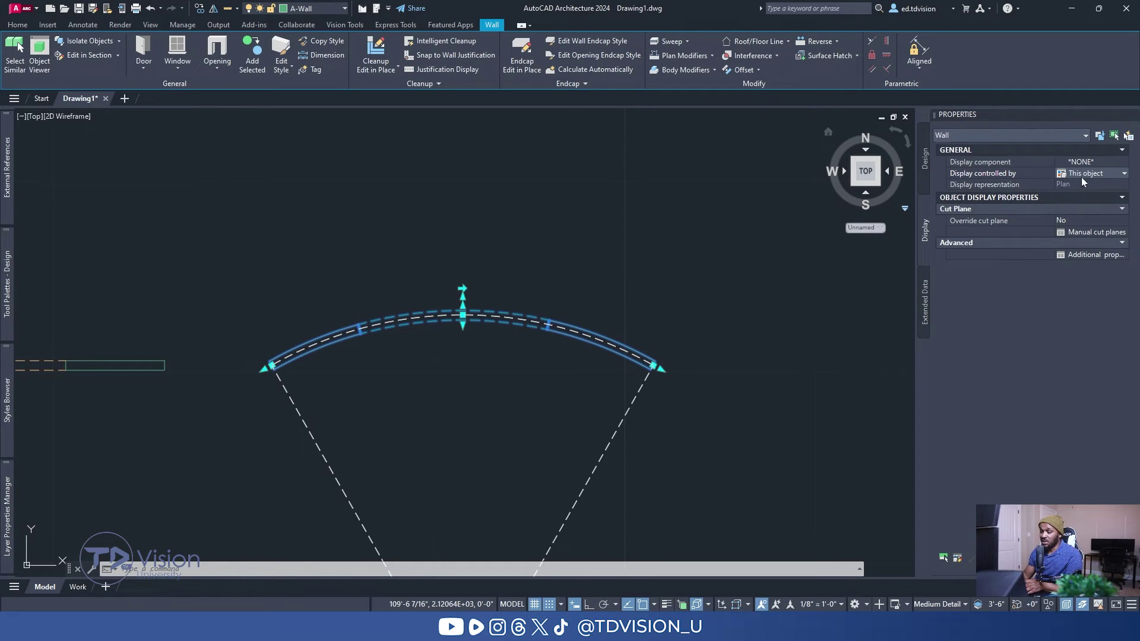
pyautogui.click(1089, 165)
pyautogui.click(1092, 163)
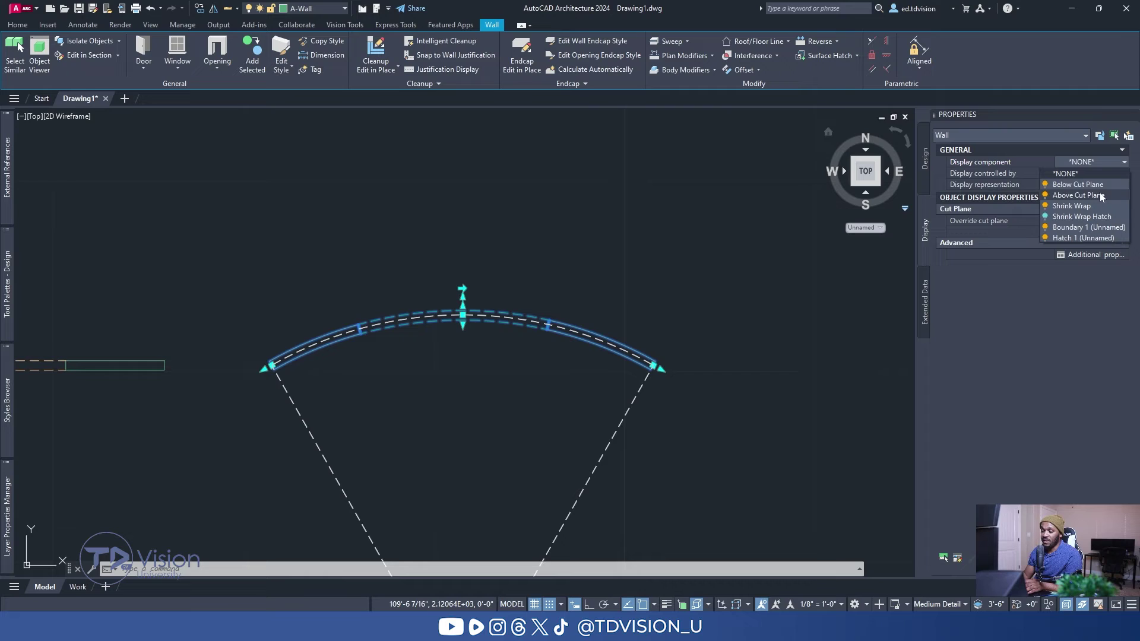
pyautogui.press('Escape')
pyautogui.press('Escape')
# Step: Compare the straight and curved wall openings in plan and in an orbited 3D view
pyautogui.scroll(5, 386, 325)
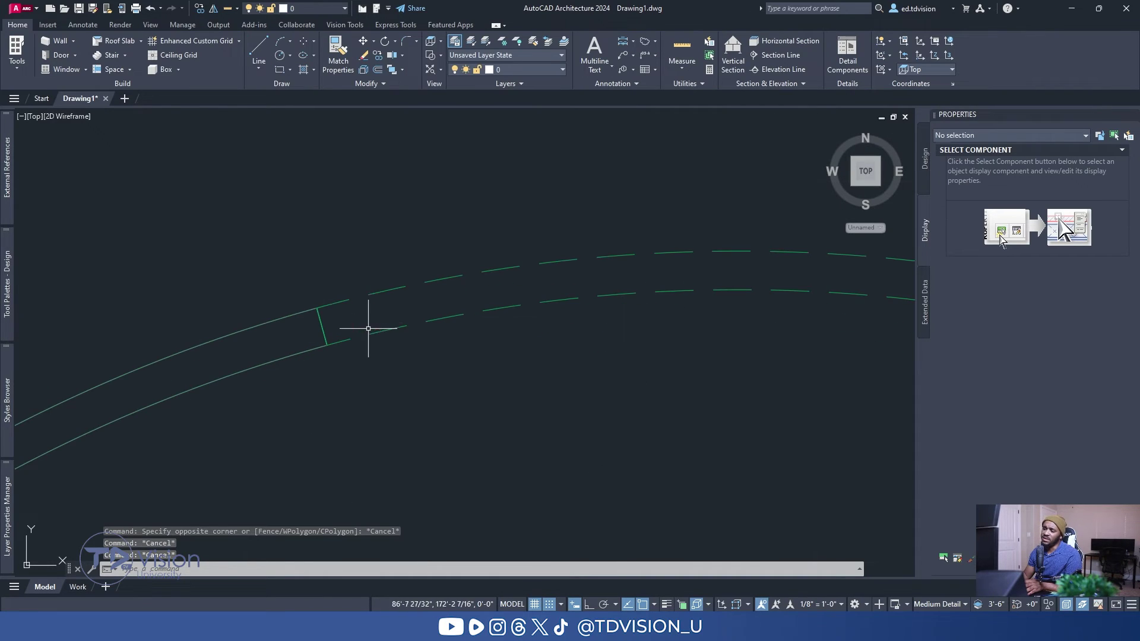
pyautogui.scroll(-5, 387, 298)
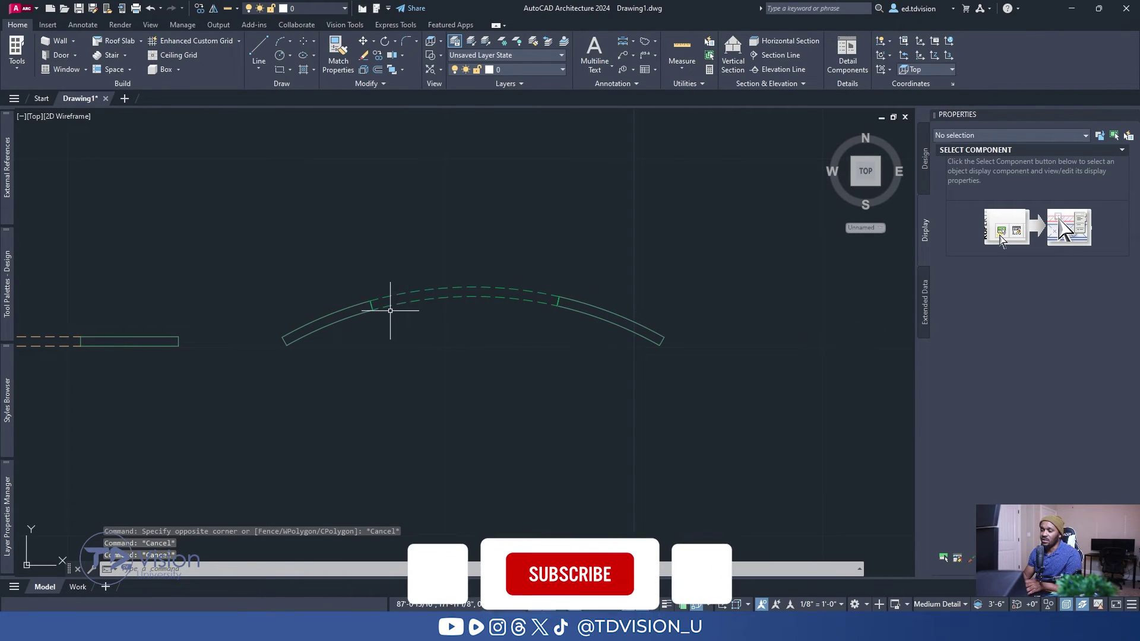
pyautogui.scroll(-3, 465, 371)
pyautogui.keyDown('shift'); pyautogui.moveTo(466, 371); pyautogui.dragTo(386, 279, button='middle'); pyautogui.keyUp('shift')
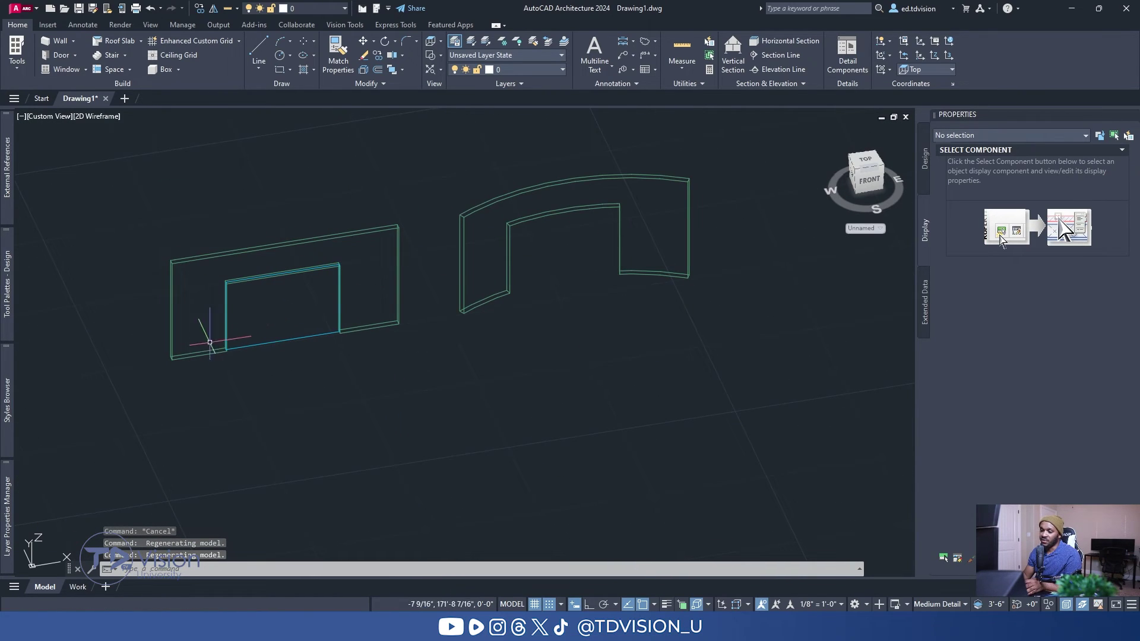
pyautogui.keyDown('shift'); pyautogui.moveTo(333, 286); pyautogui.dragTo(738, 254, button='middle'); pyautogui.keyUp('shift')
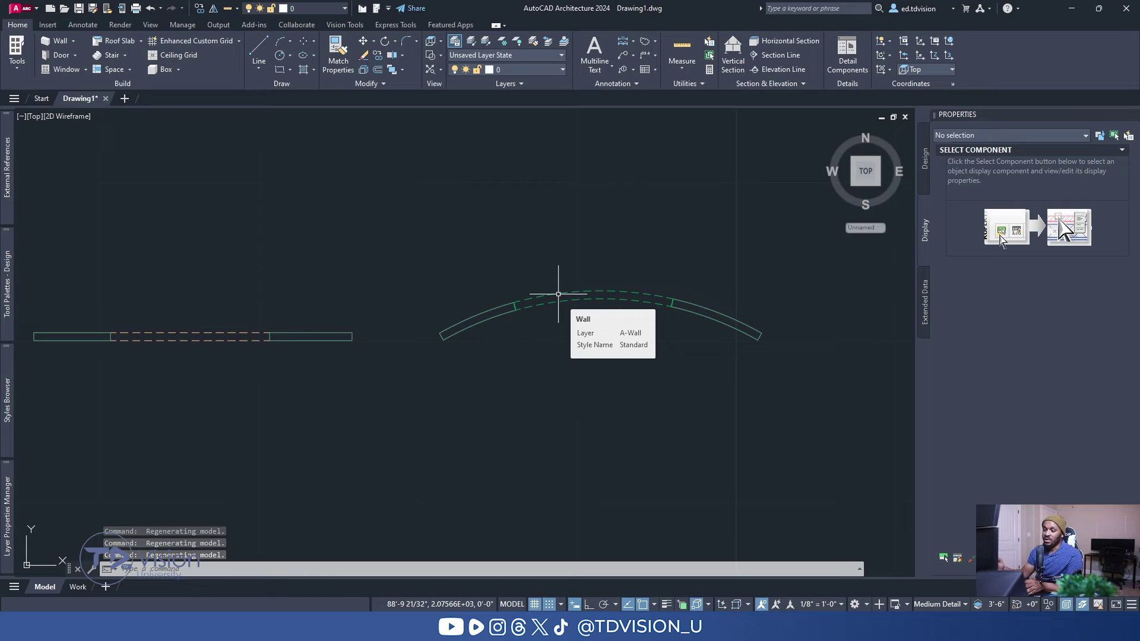
# Step: Add a Standard curtain wall with the Arc segment type across the curved wall's opening, following its outer edge
pyautogui.click(74, 43)
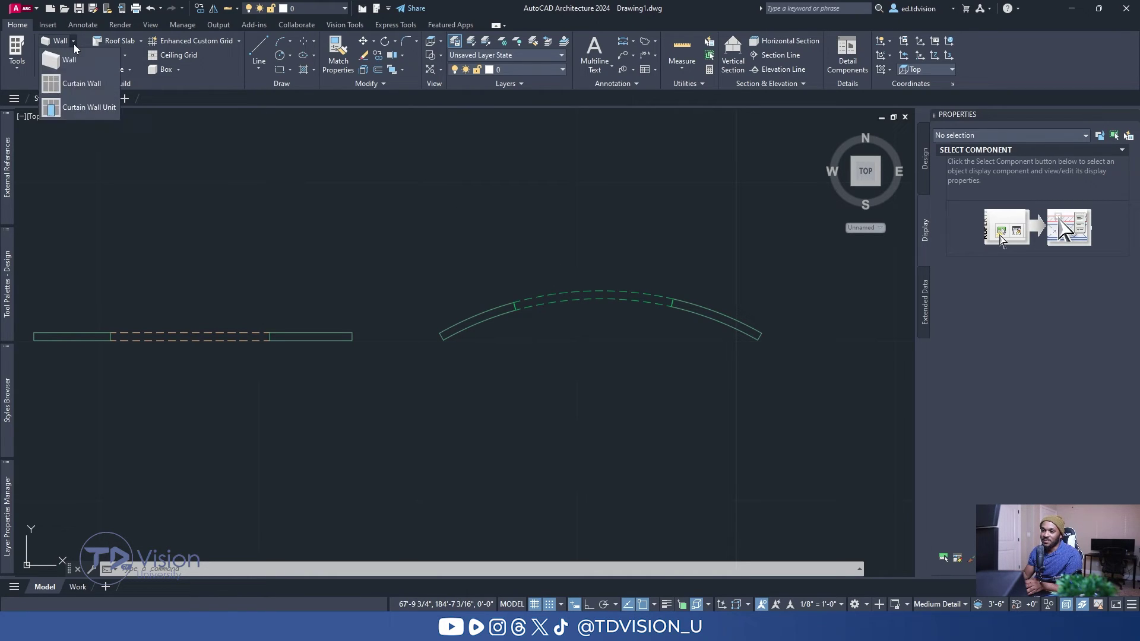
pyautogui.click(73, 87)
pyautogui.scroll(5, 593, 300)
pyautogui.click(1069, 276)
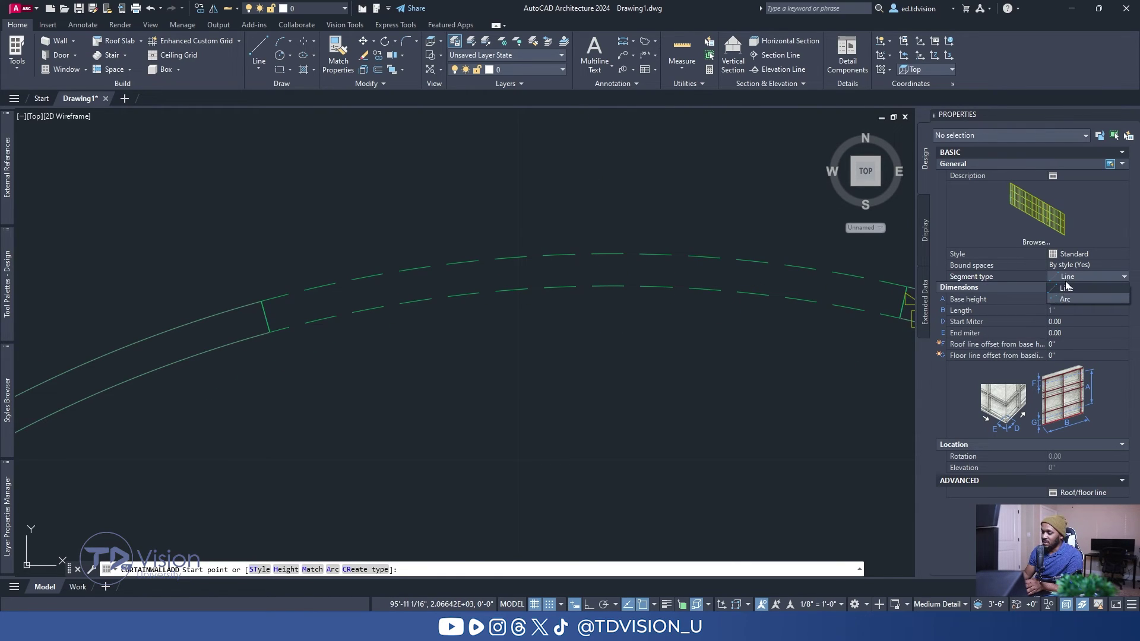
pyautogui.click(1079, 304)
pyautogui.moveTo(351, 300); pyautogui.dragTo(275, 245, button='middle')
pyautogui.click(192, 241)
pyautogui.moveTo(382, 241); pyautogui.dragTo(210, 268, button='middle')
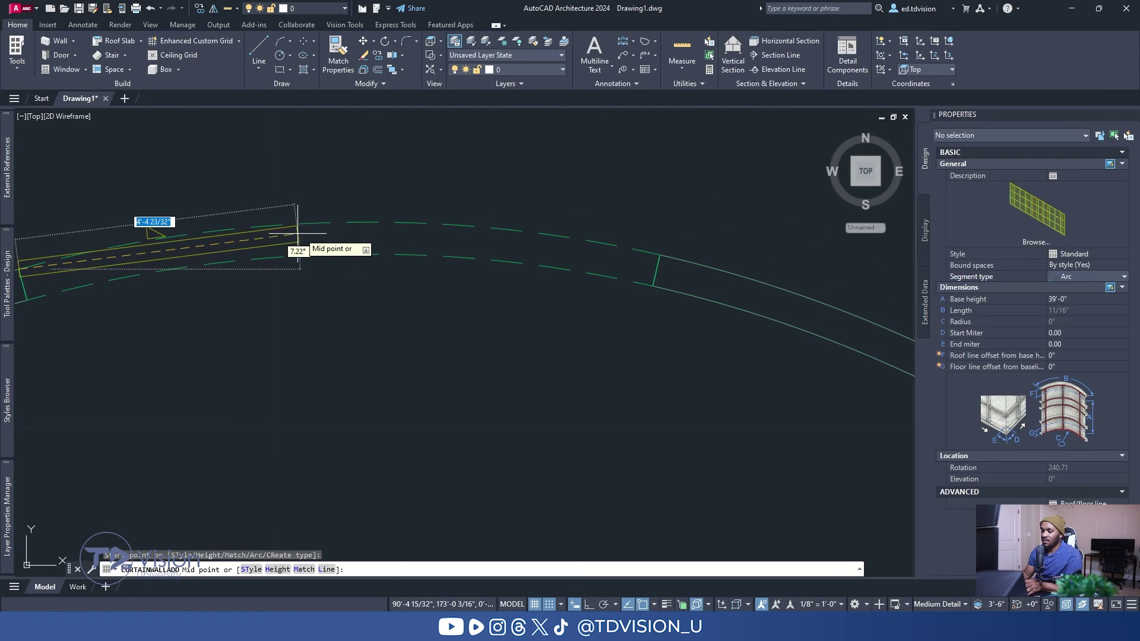
pyautogui.click(333, 243)
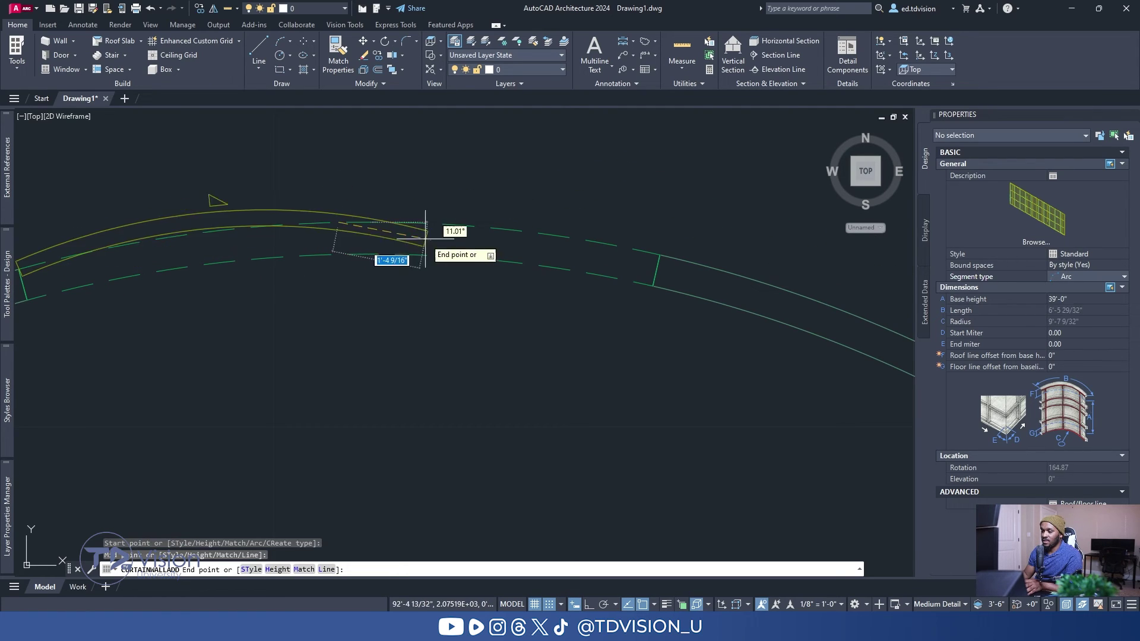
pyautogui.click(657, 255)
pyautogui.press('Escape')
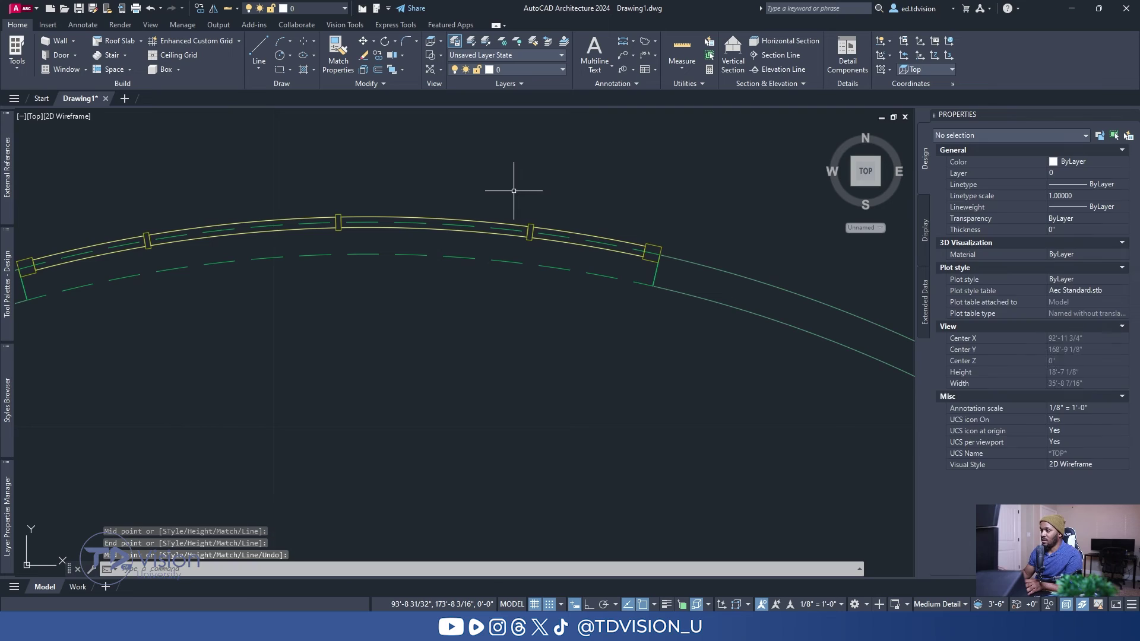
# Step: Set the curved curtain wall's base height to 7'-0"
pyautogui.click(533, 226)
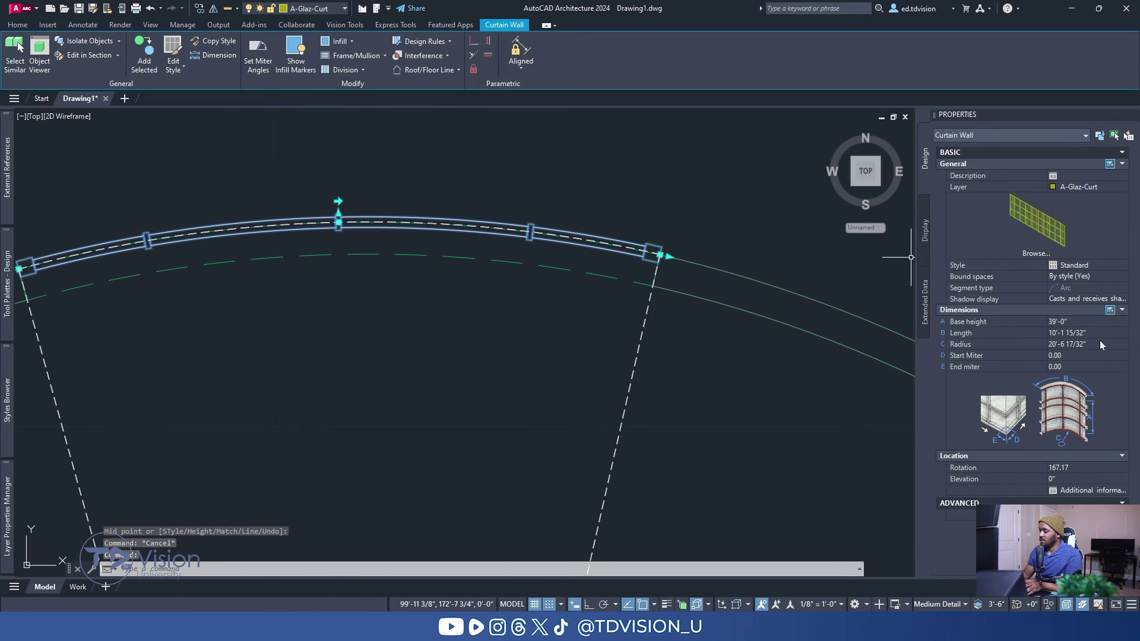
pyautogui.click(1123, 321)
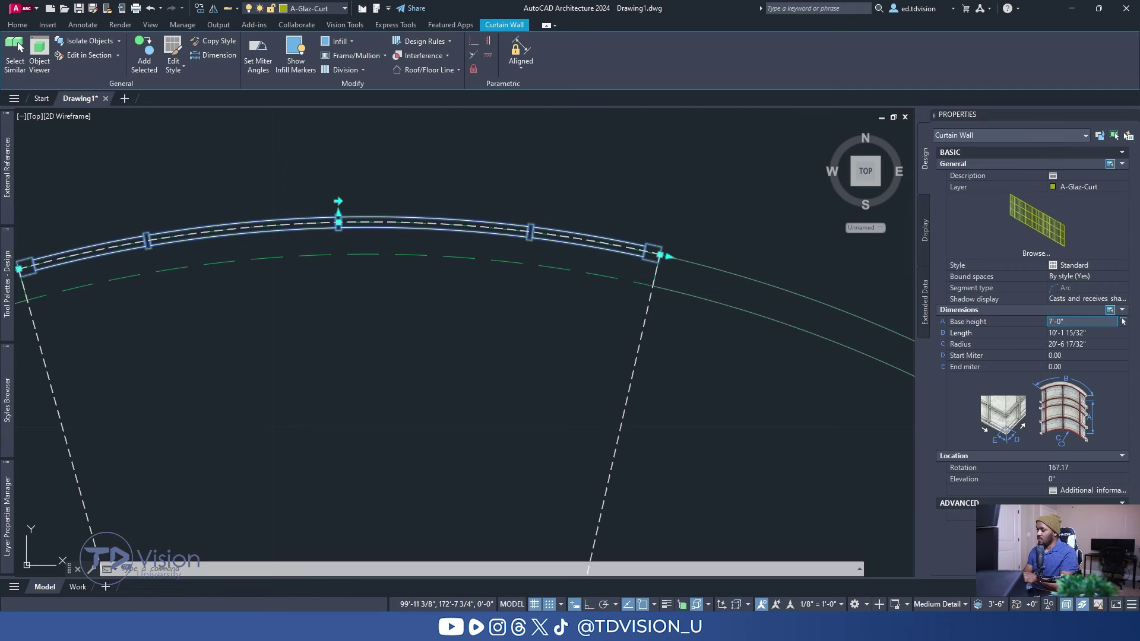
pyautogui.write('7')
pyautogui.press('Tab')
pyautogui.moveTo(152, 143); pyautogui.dragTo(280, 179, button='middle')
pyautogui.write('m')
pyautogui.press('Return')
pyautogui.click(263, 173)
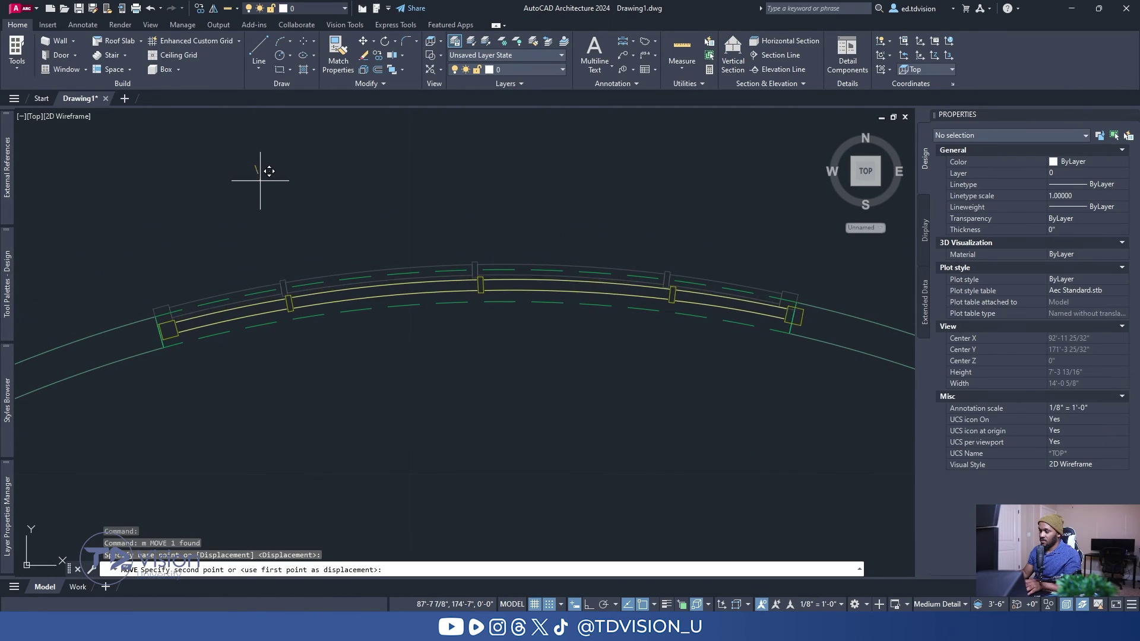
pyautogui.scroll(2, 166, 311)
pyautogui.moveTo(659, 305); pyautogui.dragTo(522, 305, button='middle')
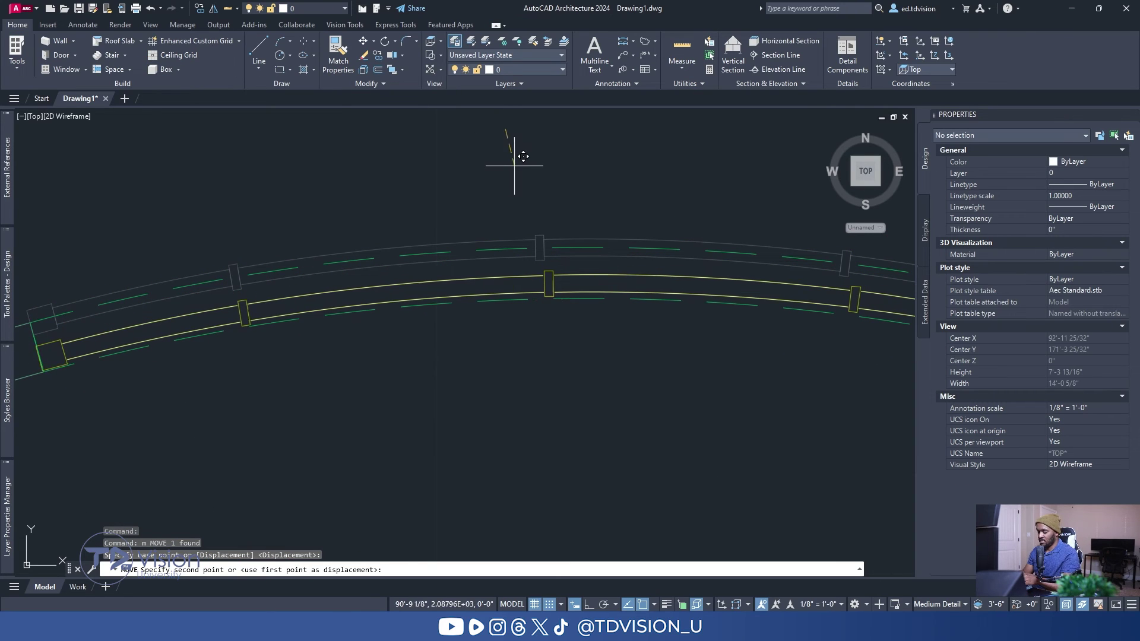
pyautogui.press('F8')
pyautogui.press('Escape')
pyautogui.scroll(-2, 529, 242)
# Step: Stretch both ends of the curtain wall to the middle of the opening's jambs, within the curved wall's thickness
pyautogui.click(522, 262)
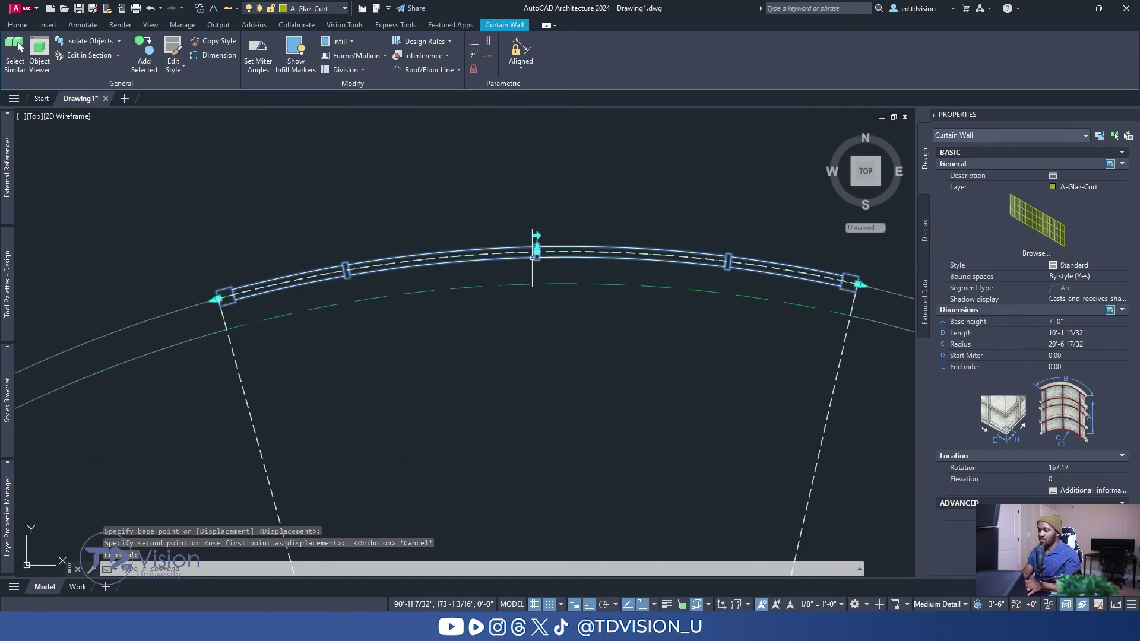
pyautogui.click(445, 288)
pyautogui.scroll(6, 336, 294)
pyautogui.click(266, 358)
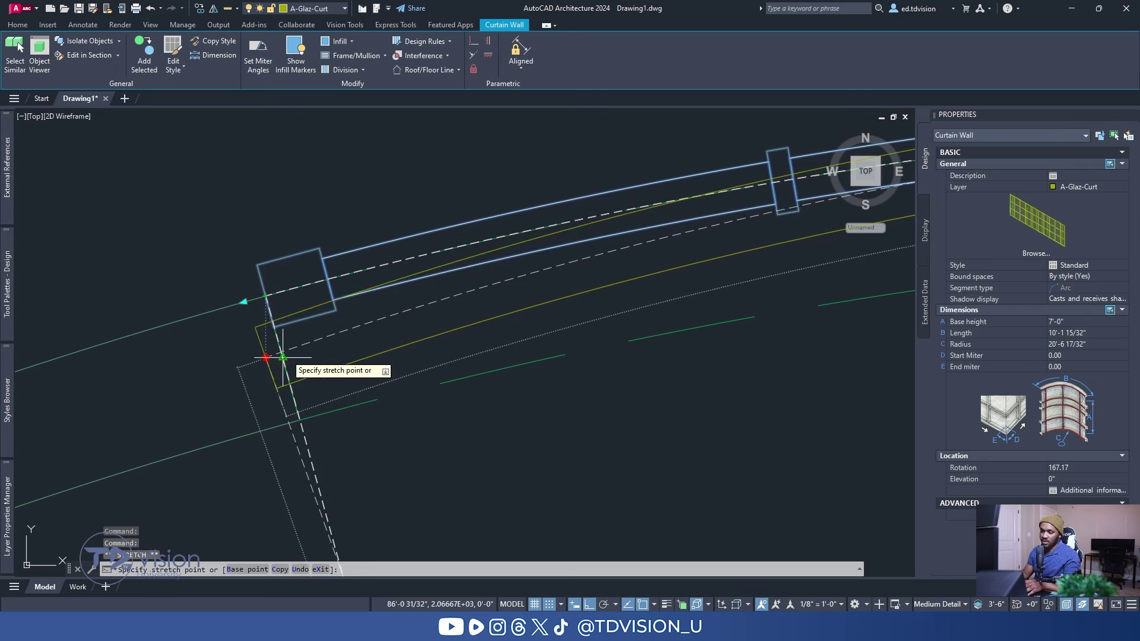
pyautogui.scroll(-3, 282, 356)
pyautogui.scroll(3, 415, 237)
pyautogui.scroll(-3, 700, 289)
pyautogui.scroll(4, 737, 303)
pyautogui.click(744, 308)
pyautogui.scroll(-5, 744, 307)
pyautogui.press('Escape')
# Step: Examine the curtain wall inside the curved wall's opening in 3D using the Hidden visual style
pyautogui.keyDown('shift'); pyautogui.moveTo(303, 400); pyautogui.dragTo(509, 242, button='middle'); pyautogui.keyUp('shift')
pyautogui.scroll(-3, 415, 297)
pyautogui.keyDown('shift'); pyautogui.moveTo(360, 354); pyautogui.dragTo(374, 274, button='middle'); pyautogui.keyUp('shift')
pyautogui.press('Escape')
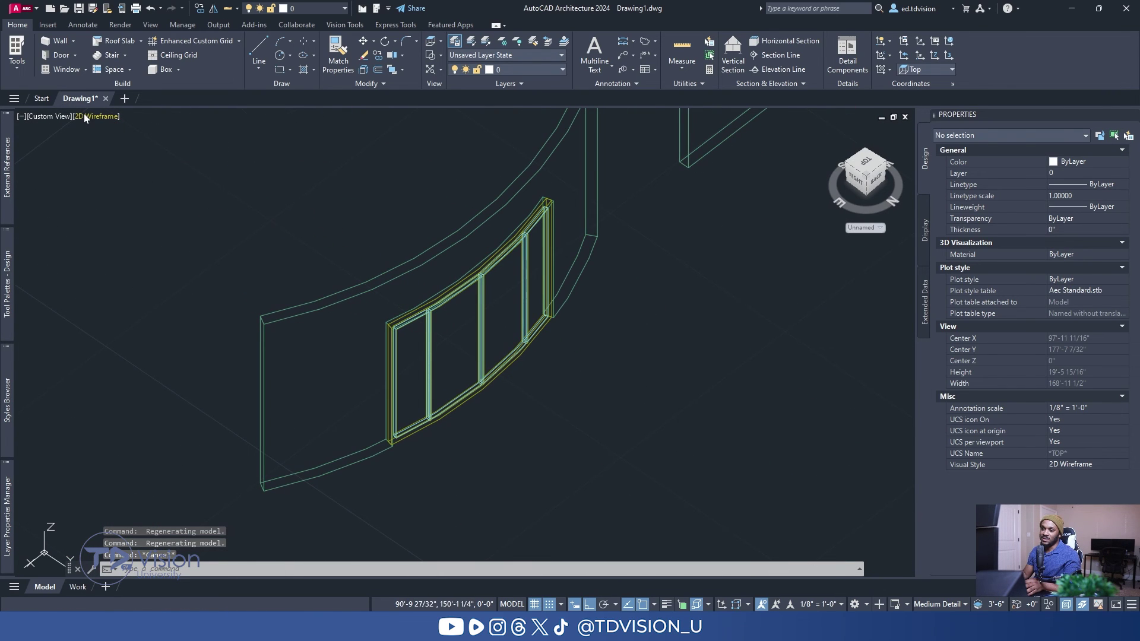
pyautogui.click(85, 117)
pyautogui.click(118, 173)
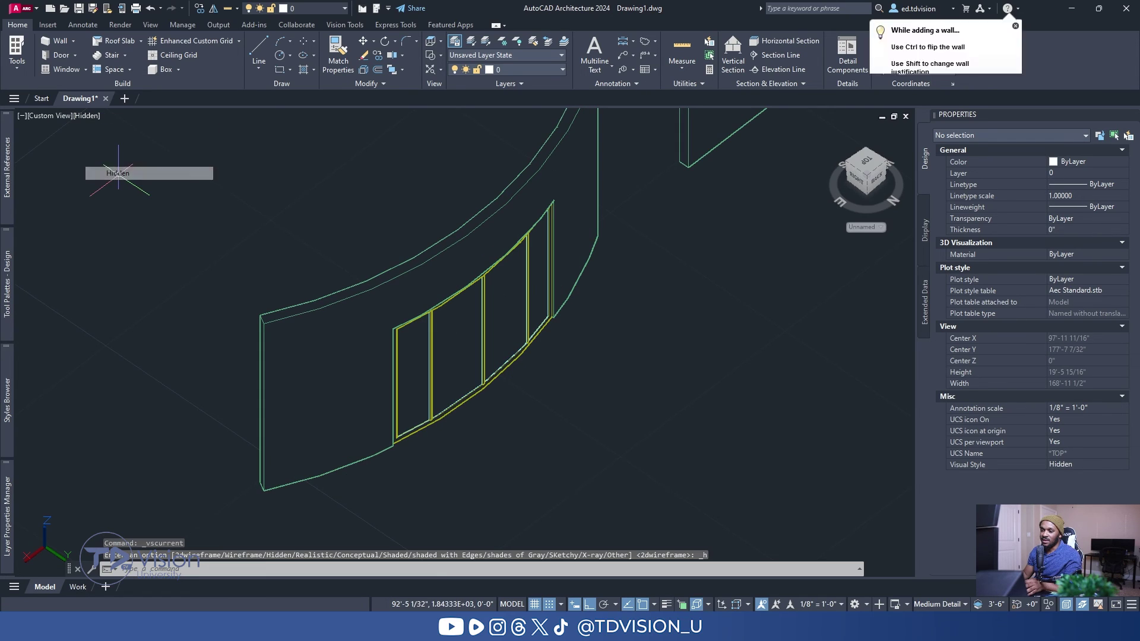
pyautogui.scroll(-2, 377, 243)
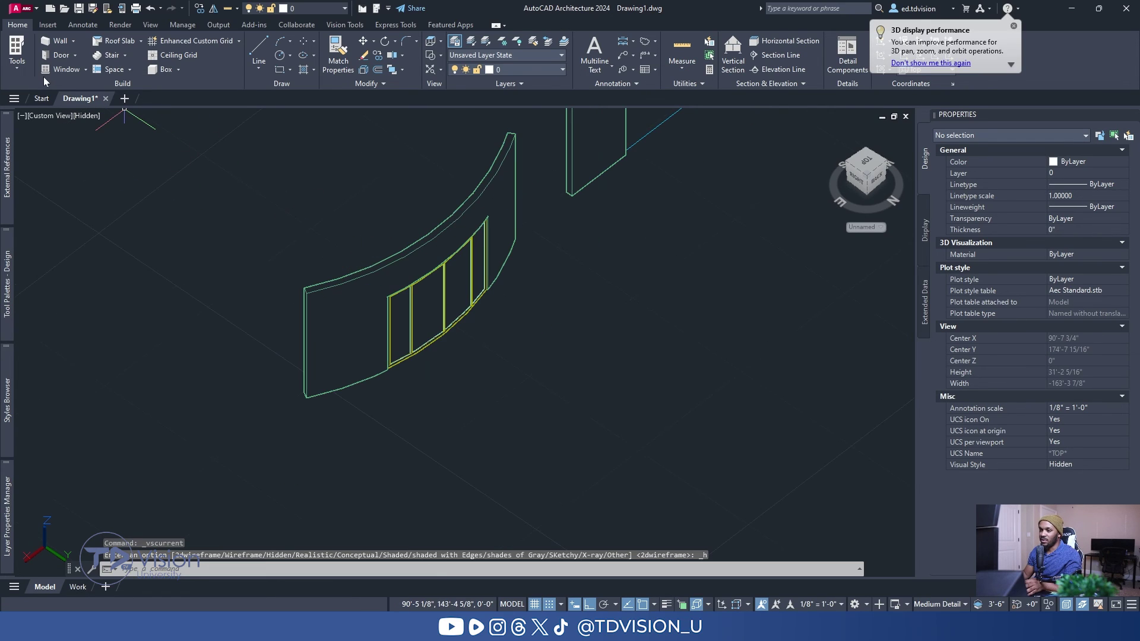
# Step: Examine the curtain wall and curved wall in 3D using the Realistic visual style
pyautogui.click(87, 117)
pyautogui.keyDown('shift'); pyautogui.moveTo(84, 115); pyautogui.dragTo(440, 323, button='middle'); pyautogui.keyUp('shift')
pyautogui.scroll(3, 435, 285)
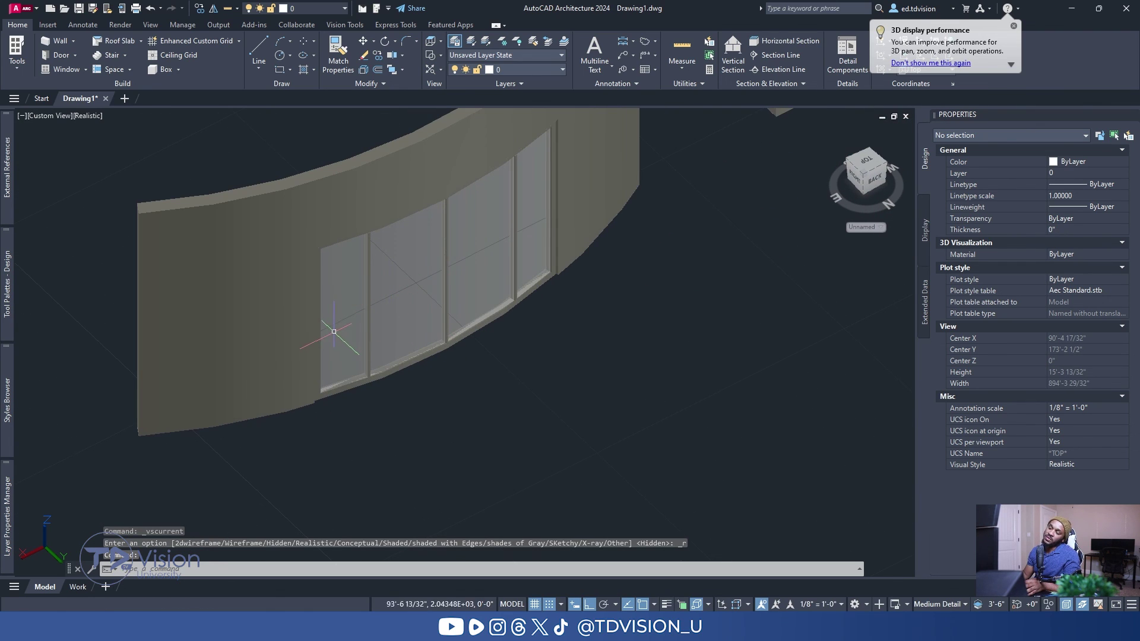
pyautogui.click(428, 292)
pyautogui.scroll(-3, 427, 288)
pyautogui.press('Escape')
pyautogui.press('Escape')
pyautogui.keyDown('shift'); pyautogui.moveTo(428, 288); pyautogui.dragTo(525, 351, button='middle'); pyautogui.keyUp('shift')
# Step: Return to the Top view in 2D Wireframe and select the curtain wall to check it in plan
pyautogui.click(865, 162)
pyautogui.click(81, 117)
pyautogui.click(89, 128)
pyautogui.scroll(4, 600, 317)
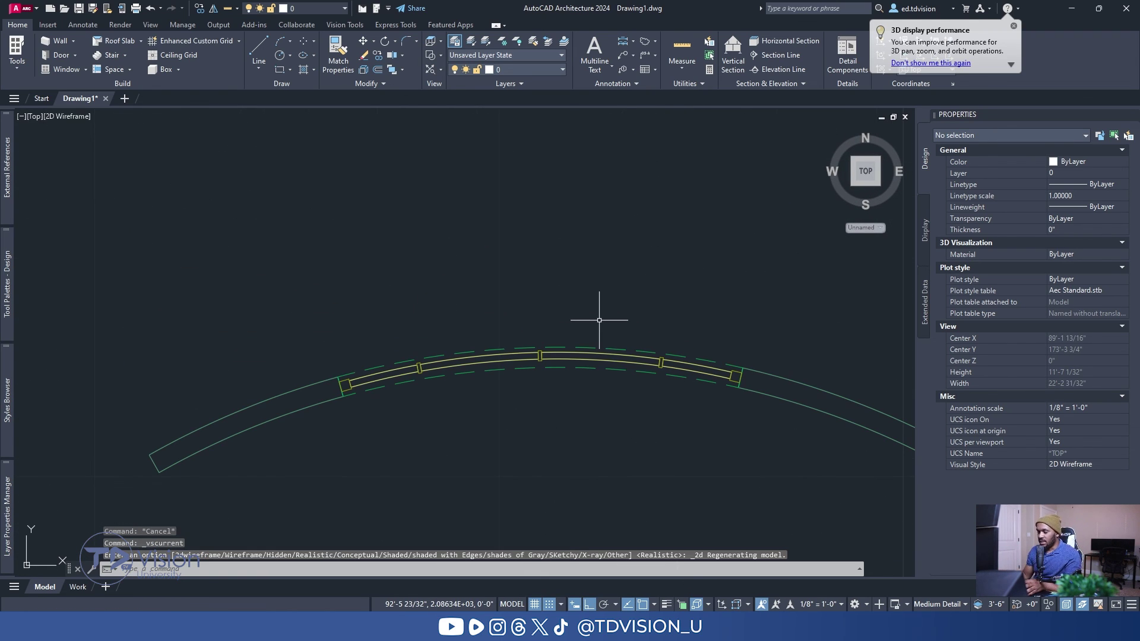
pyautogui.click(496, 362)
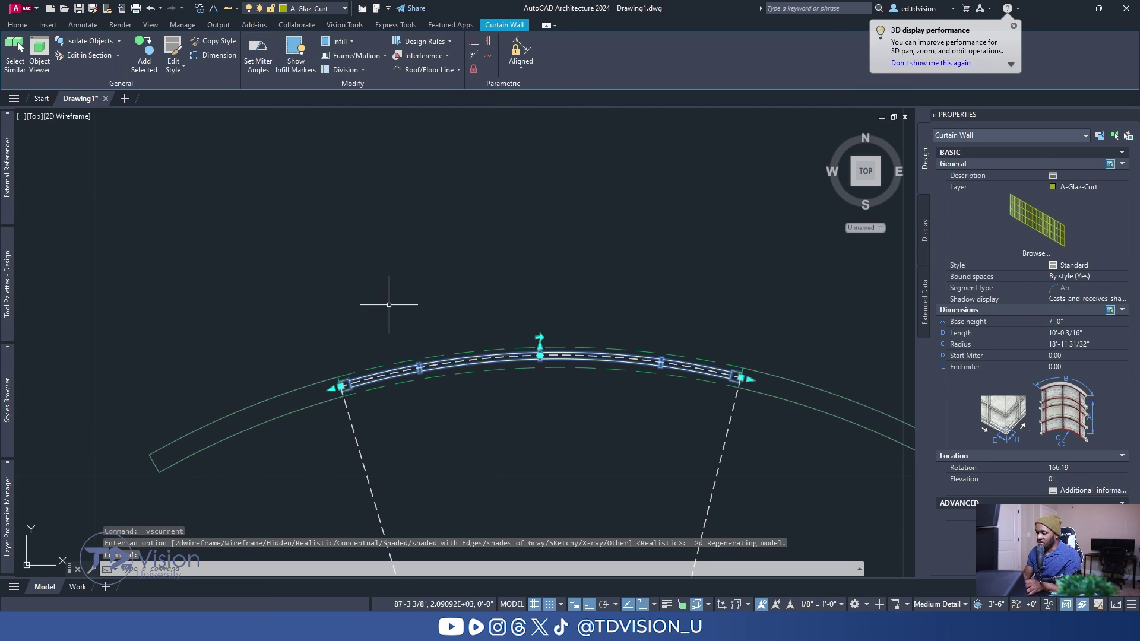
pyautogui.scroll(-5, 388, 306)
pyautogui.moveTo(199, 285); pyautogui.dragTo(528, 246, button='middle')
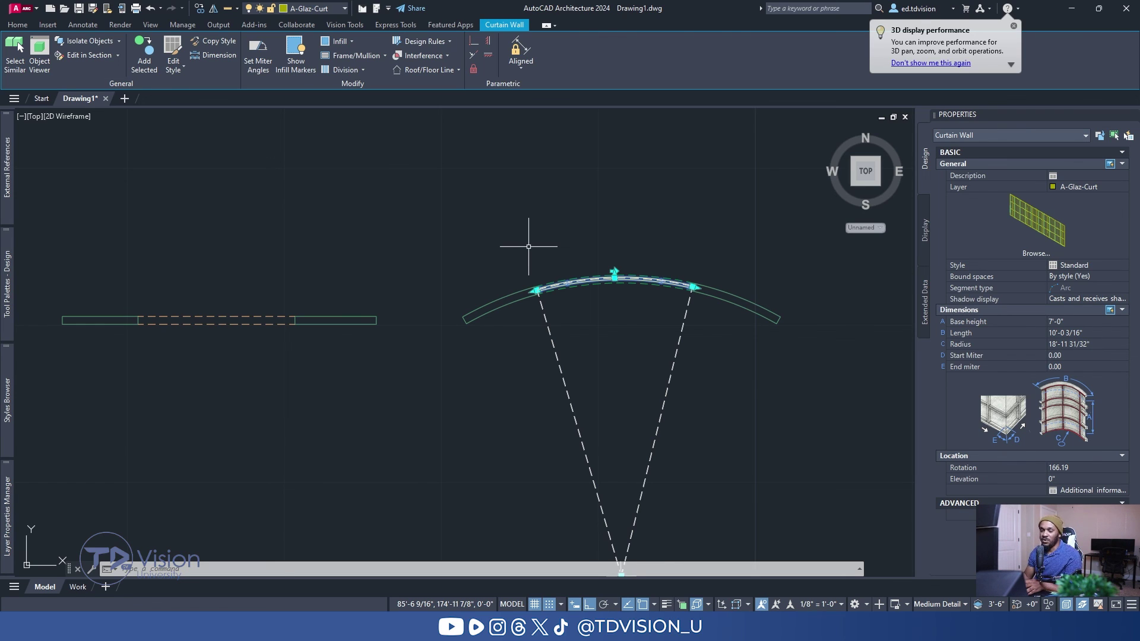
pyautogui.scroll(-2, 529, 246)
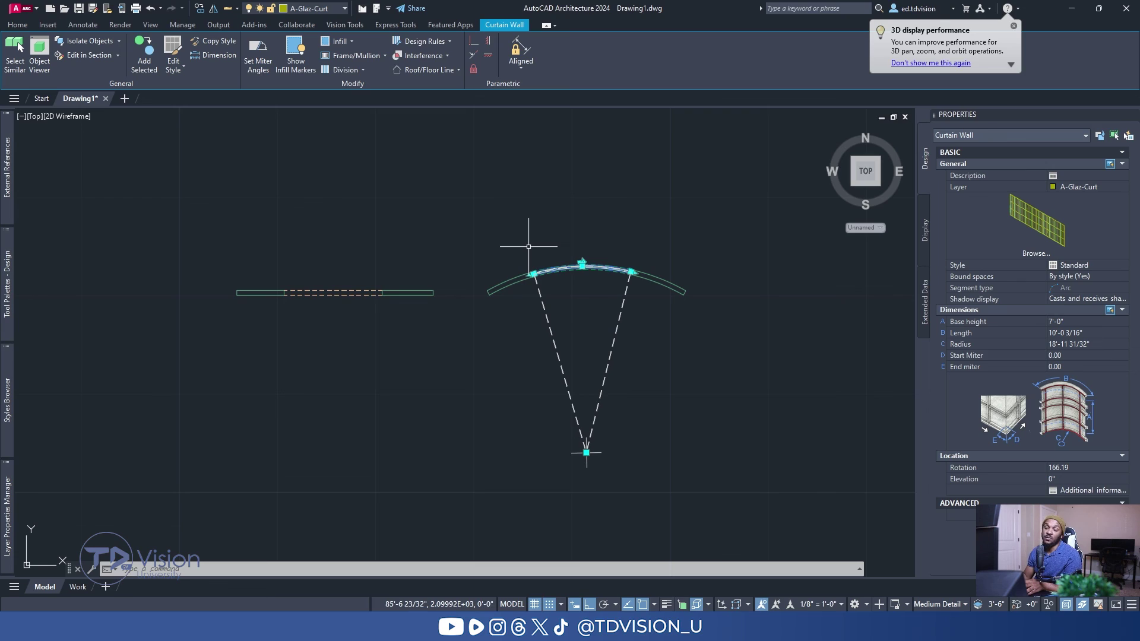